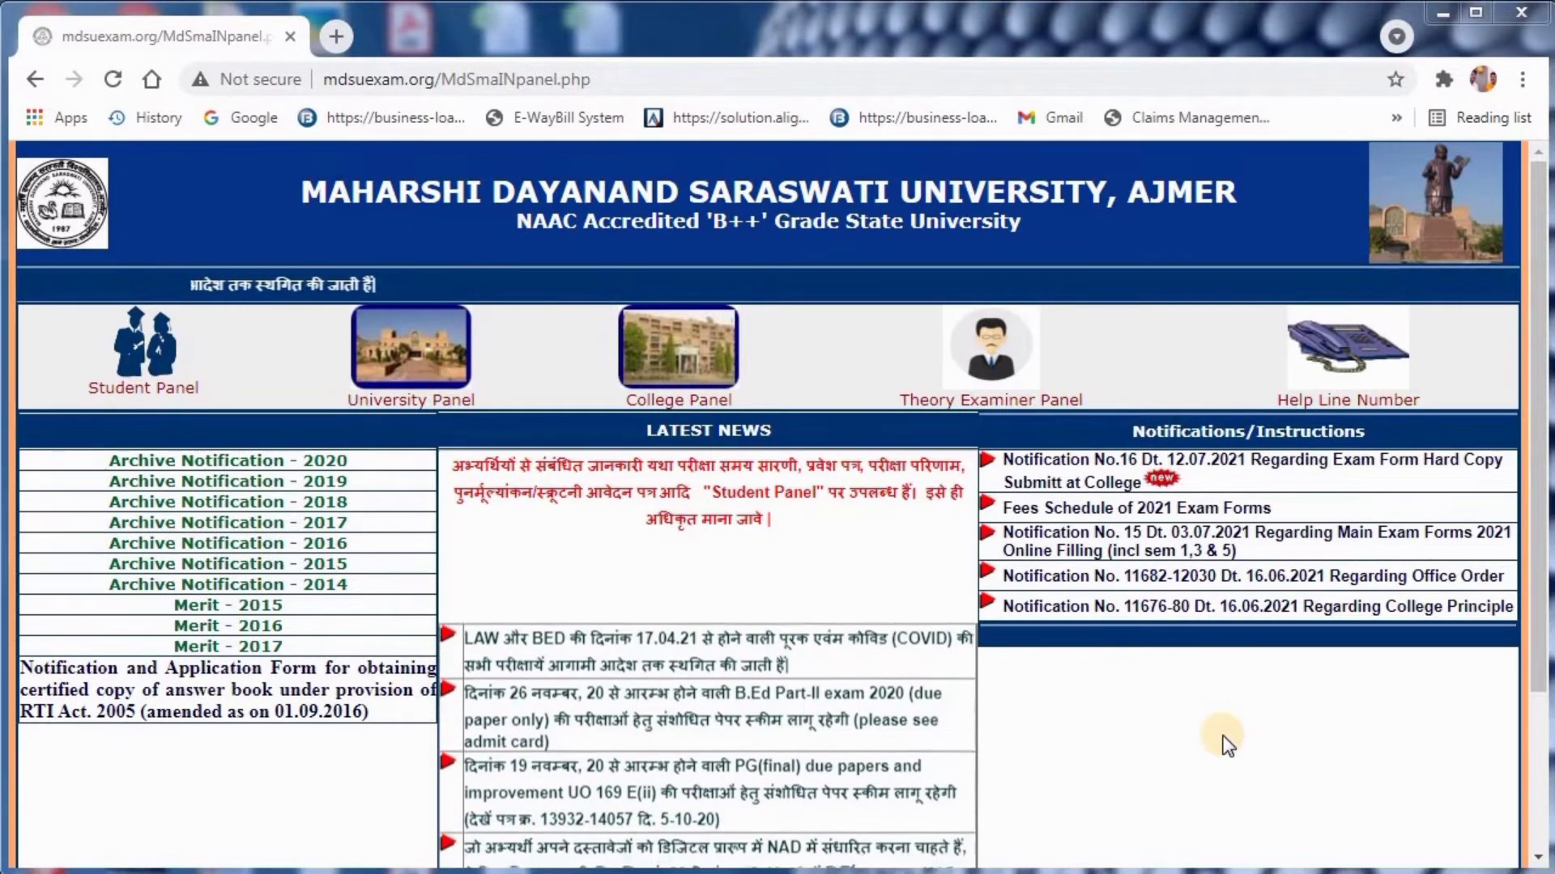
Step: Open the Apply for Exam Form -2020-21 page from the Student Panel's Exam Form 2021 section
{"action": "left_click", "coordinate": [166, 392]}
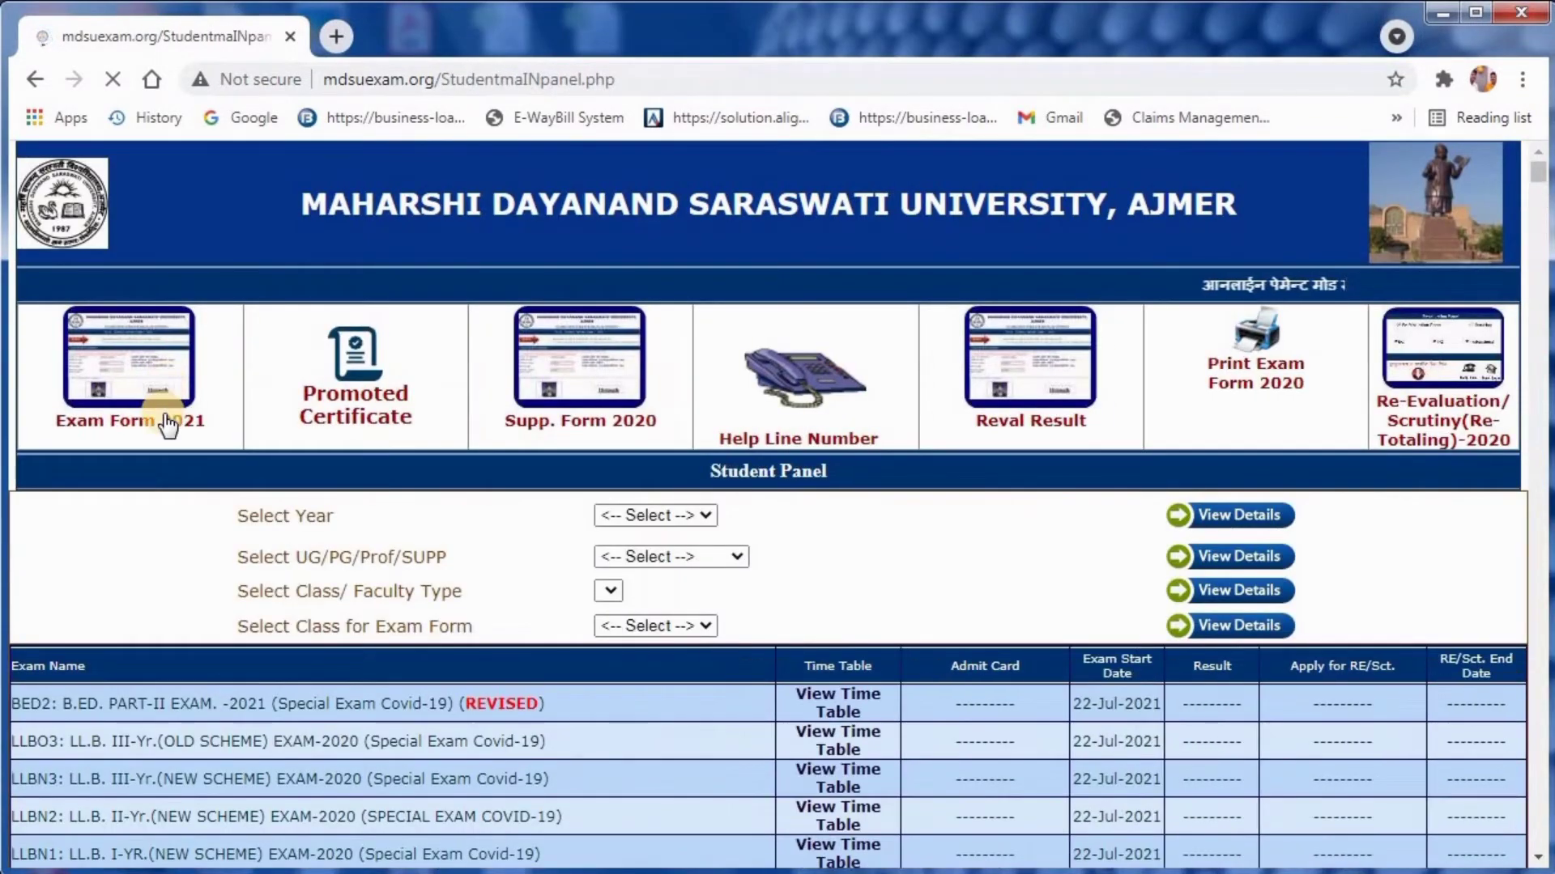
{"action": "left_click", "coordinate": [168, 424]}
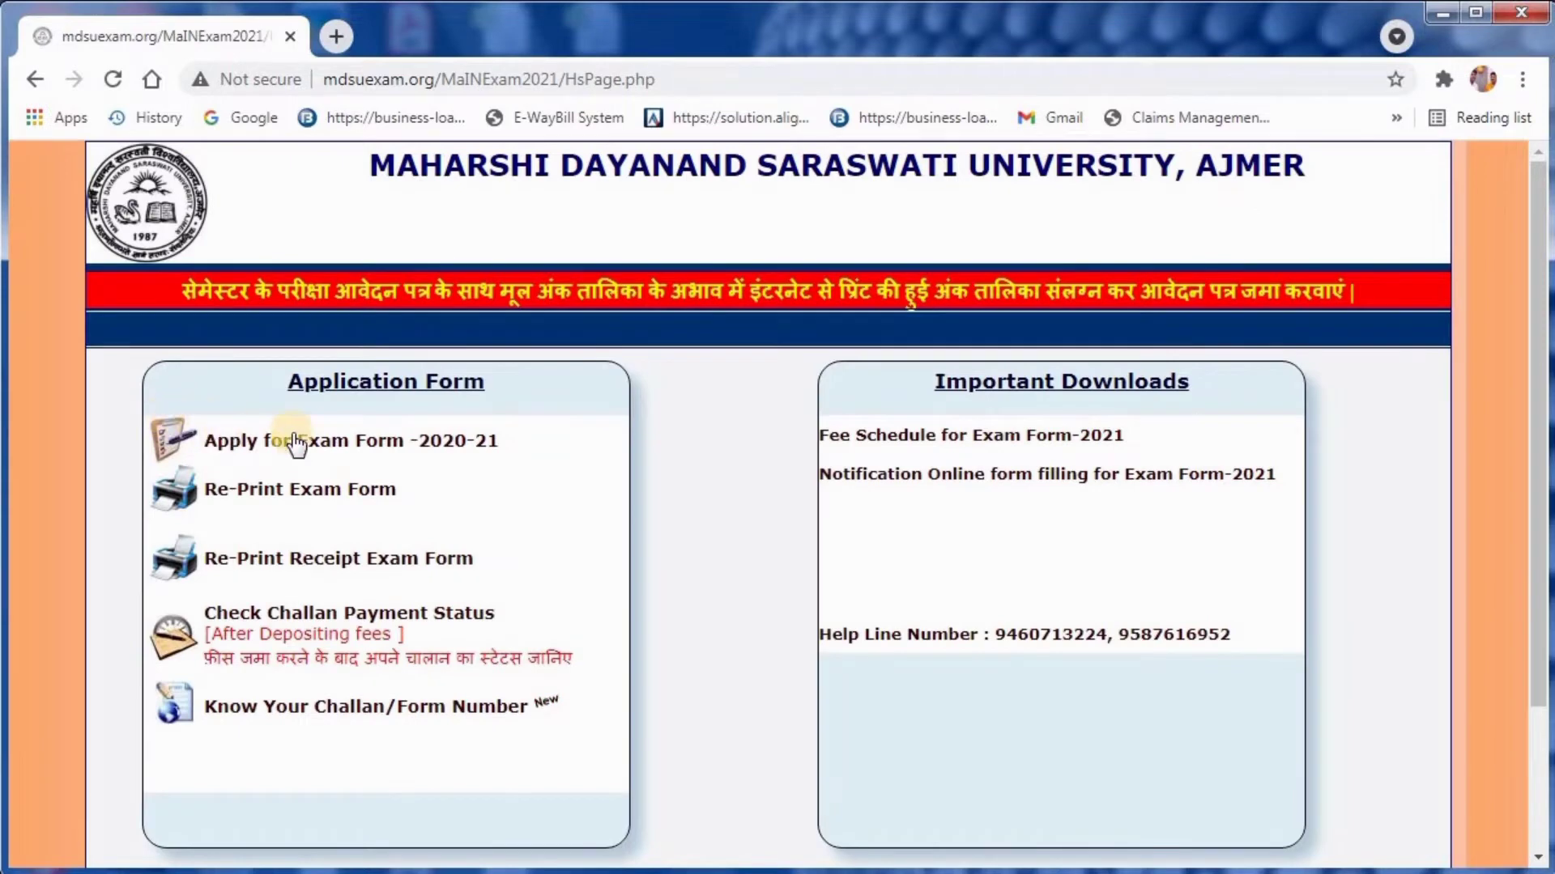
{"action": "left_click", "coordinate": [300, 444]}
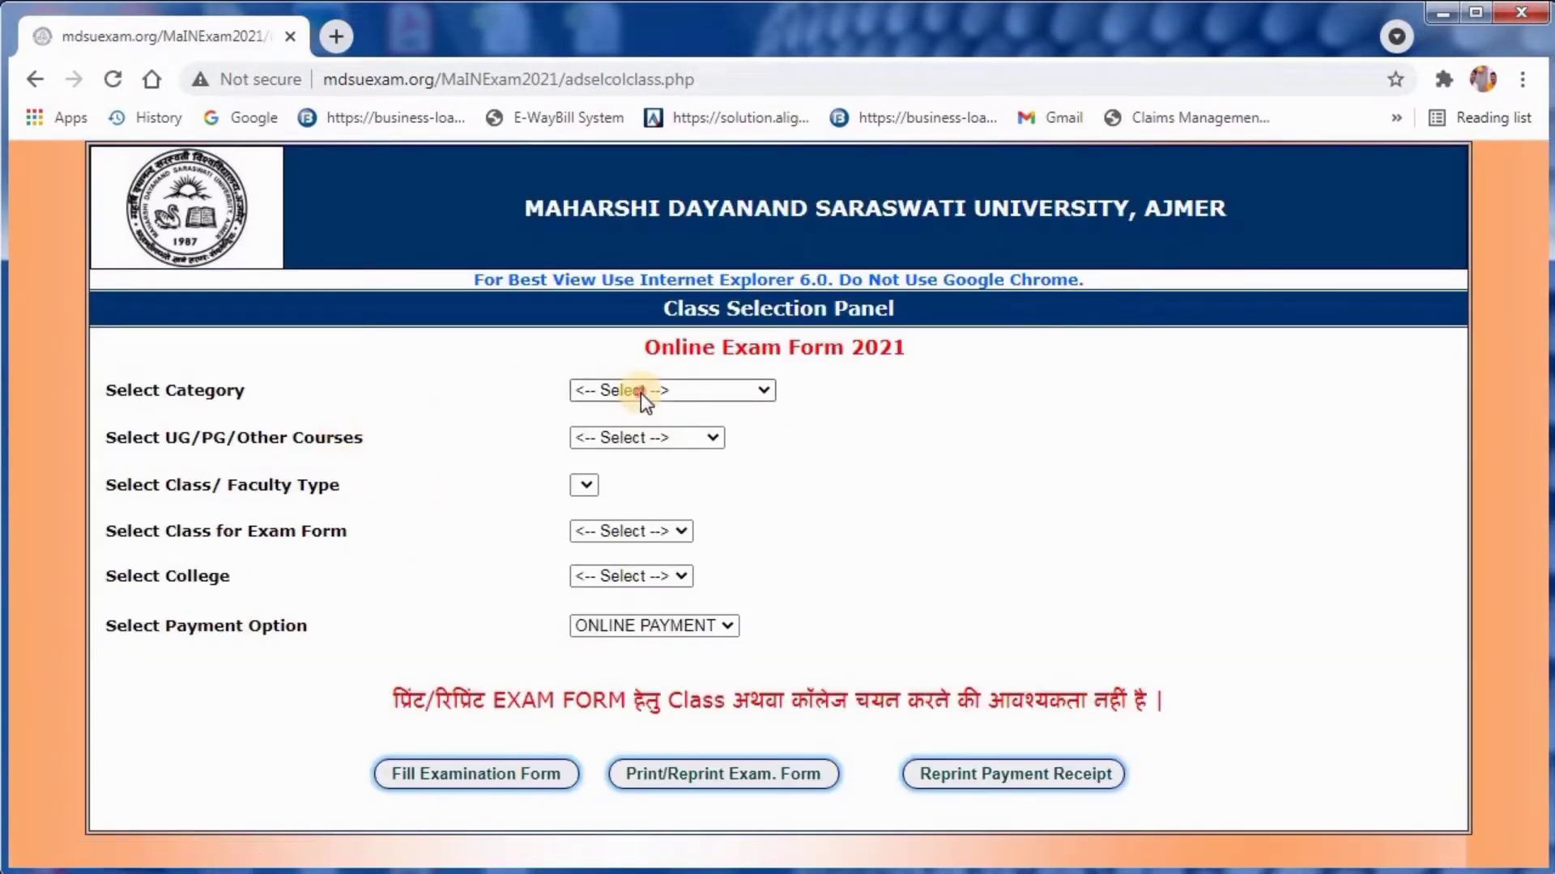
Step: Choose the REGULAR category, PG courses, M.Com. Final faculty type and the M.COM. (FINAL) E.A.F.M. EXAM - 2021 (2023) class
{"action": "left_click", "coordinate": [639, 391]}
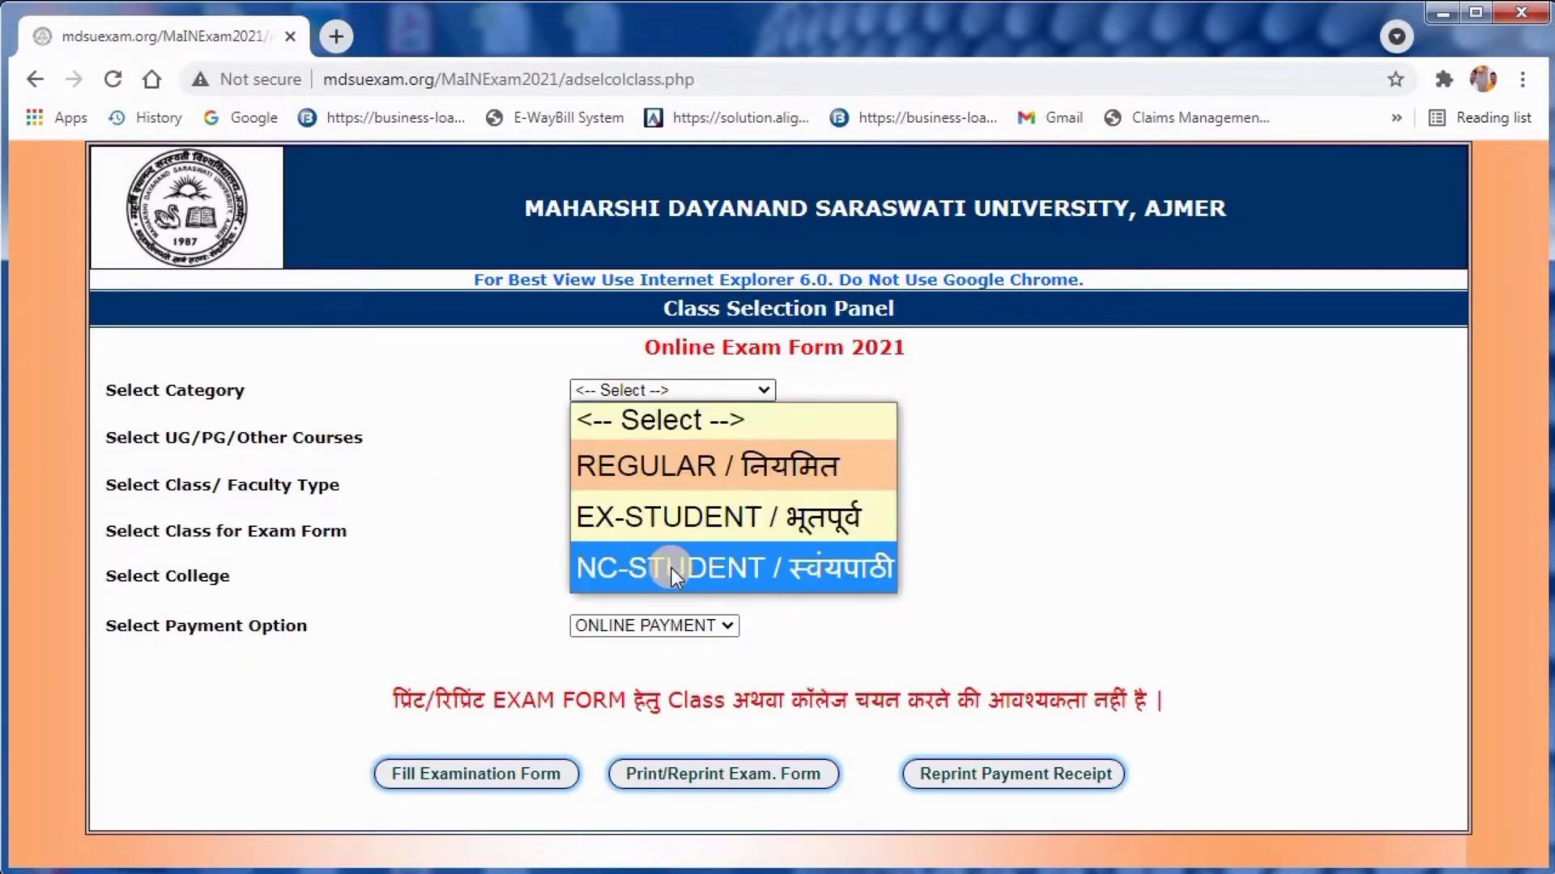
{"action": "left_click", "coordinate": [672, 468]}
{"action": "left_click", "coordinate": [653, 439]}
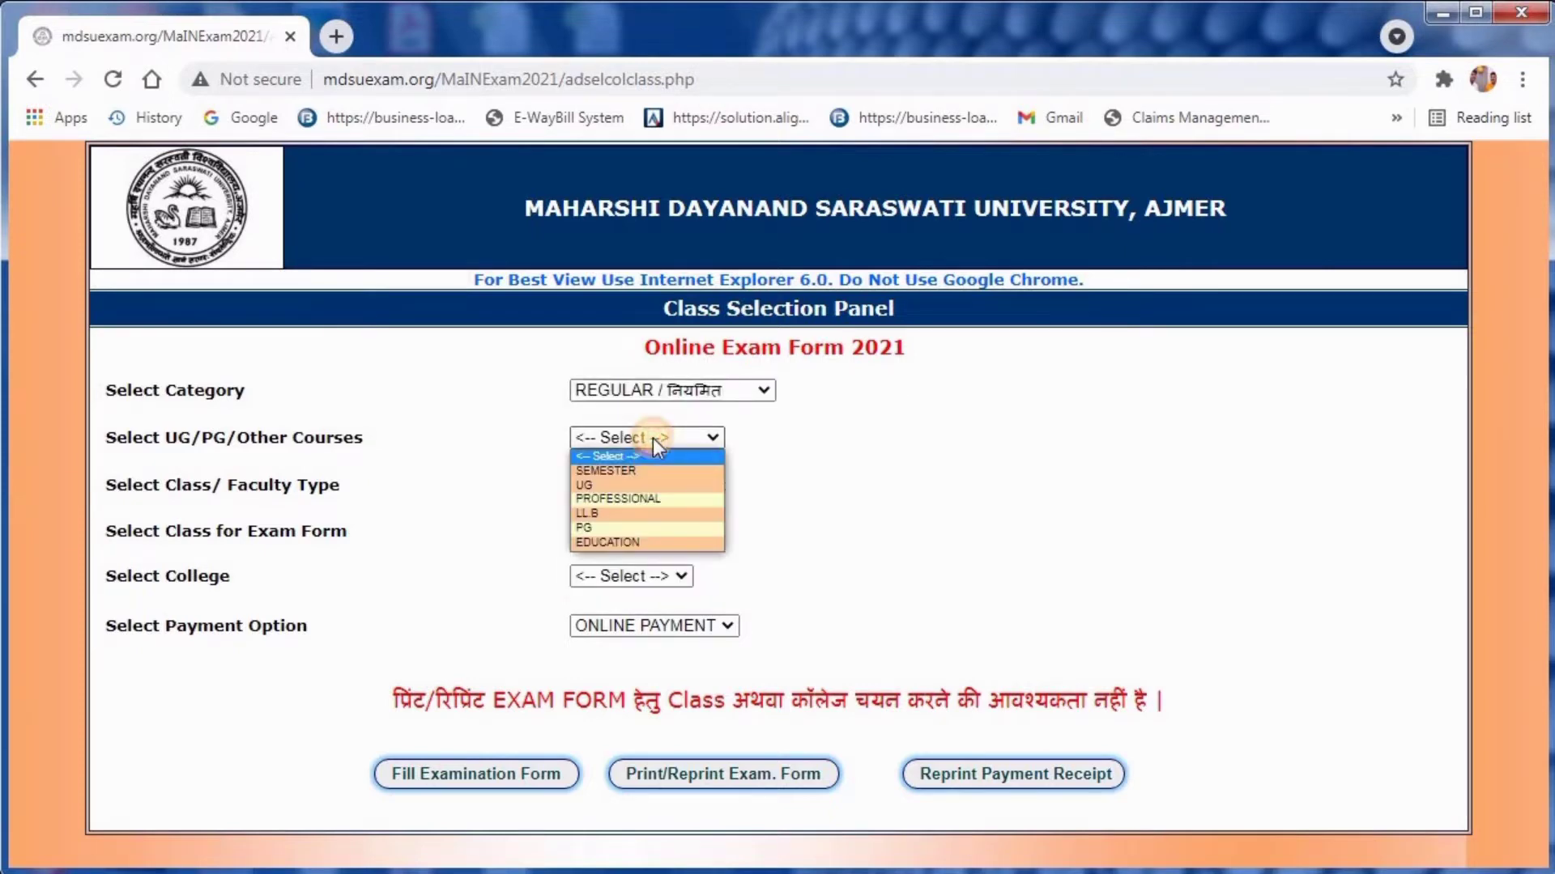
{"action": "left_click", "coordinate": [643, 528]}
{"action": "left_click", "coordinate": [638, 486]}
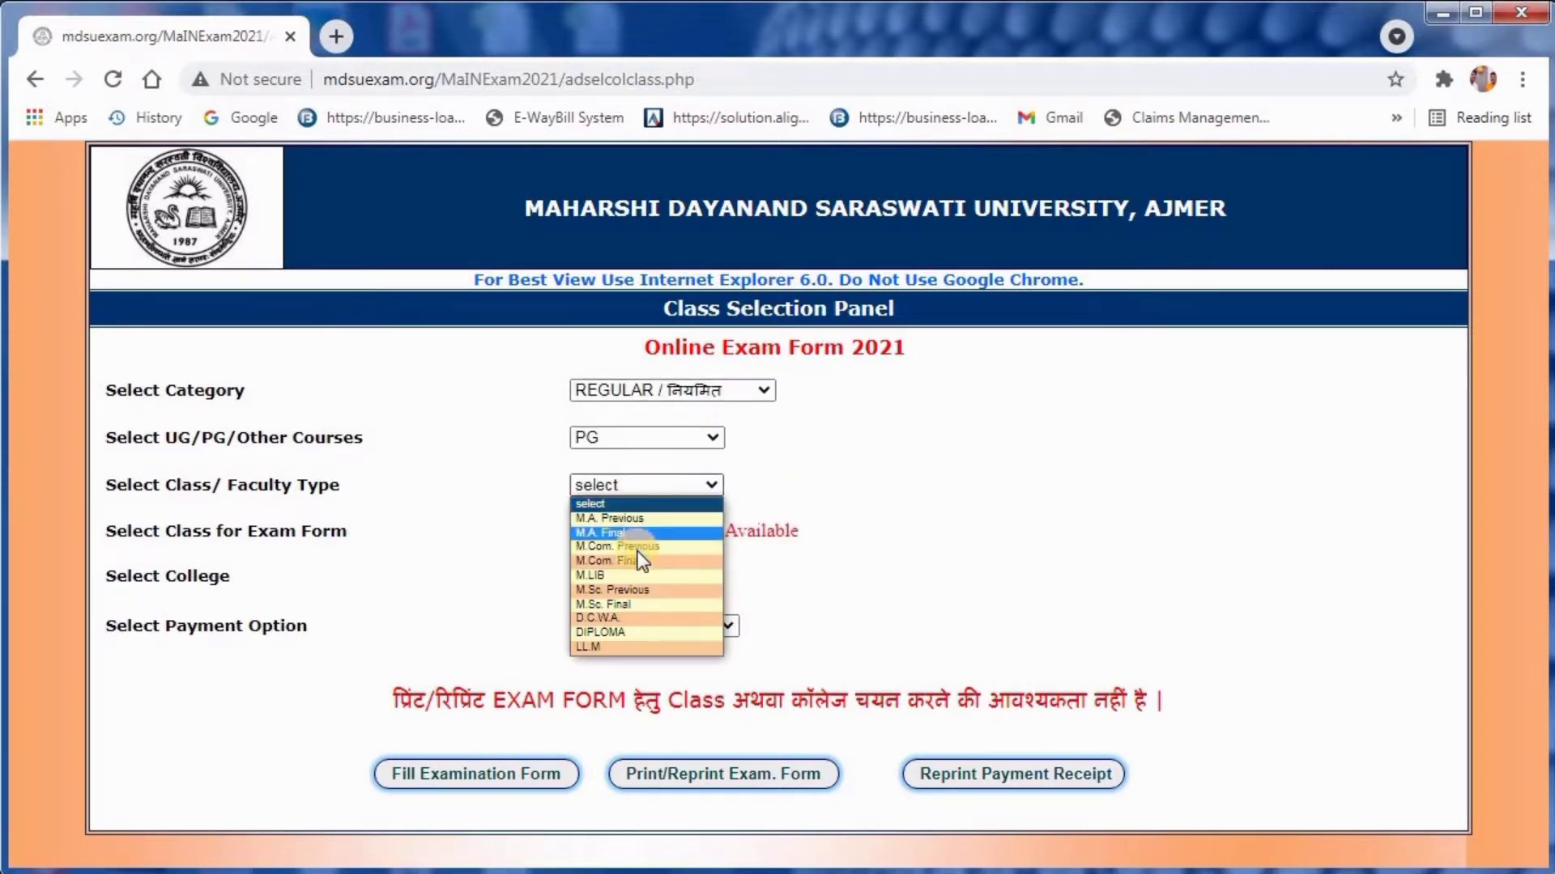
{"action": "left_click", "coordinate": [642, 561]}
{"action": "left_click", "coordinate": [649, 532]}
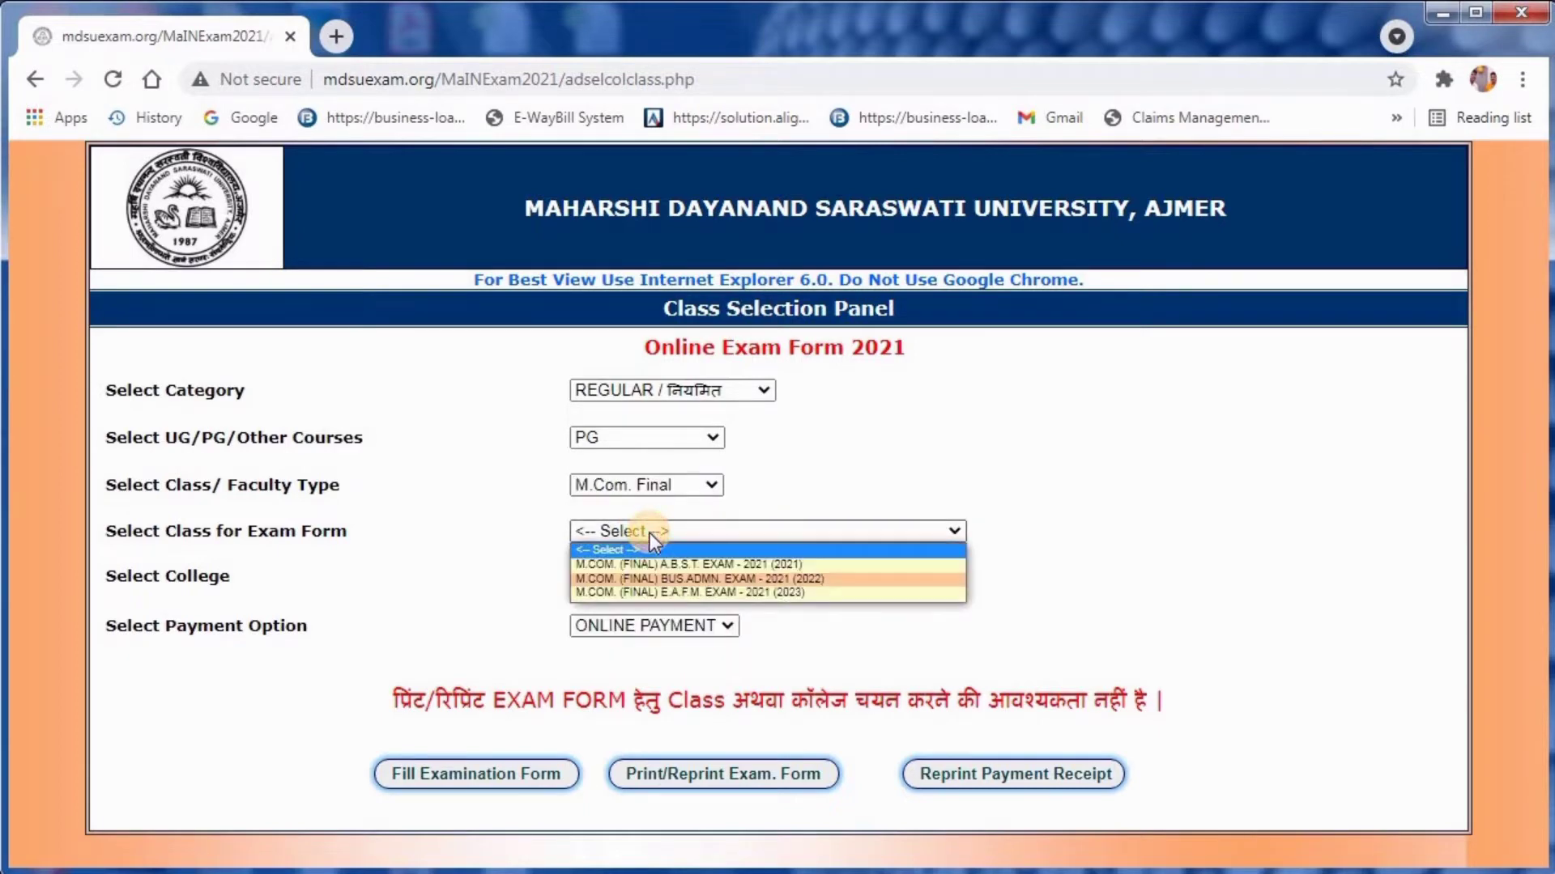
{"action": "left_click", "coordinate": [667, 591]}
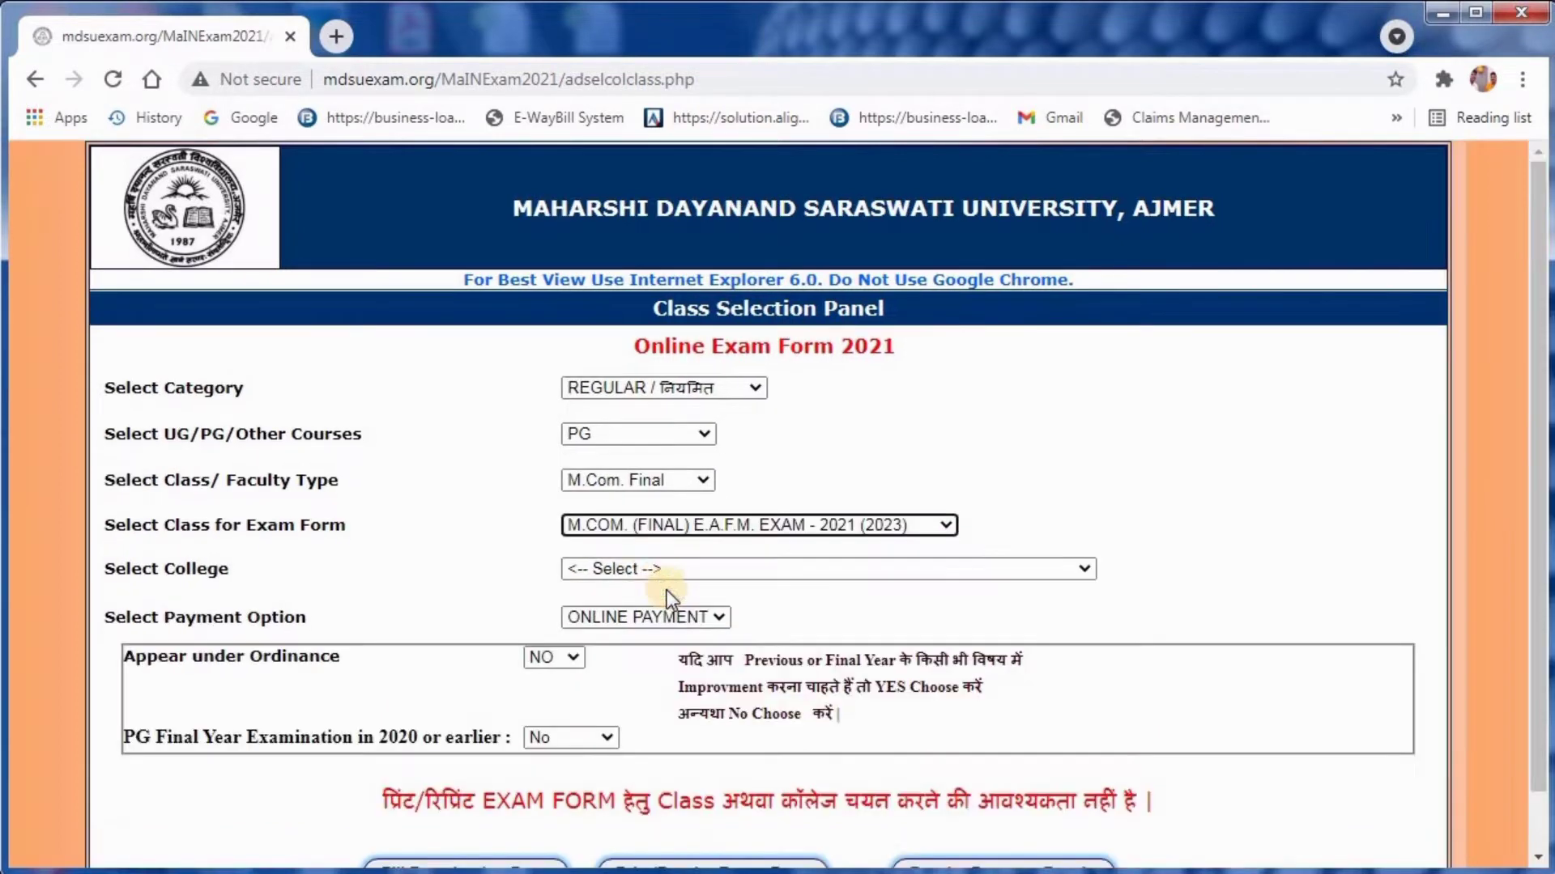
Step: Select KUCHAMAN COLLEGE, KUCHAMAN CITY, NAGAUR(3047) as the college for the regular candidate
{"action": "left_click", "coordinate": [653, 571]}
{"action": "key", "text": "k"}
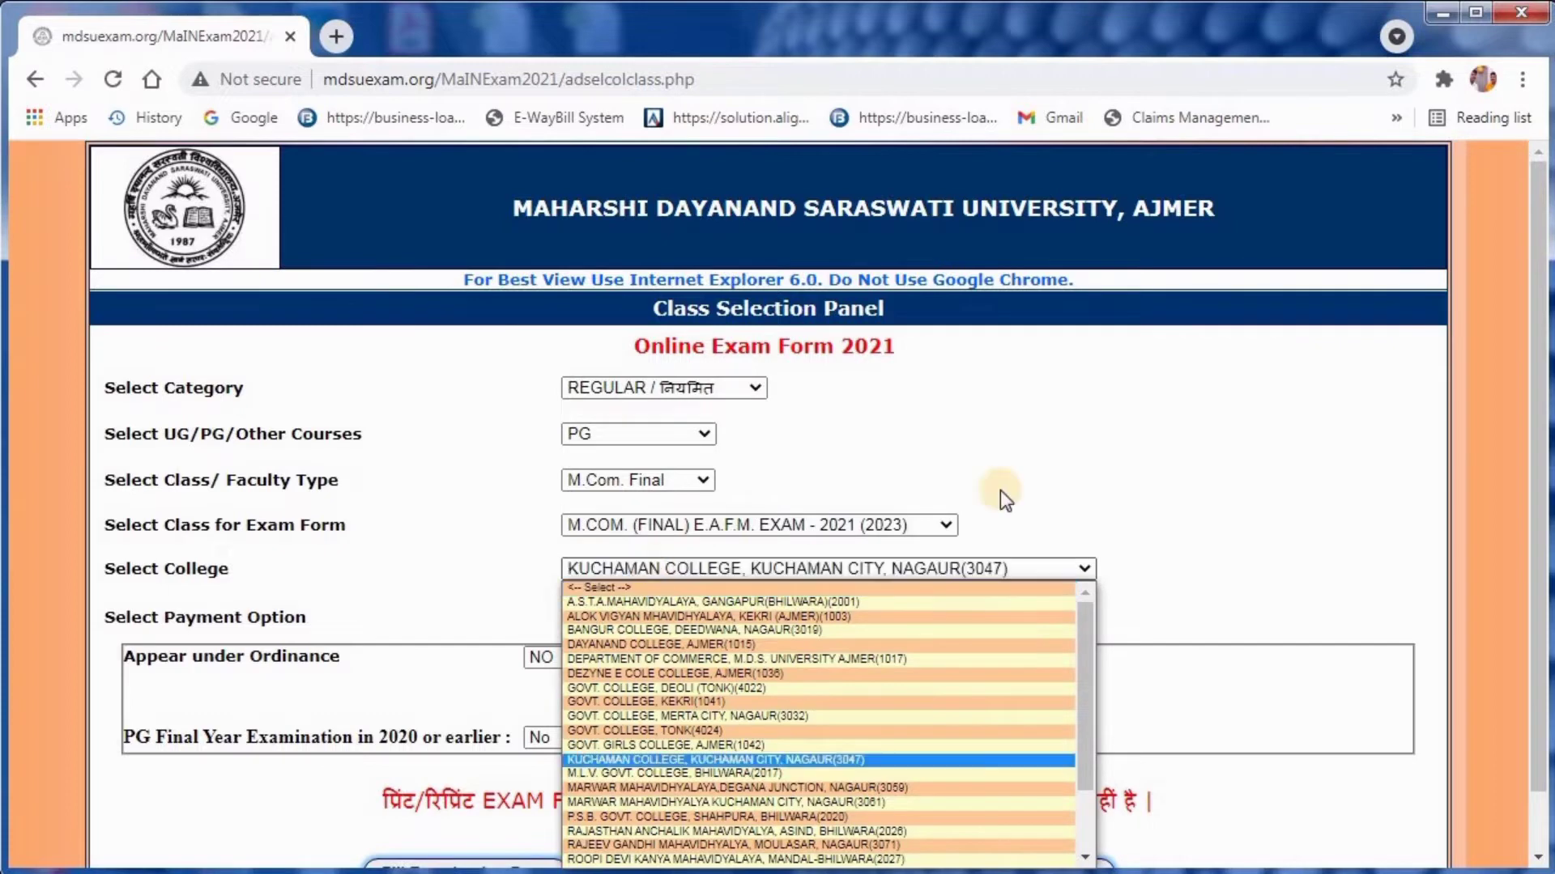
{"action": "left_click", "coordinate": [926, 566]}
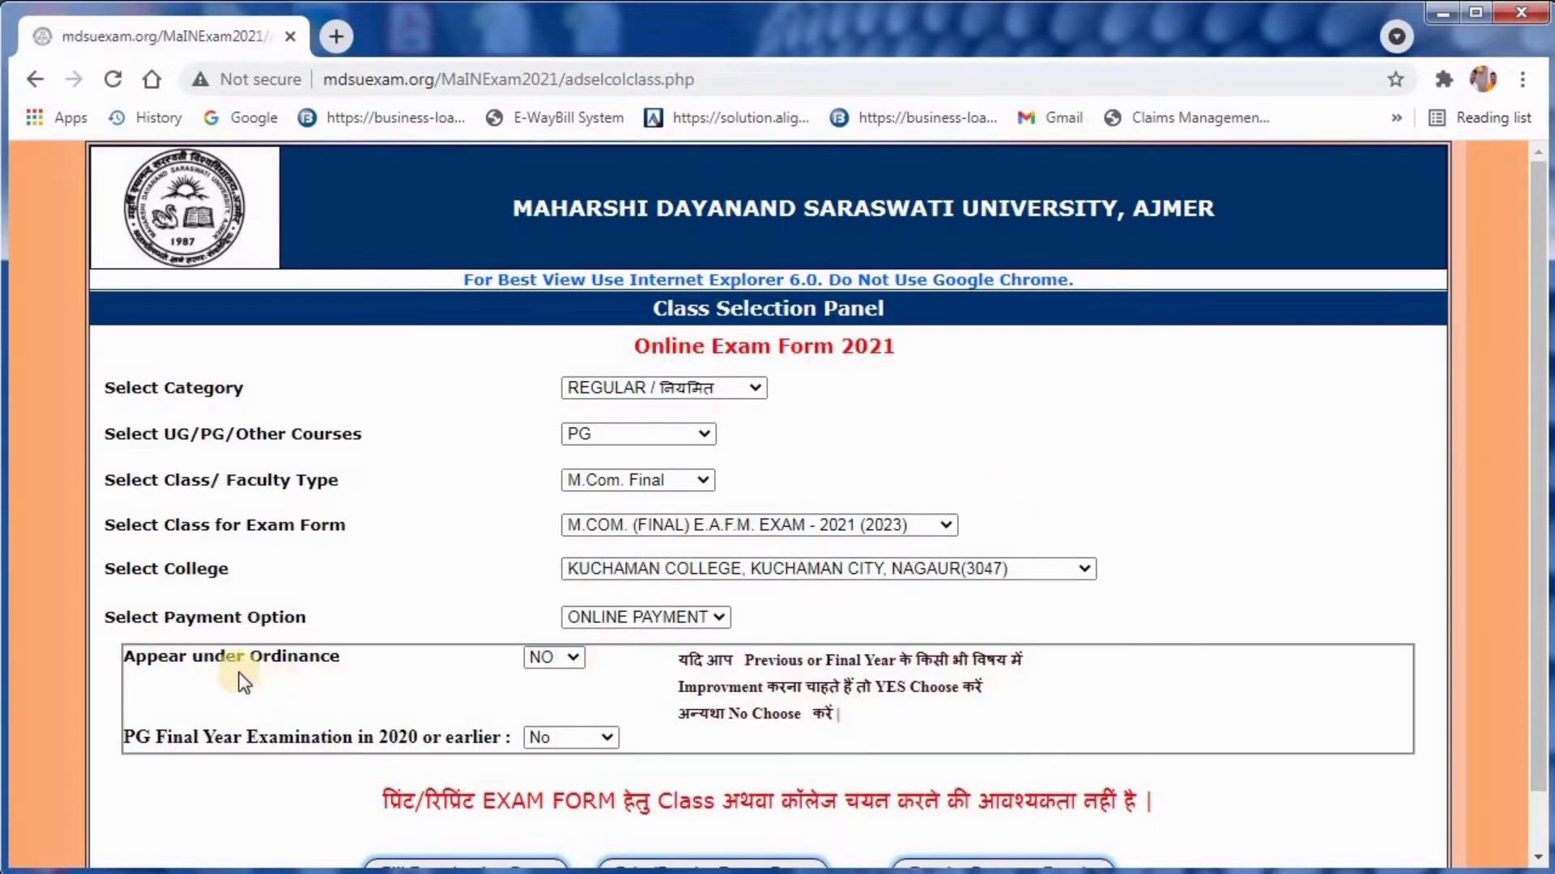
Step: Read the improvement note beside Appear under Ordinance and set that option to YES
{"action": "left_click_drag", "start_coordinate": [336, 662], "coordinate": [118, 669]}
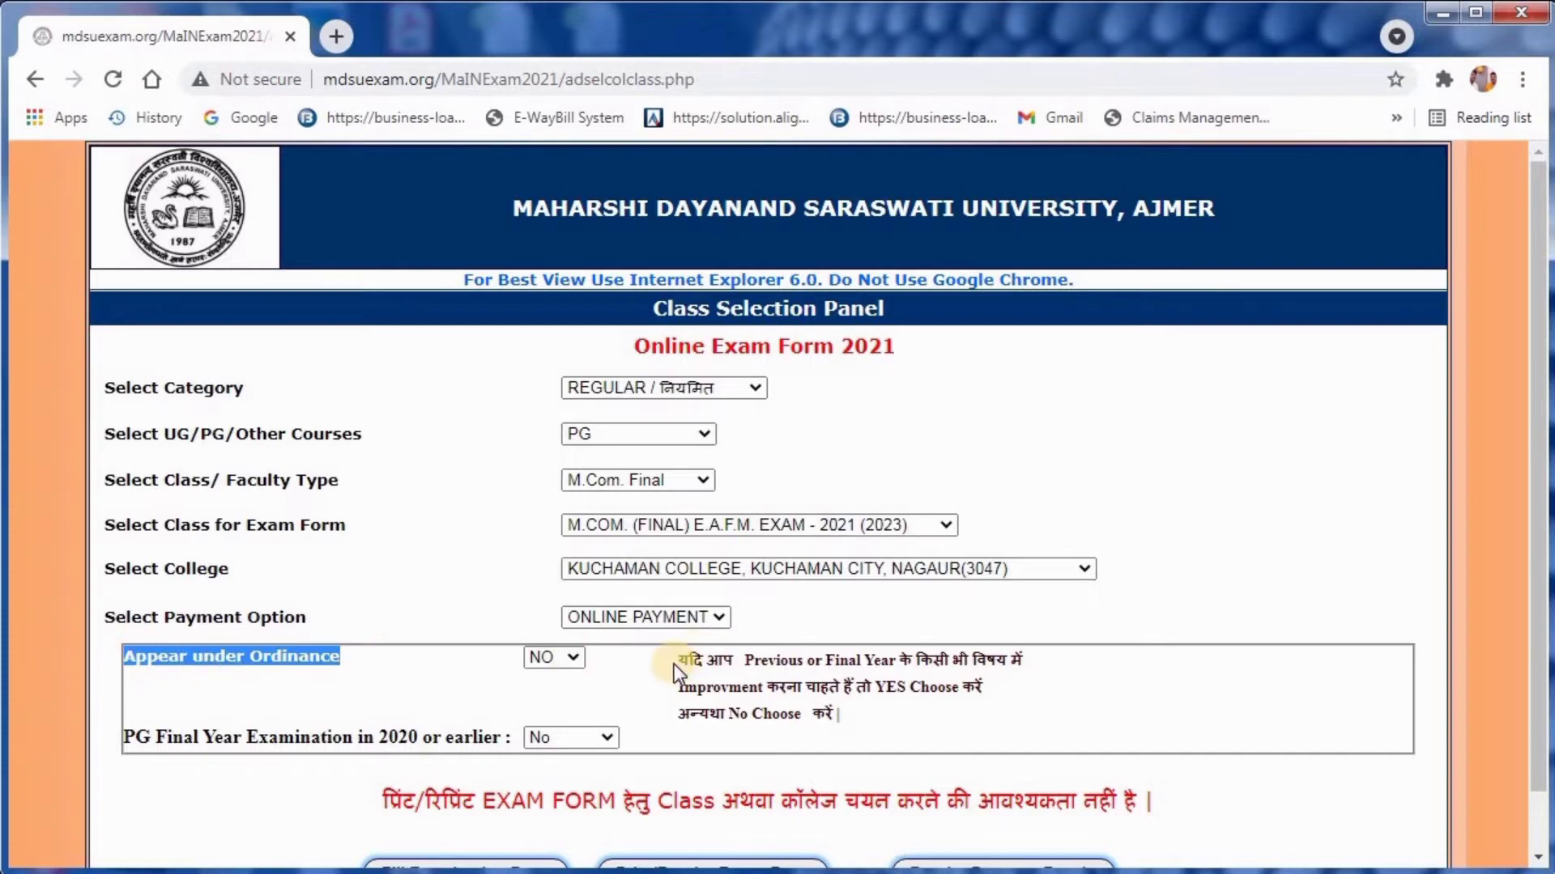
{"action": "left_click_drag", "start_coordinate": [673, 664], "coordinate": [852, 712]}
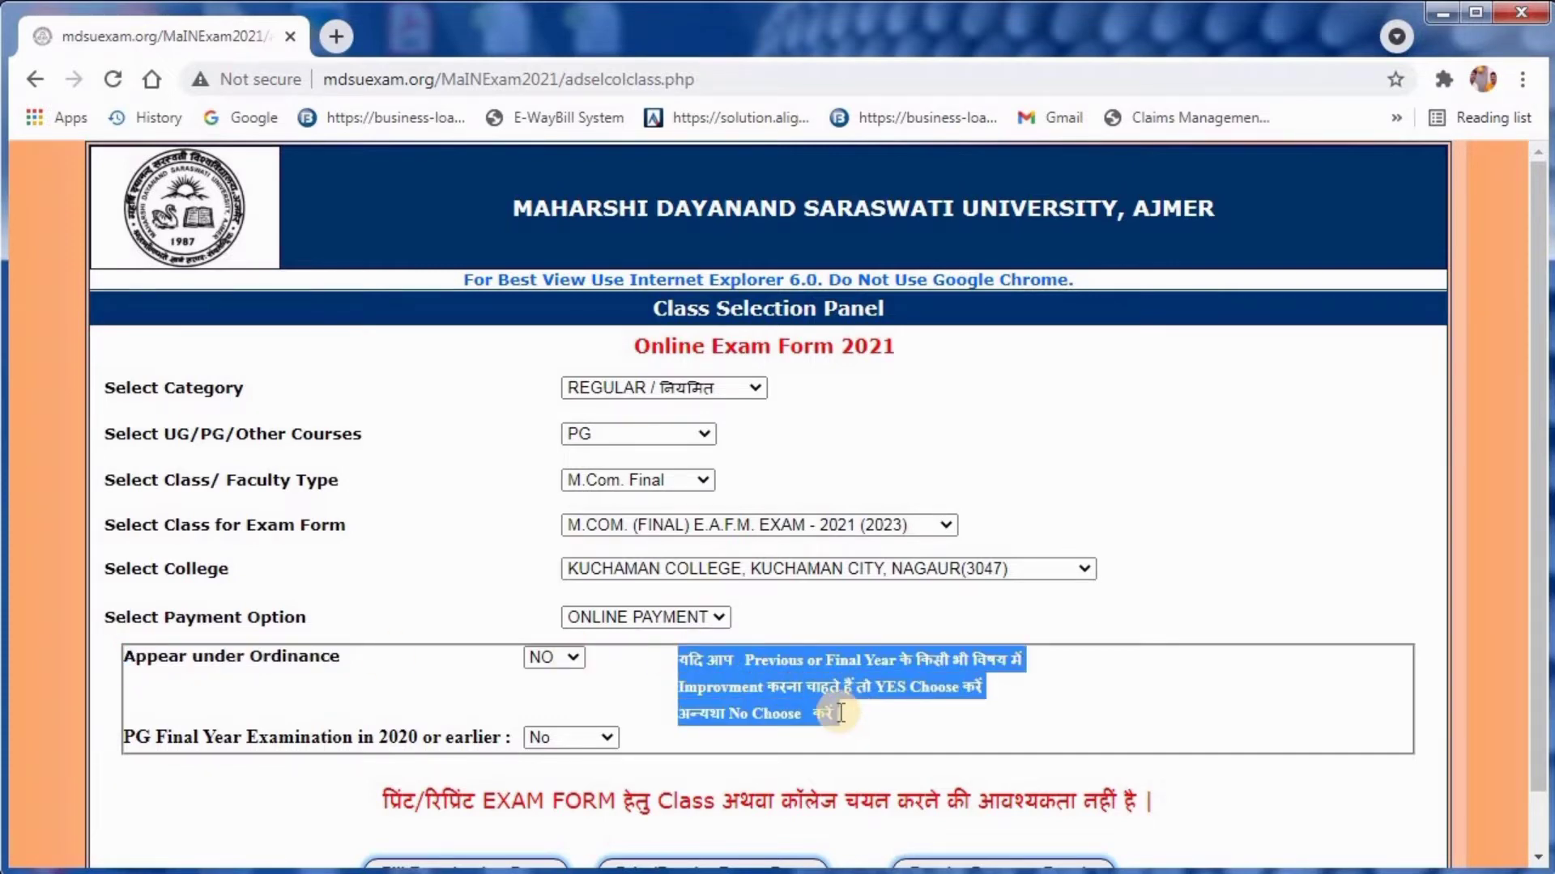
{"action": "left_click", "coordinate": [841, 712]}
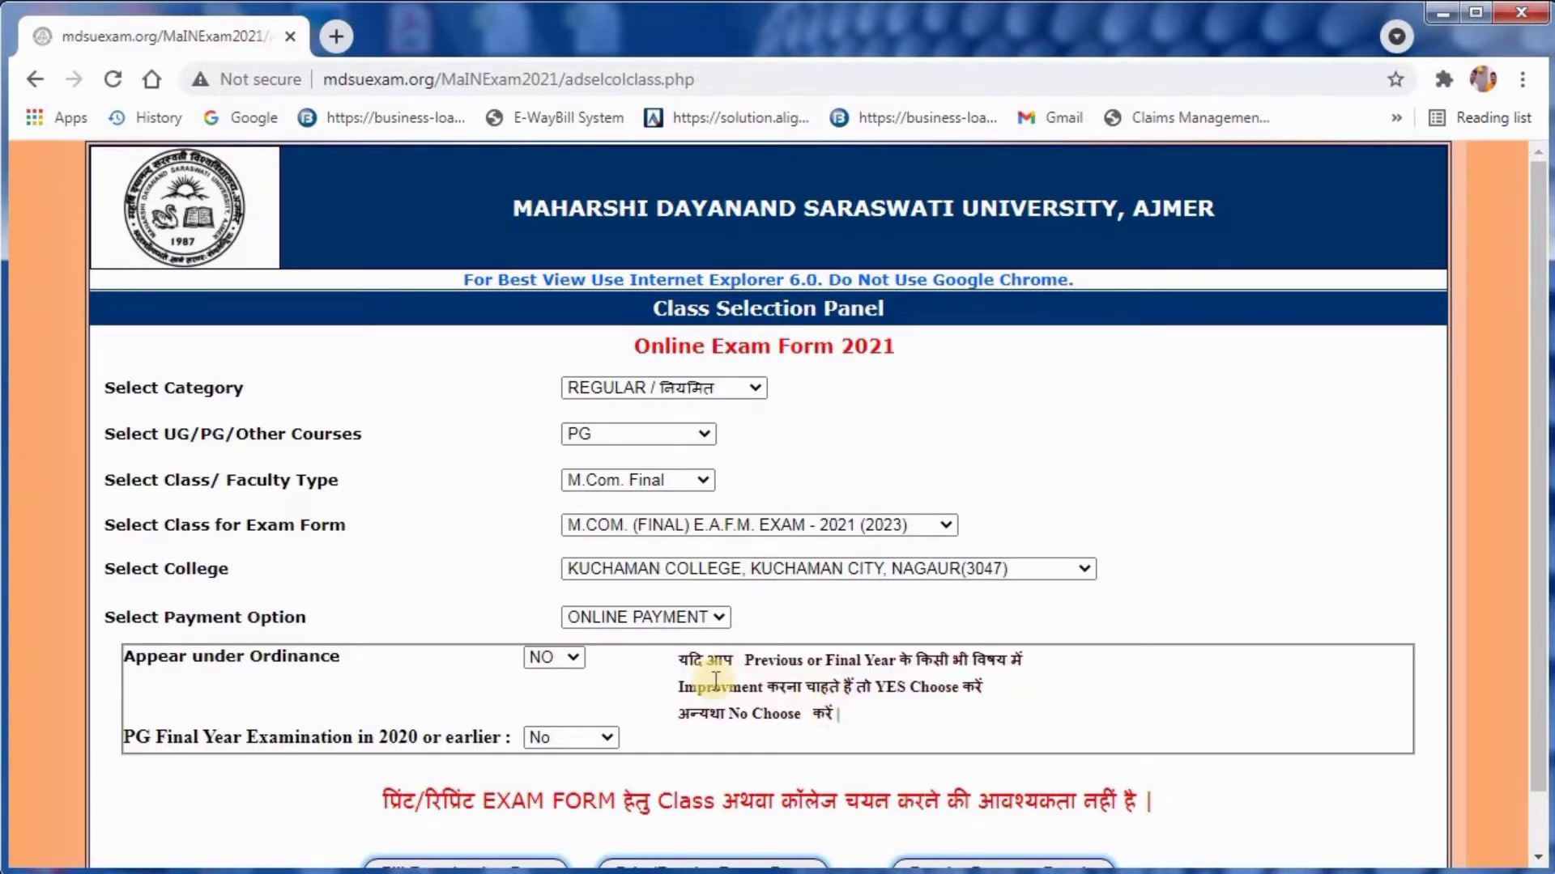
{"action": "left_click", "coordinate": [567, 690]}
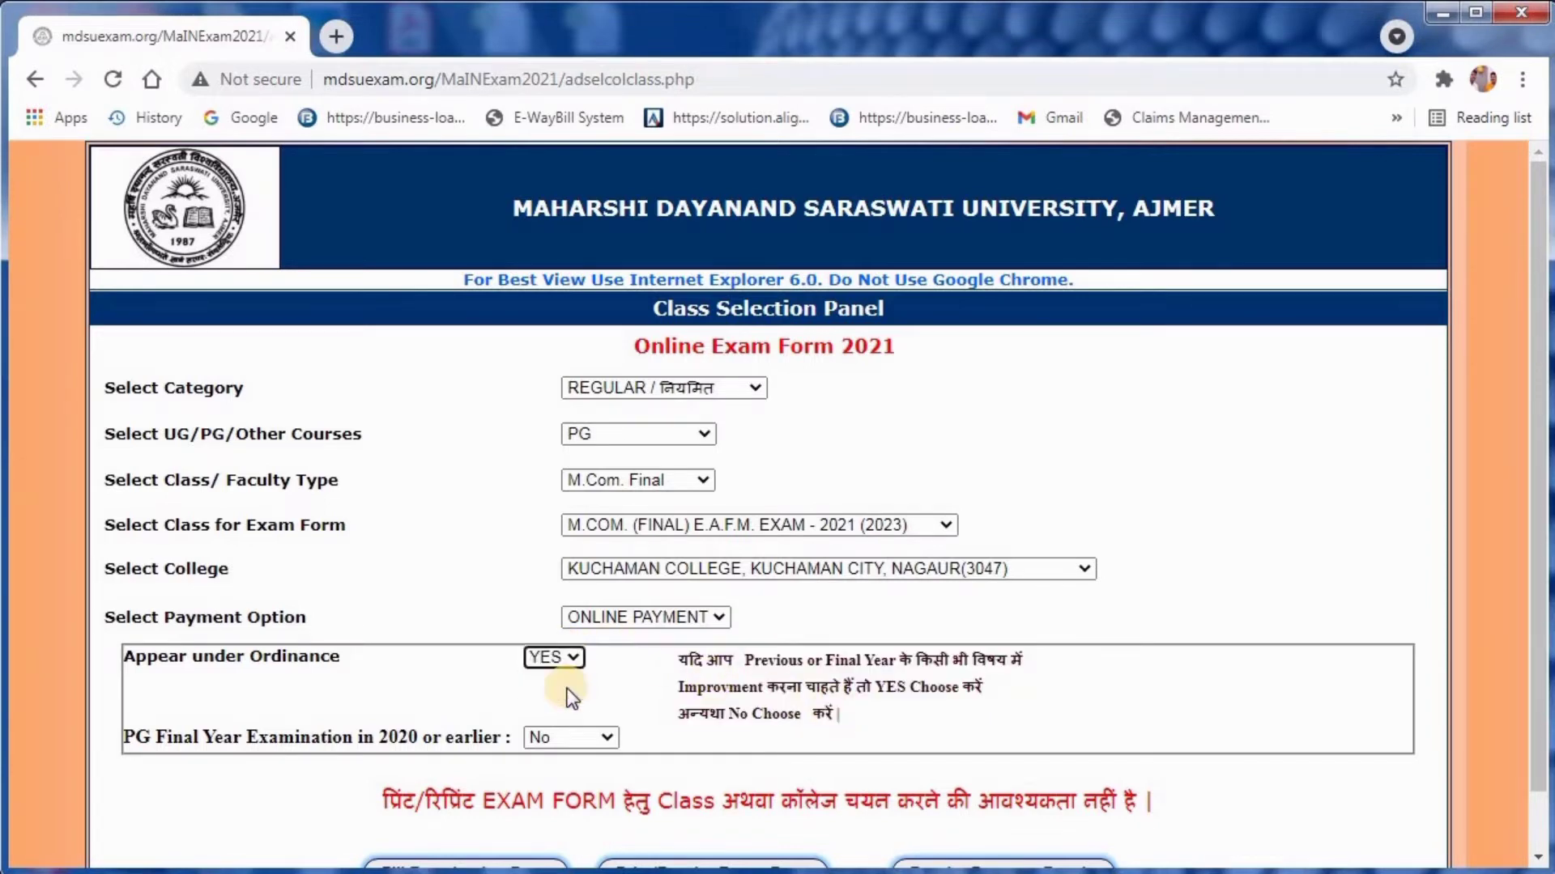
{"action": "left_click", "coordinate": [565, 694]}
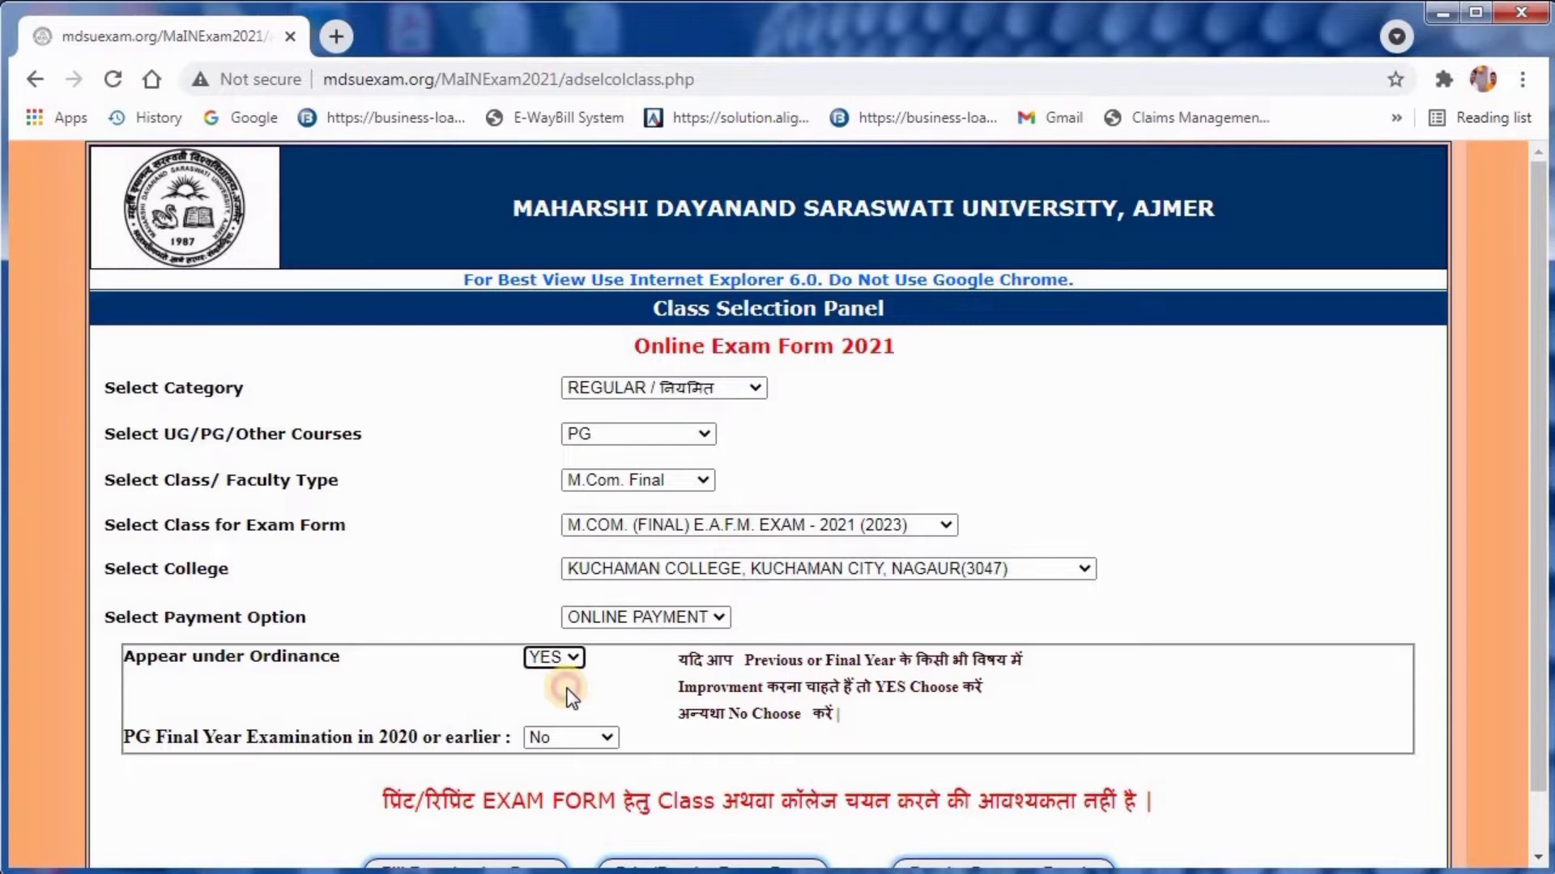
{"action": "left_click", "coordinate": [565, 694]}
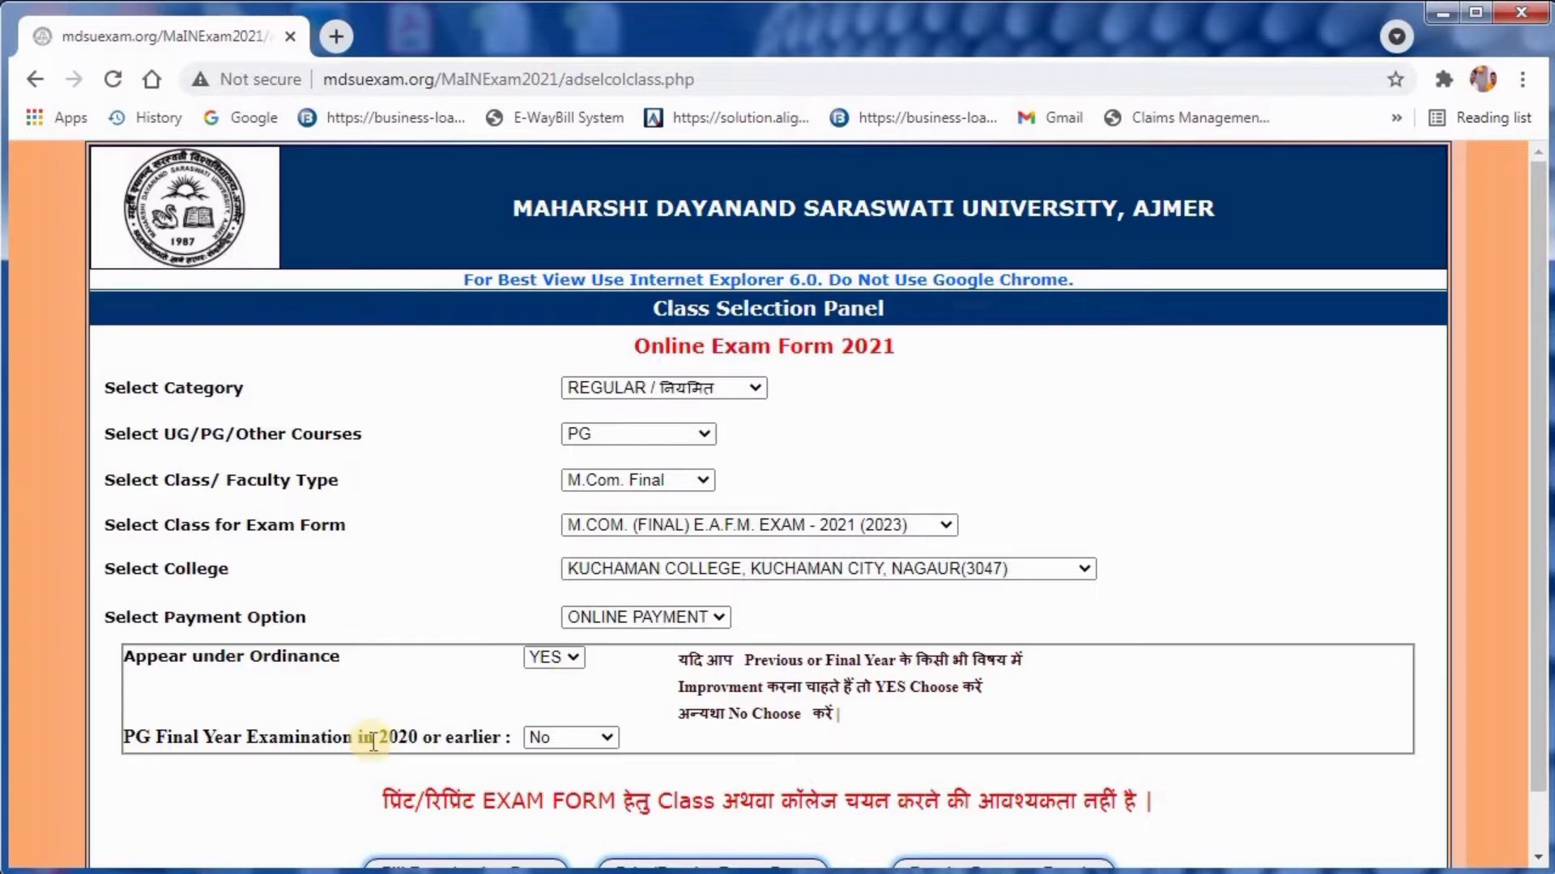
{"action": "left_click", "coordinate": [566, 687]}
{"action": "left_click", "coordinate": [566, 687]}
{"action": "left_click", "coordinate": [566, 691]}
{"action": "left_click", "coordinate": [571, 695]}
{"action": "left_click", "coordinate": [563, 692]}
{"action": "left_click", "coordinate": [571, 695]}
{"action": "left_click", "coordinate": [562, 691]}
Step: Try to set PG Final Year Examination in 2020 or earlier to Yes for the regular candidate
{"action": "left_click_drag", "start_coordinate": [362, 738], "coordinate": [511, 732]}
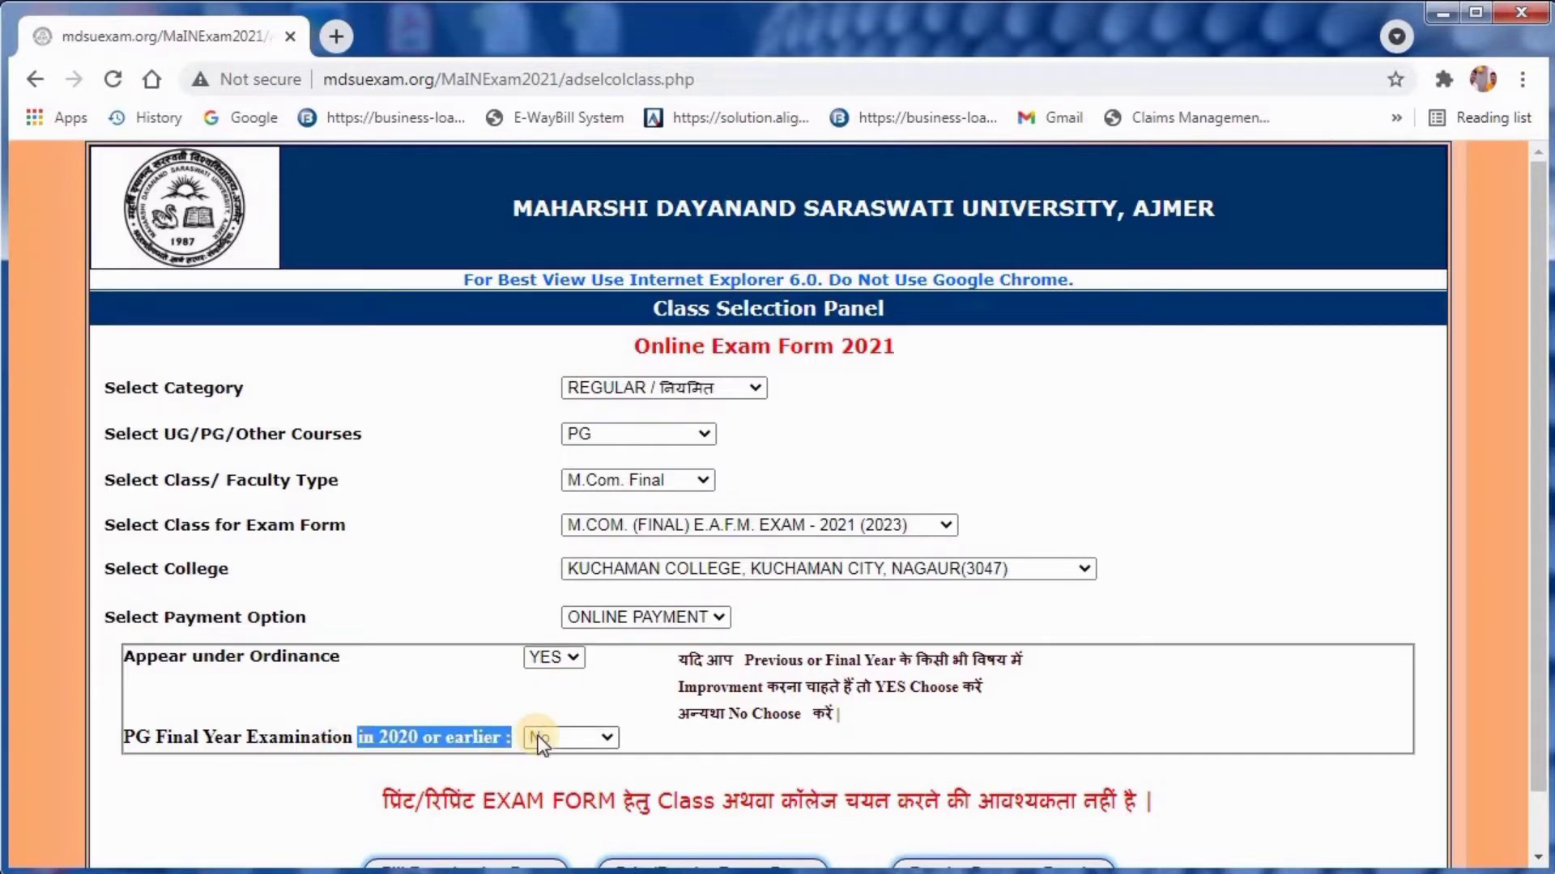
{"action": "left_click", "coordinate": [539, 738]}
{"action": "left_click", "coordinate": [552, 799]}
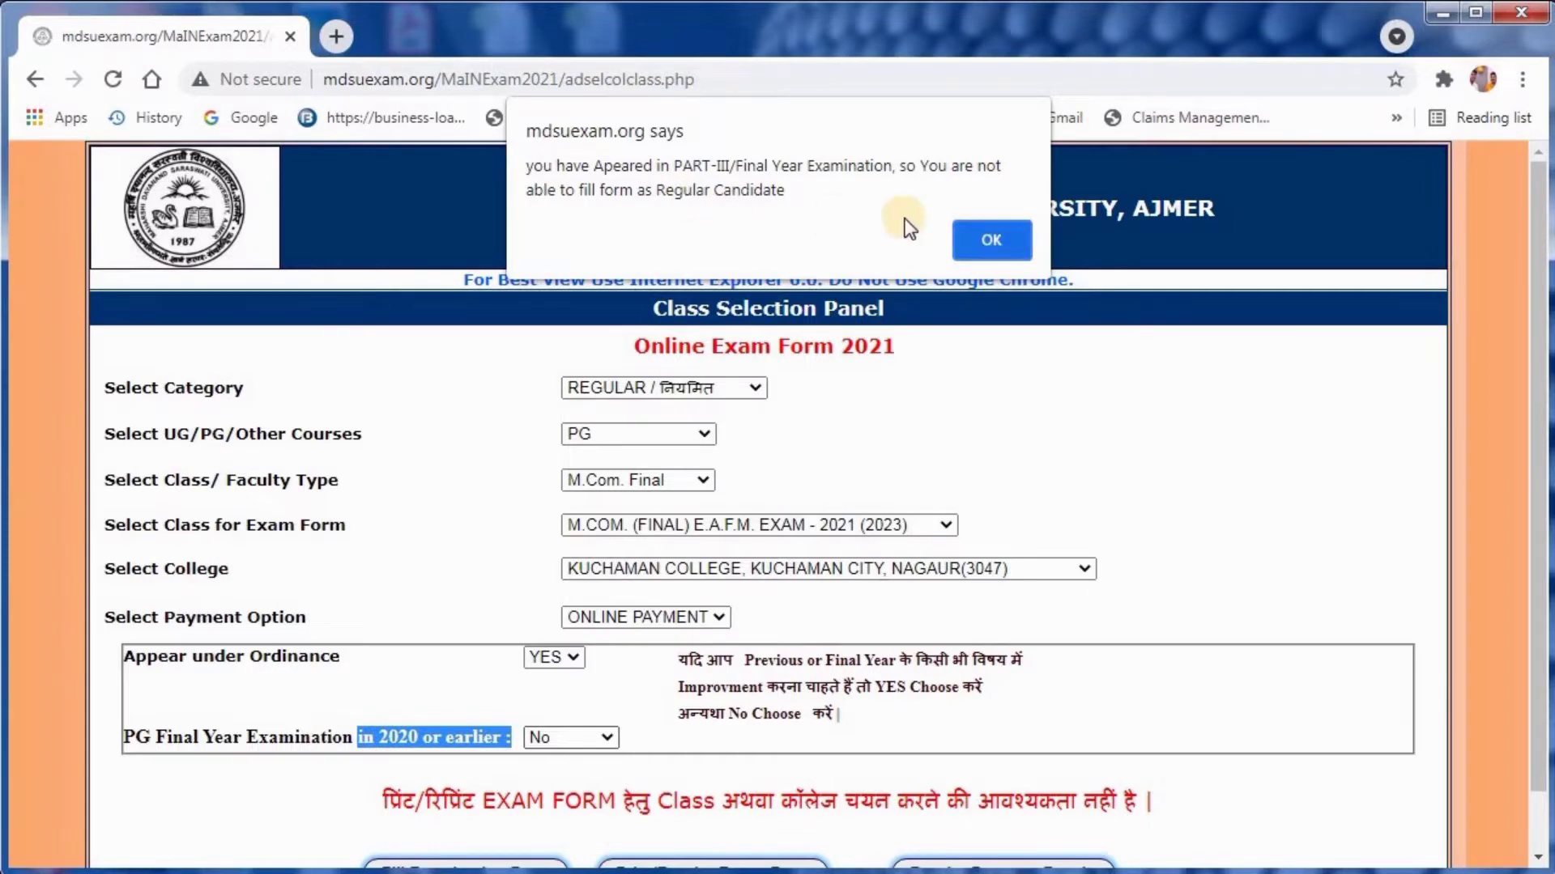
{"action": "left_click", "coordinate": [992, 237]}
{"action": "left_click", "coordinate": [993, 230]}
{"action": "left_click", "coordinate": [993, 233]}
{"action": "left_click", "coordinate": [993, 233]}
{"action": "left_click", "coordinate": [993, 234]}
{"action": "left_click", "coordinate": [993, 233]}
{"action": "left_click", "coordinate": [993, 237]}
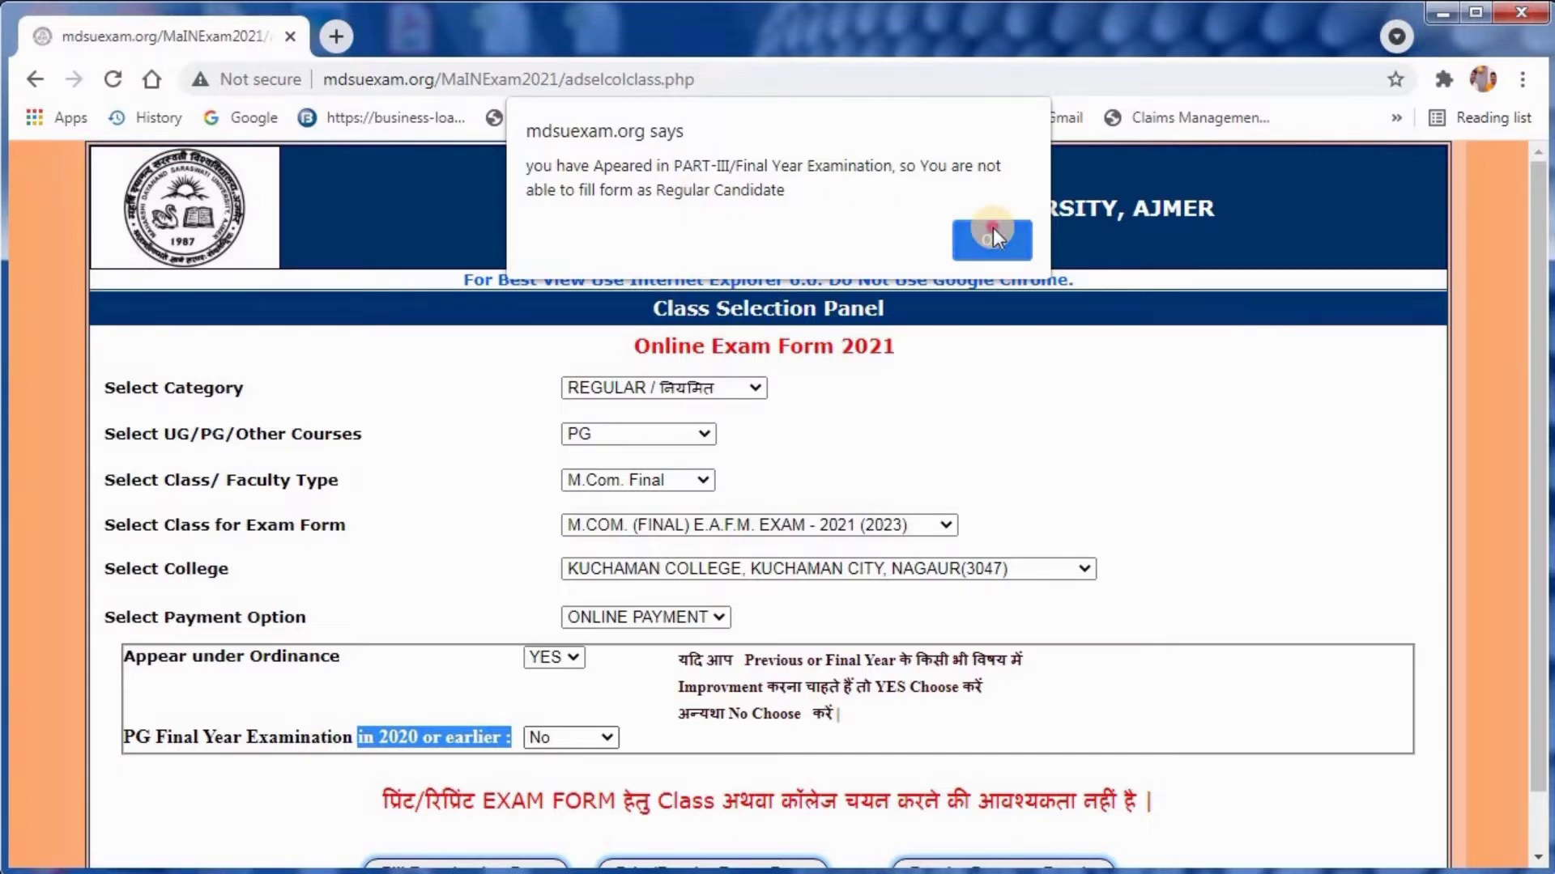
Step: Change the category to NC-STUDENT and choose PG, M.Com. Final and the M.COM. (FINAL) E.A.F.M. EXAM - 2021 (2023) class
{"action": "left_click", "coordinate": [711, 389]}
{"action": "left_click", "coordinate": [678, 567]}
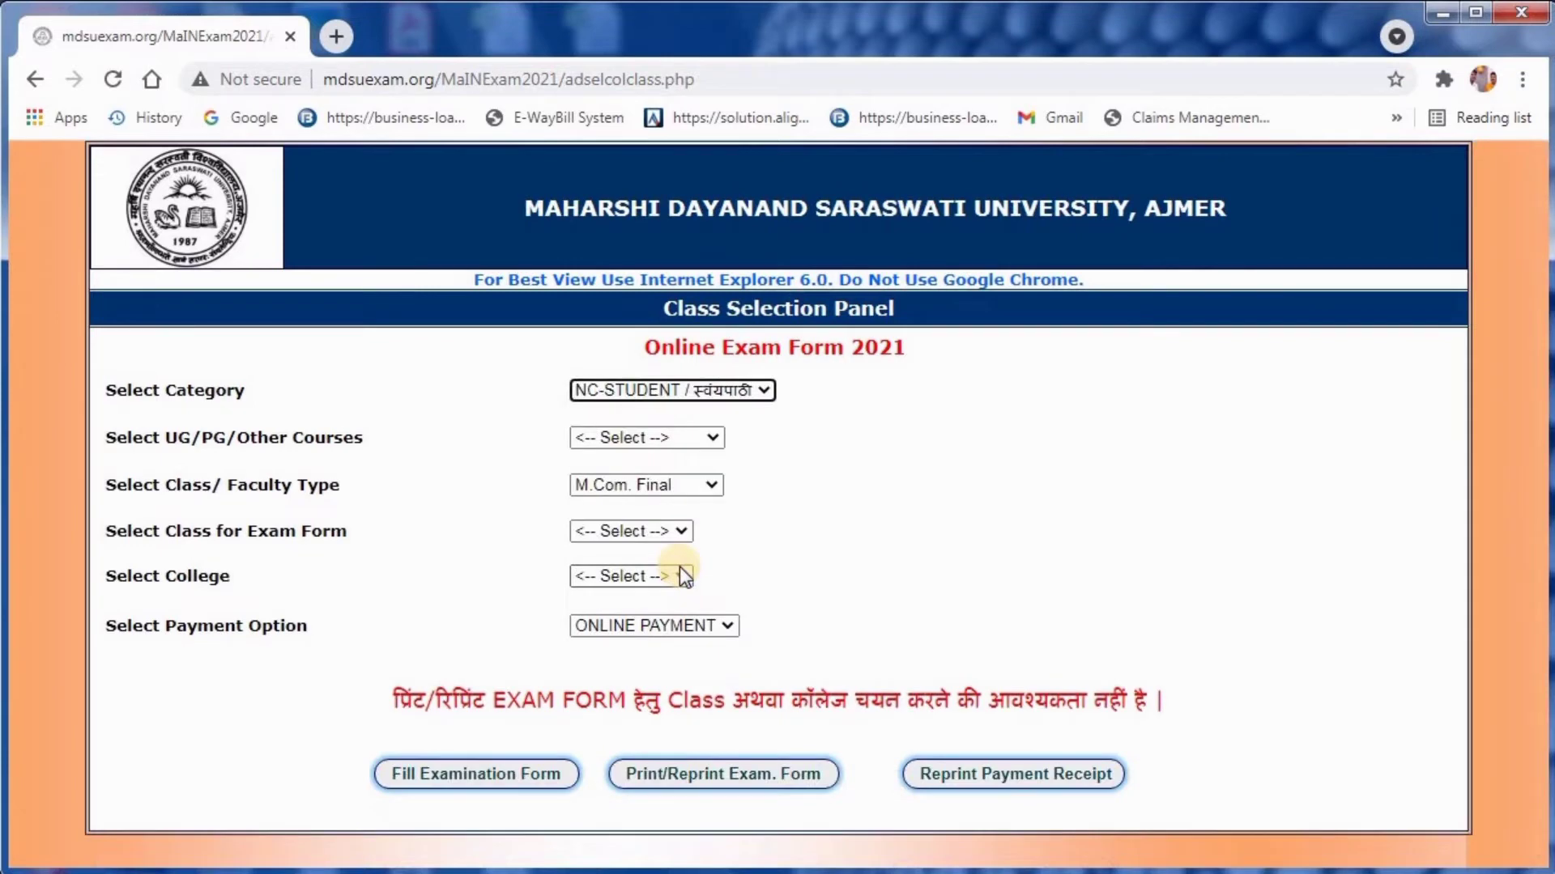
{"action": "left_click", "coordinate": [639, 438]}
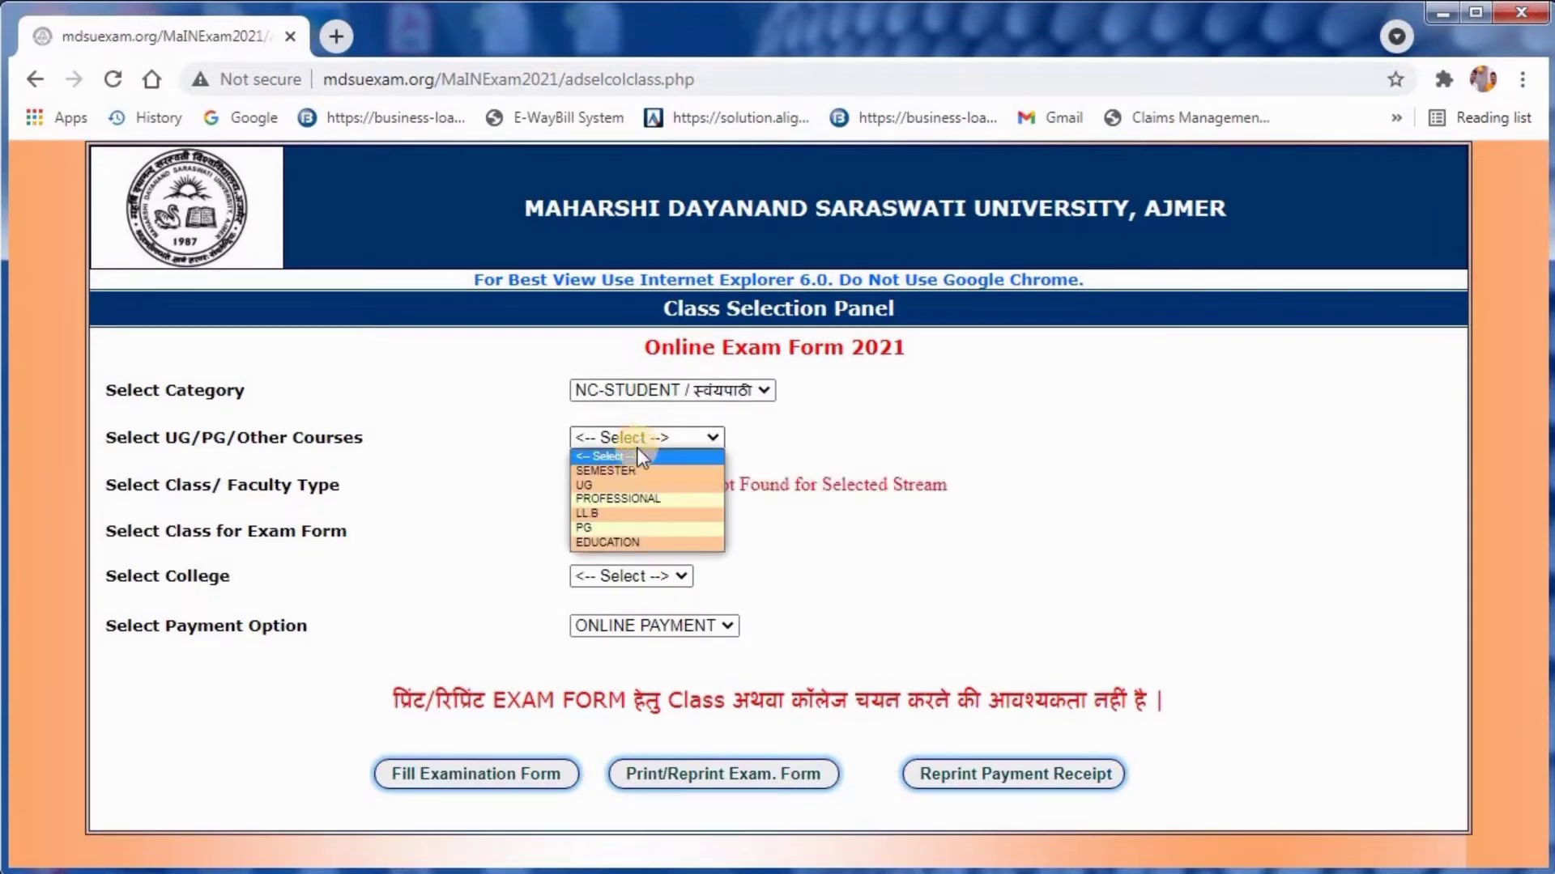
{"action": "left_click", "coordinate": [633, 526]}
{"action": "left_click", "coordinate": [628, 484]}
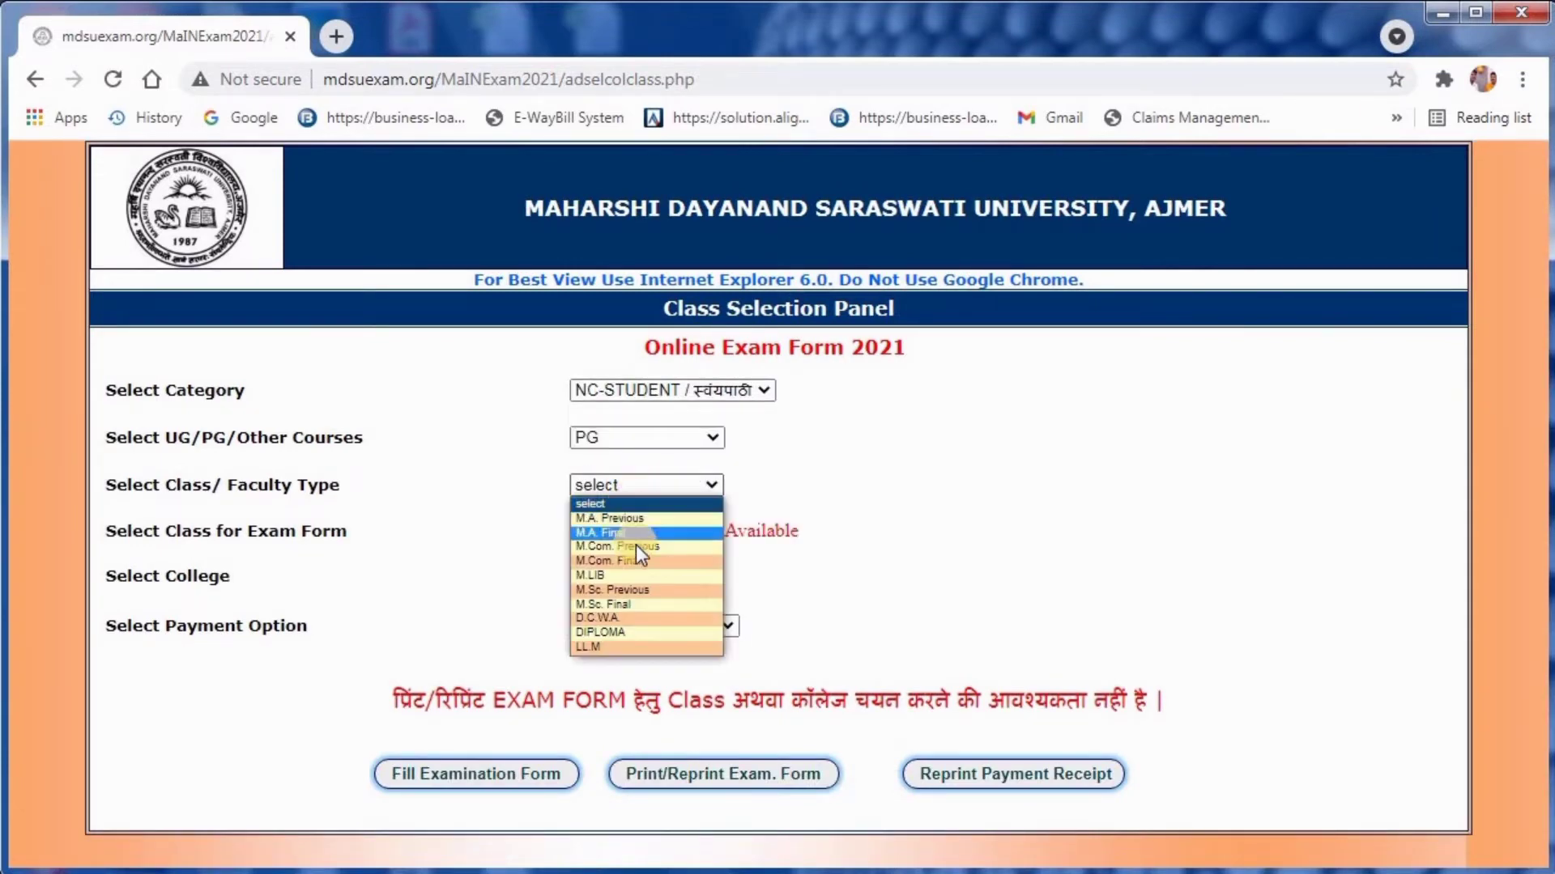
{"action": "left_click", "coordinate": [638, 559]}
{"action": "left_click", "coordinate": [633, 531]}
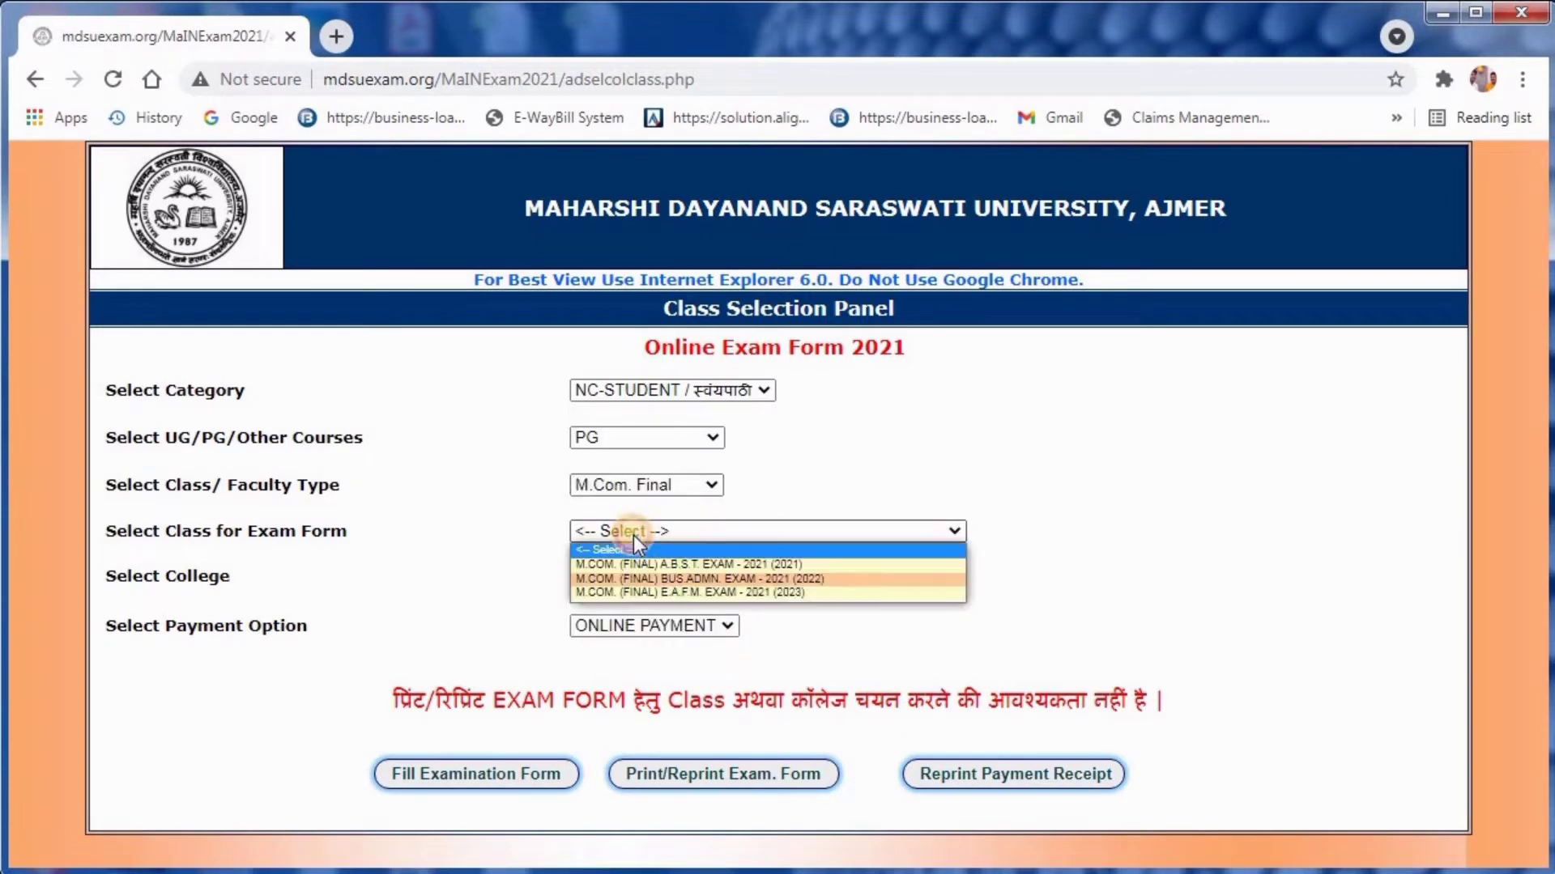
{"action": "left_click", "coordinate": [653, 591]}
Step: Select KUCHAMAN COLLEGE, KUCHAMAN CITY, NAGAUR(3047) as the college for the NC-STUDENT candidate
{"action": "left_click", "coordinate": [645, 568]}
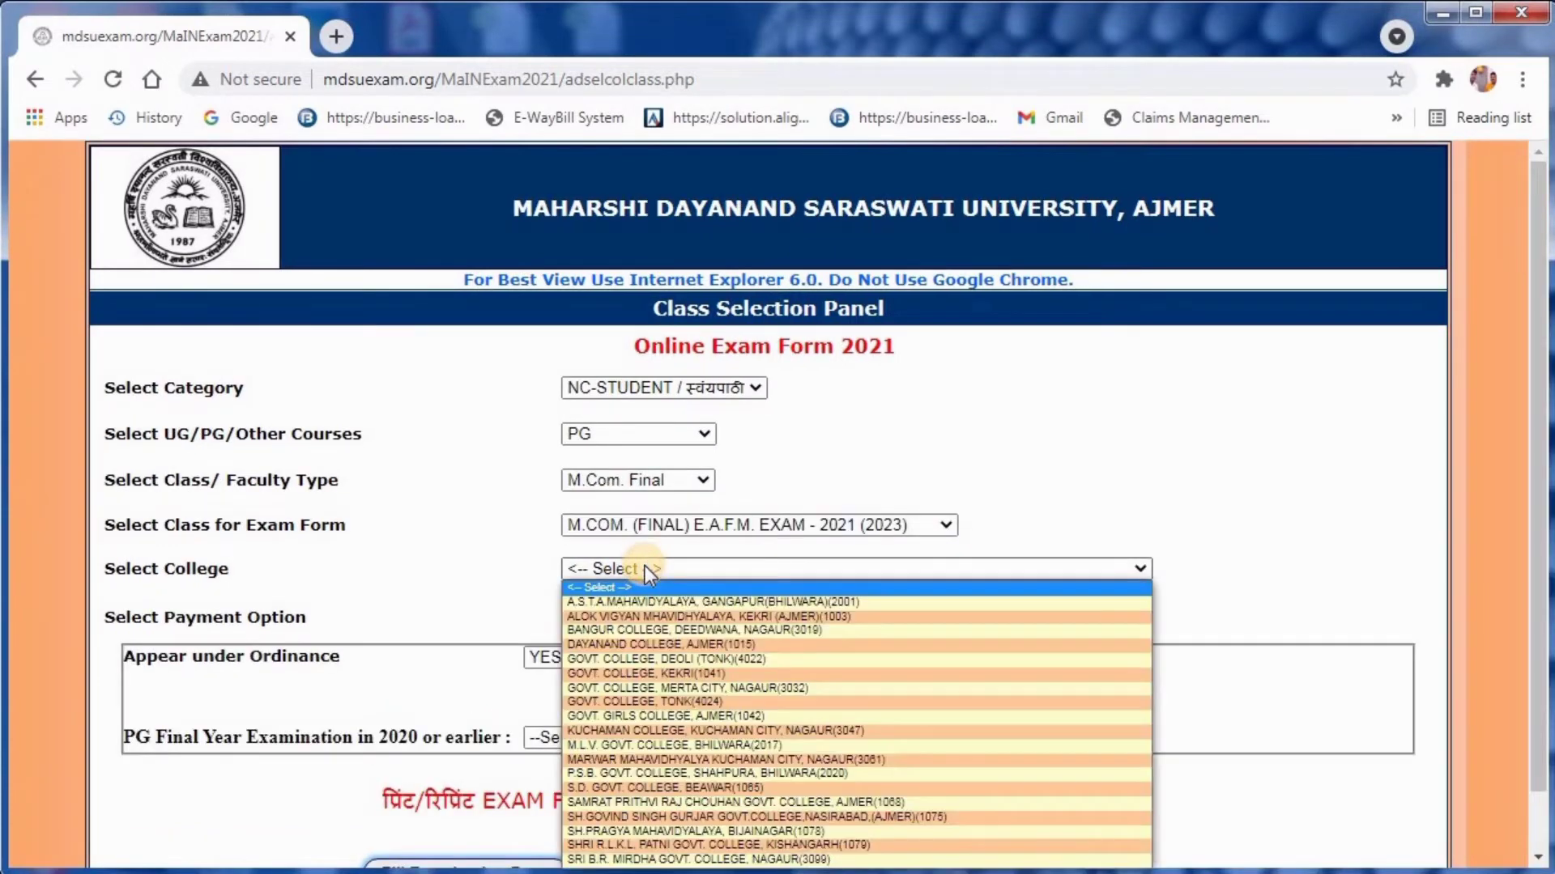
{"action": "key", "text": "k"}
{"action": "key", "text": "Return"}
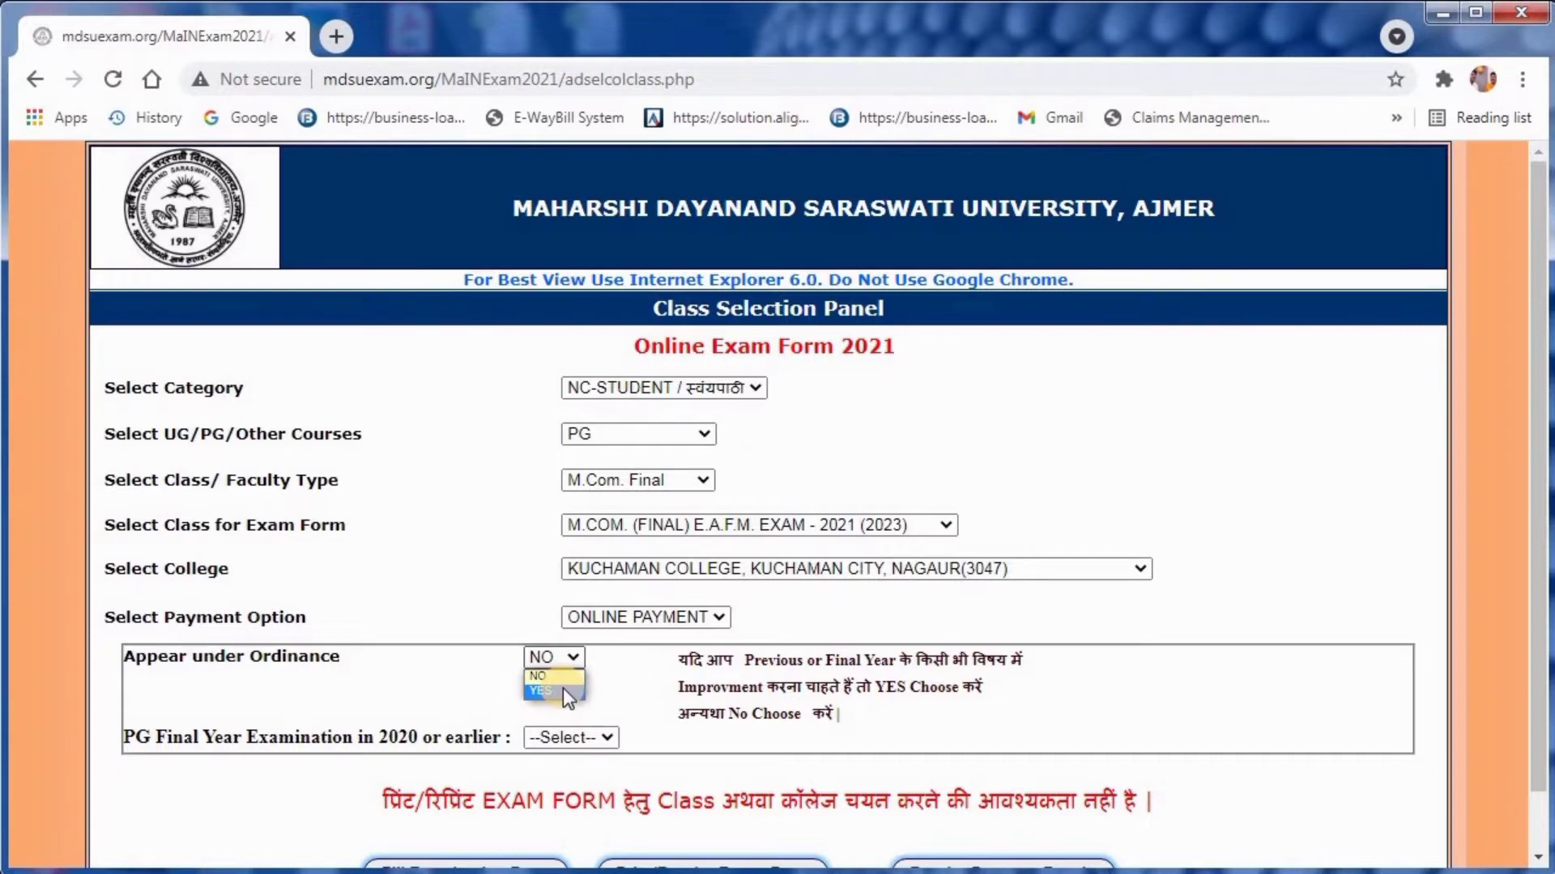
Step: Set Appear under Ordinance to YES, PG Final Year Examination in 2020 or earlier to Yes, and the PG Final Year Examination result to PASS
{"action": "left_click", "coordinate": [573, 737]}
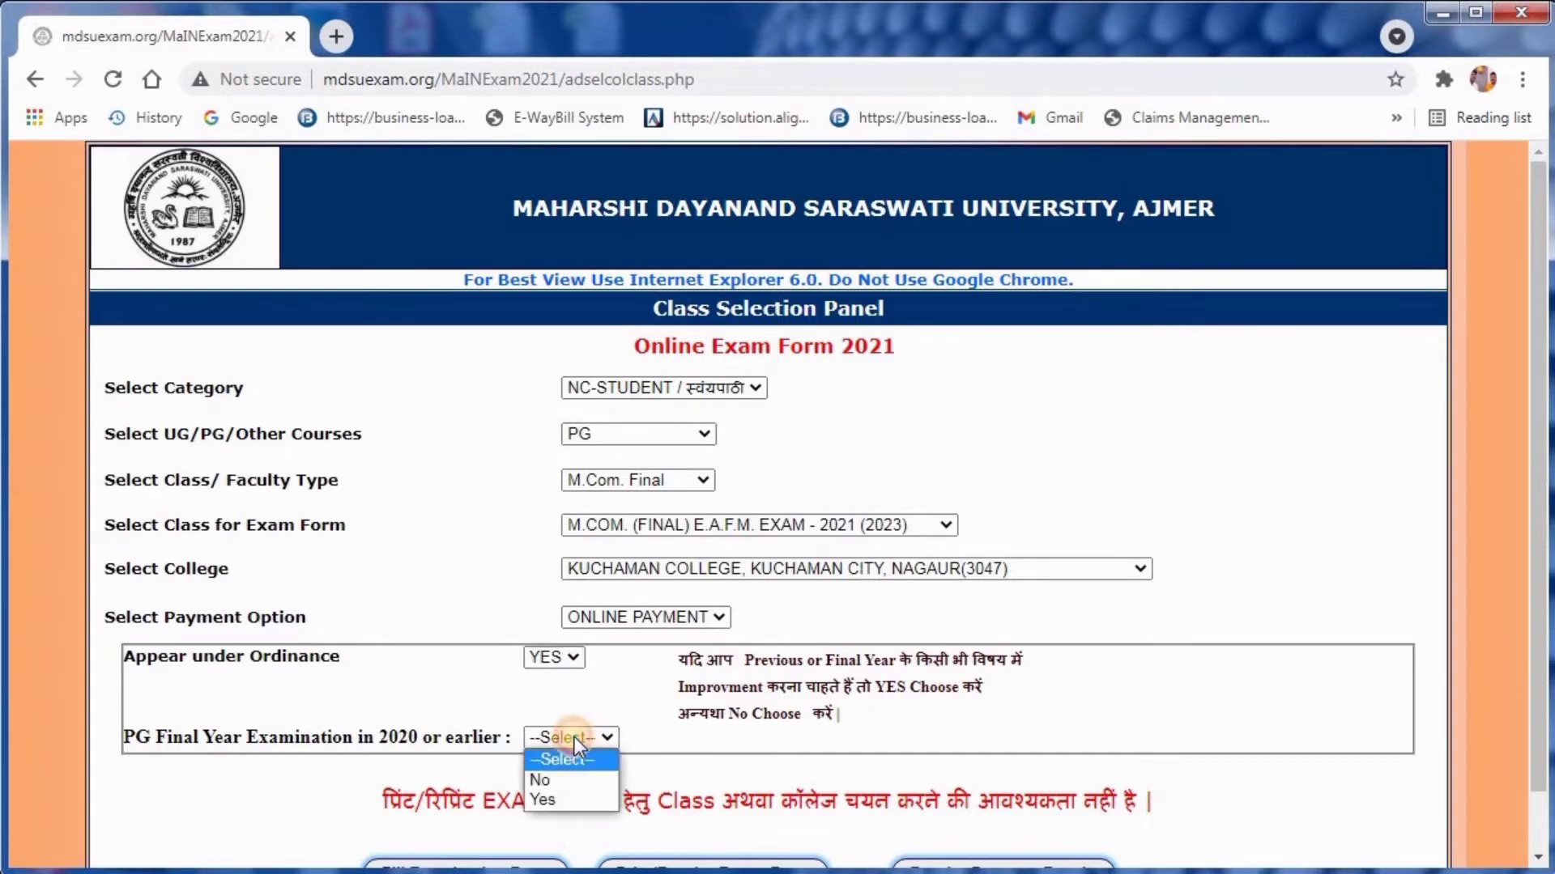
{"action": "left_click", "coordinate": [567, 799]}
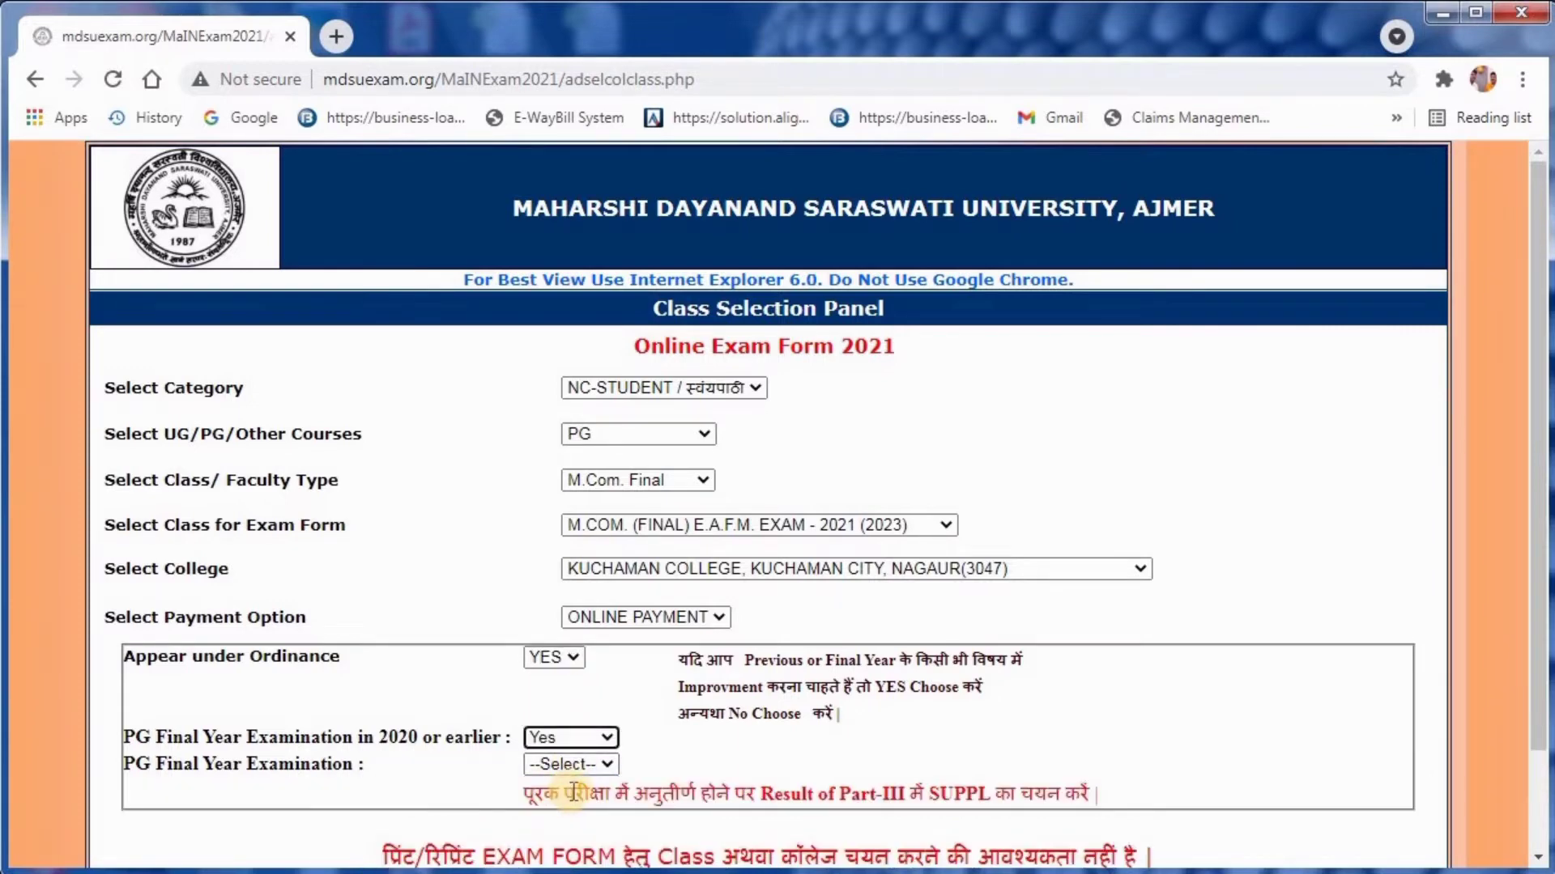
{"action": "left_click", "coordinate": [613, 761]}
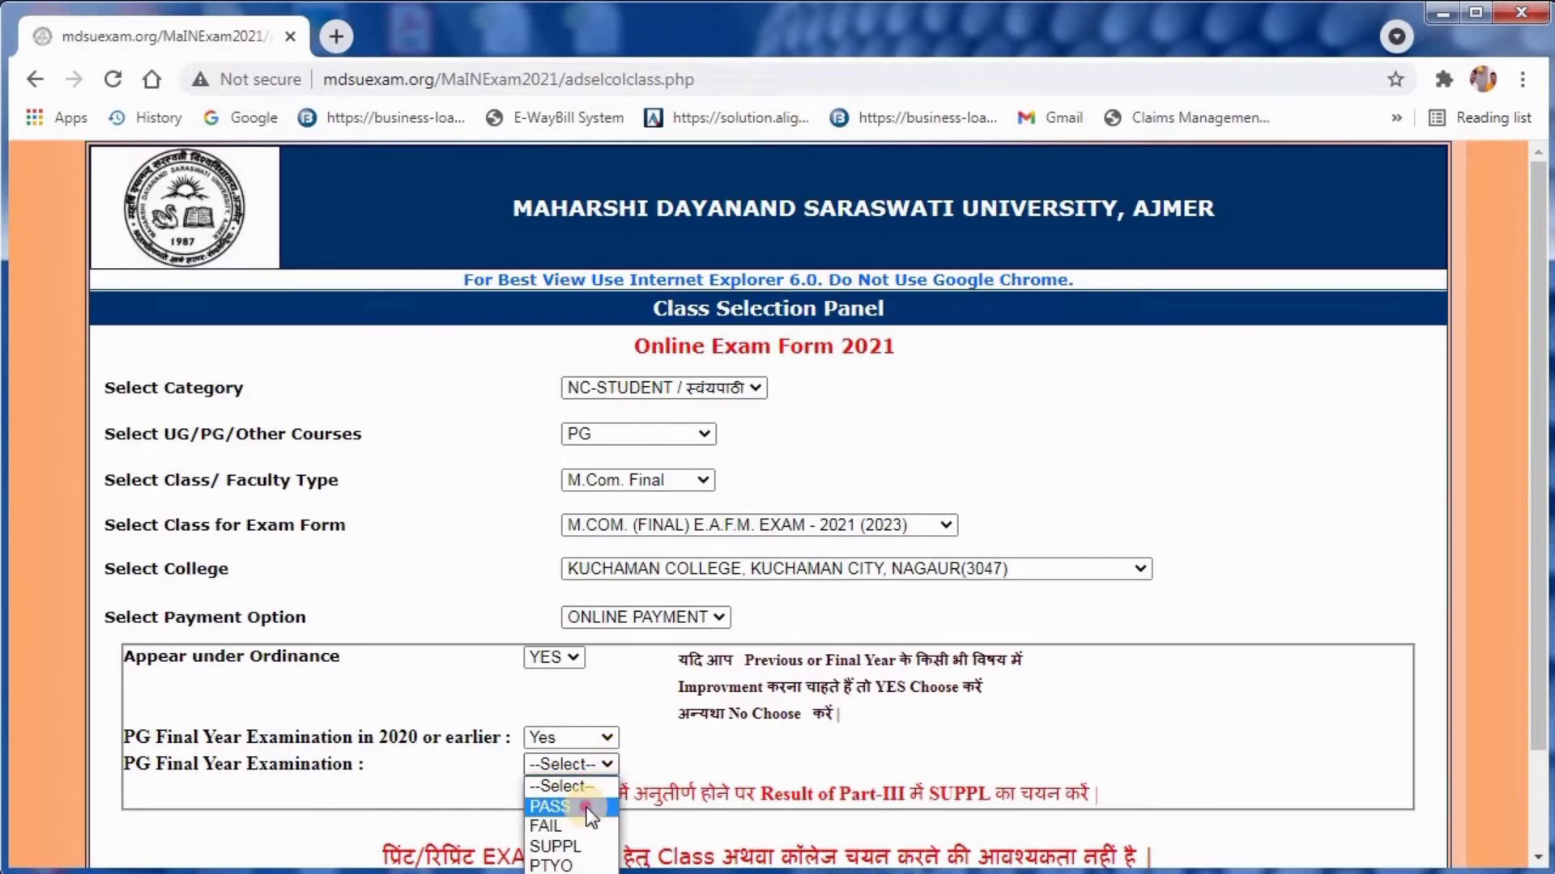
{"action": "left_click", "coordinate": [590, 808]}
{"action": "left_click", "coordinate": [667, 769]}
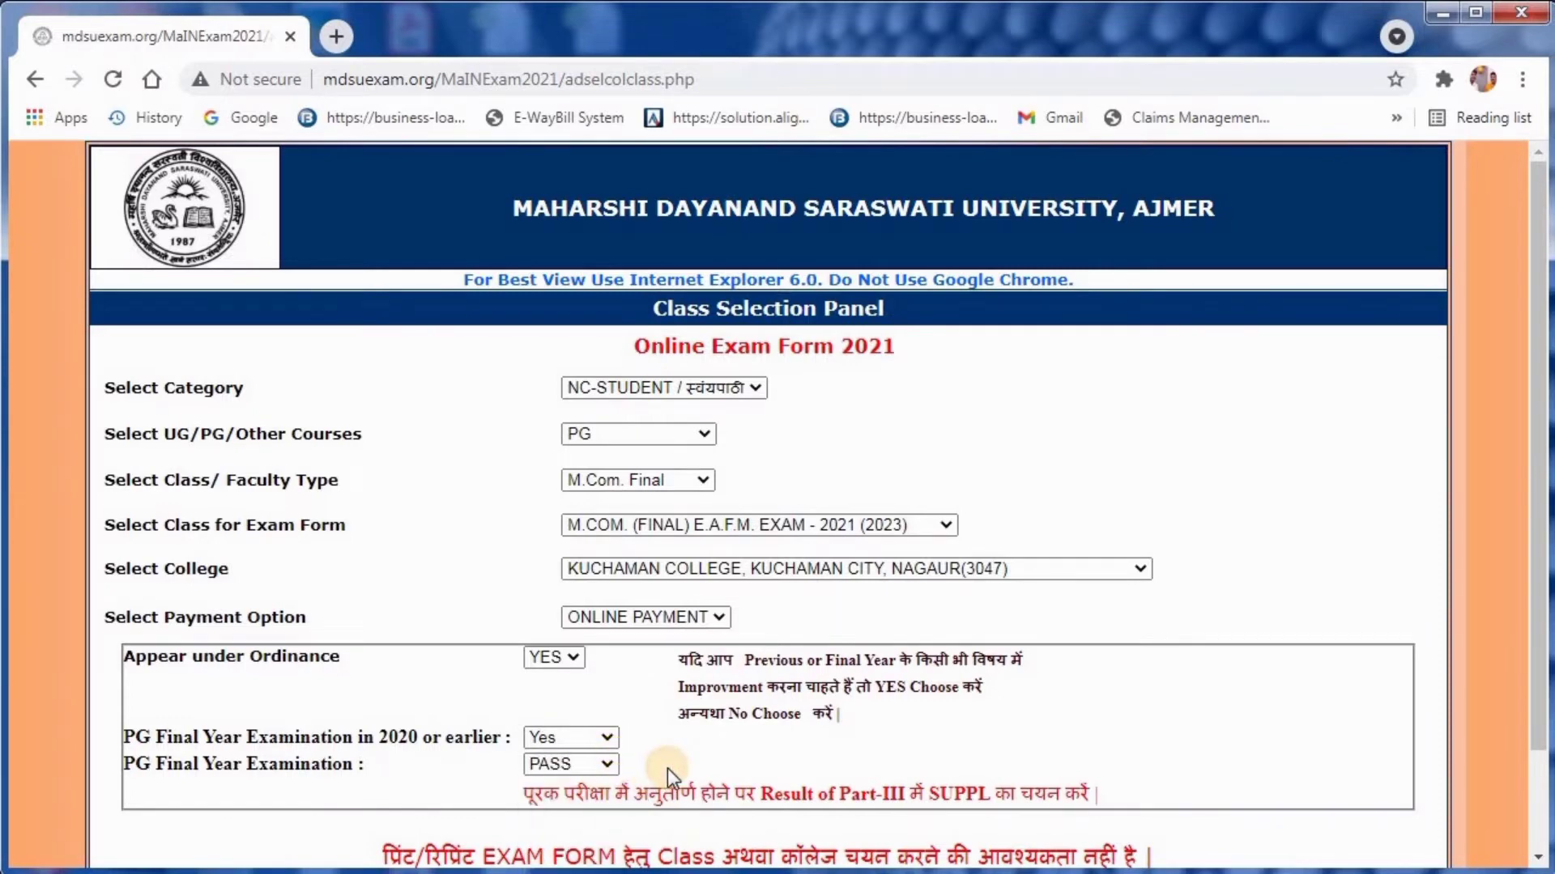
Step: Proceed to fill the examination form and enter the student's main exam roll number
{"action": "scroll", "coordinate": [667, 769], "scroll_direction": "down", "scroll_amount": 2}
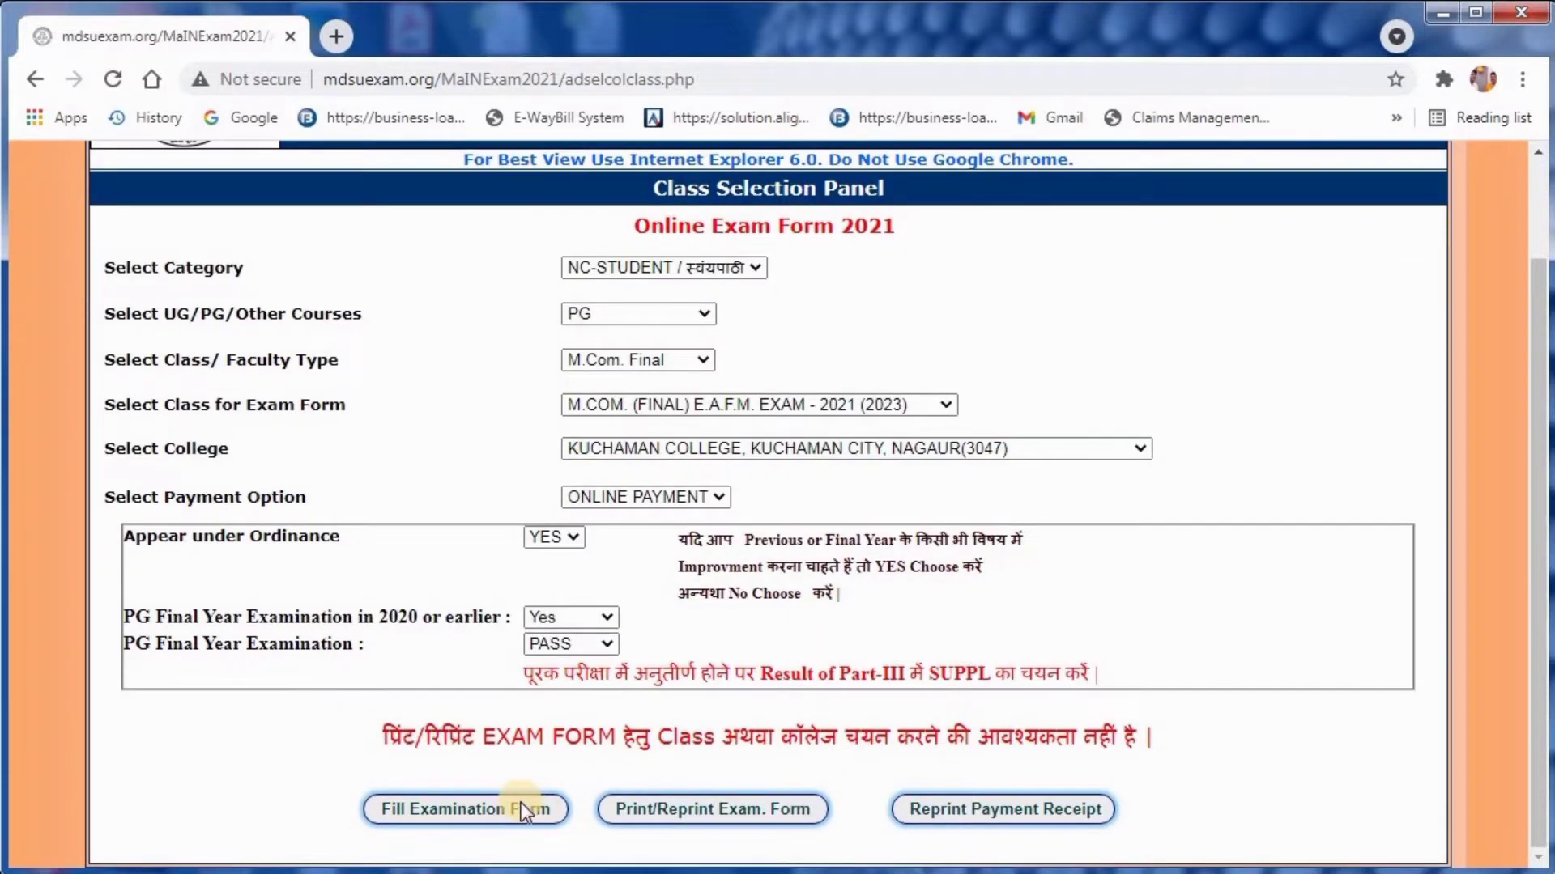
{"action": "left_click", "coordinate": [522, 803]}
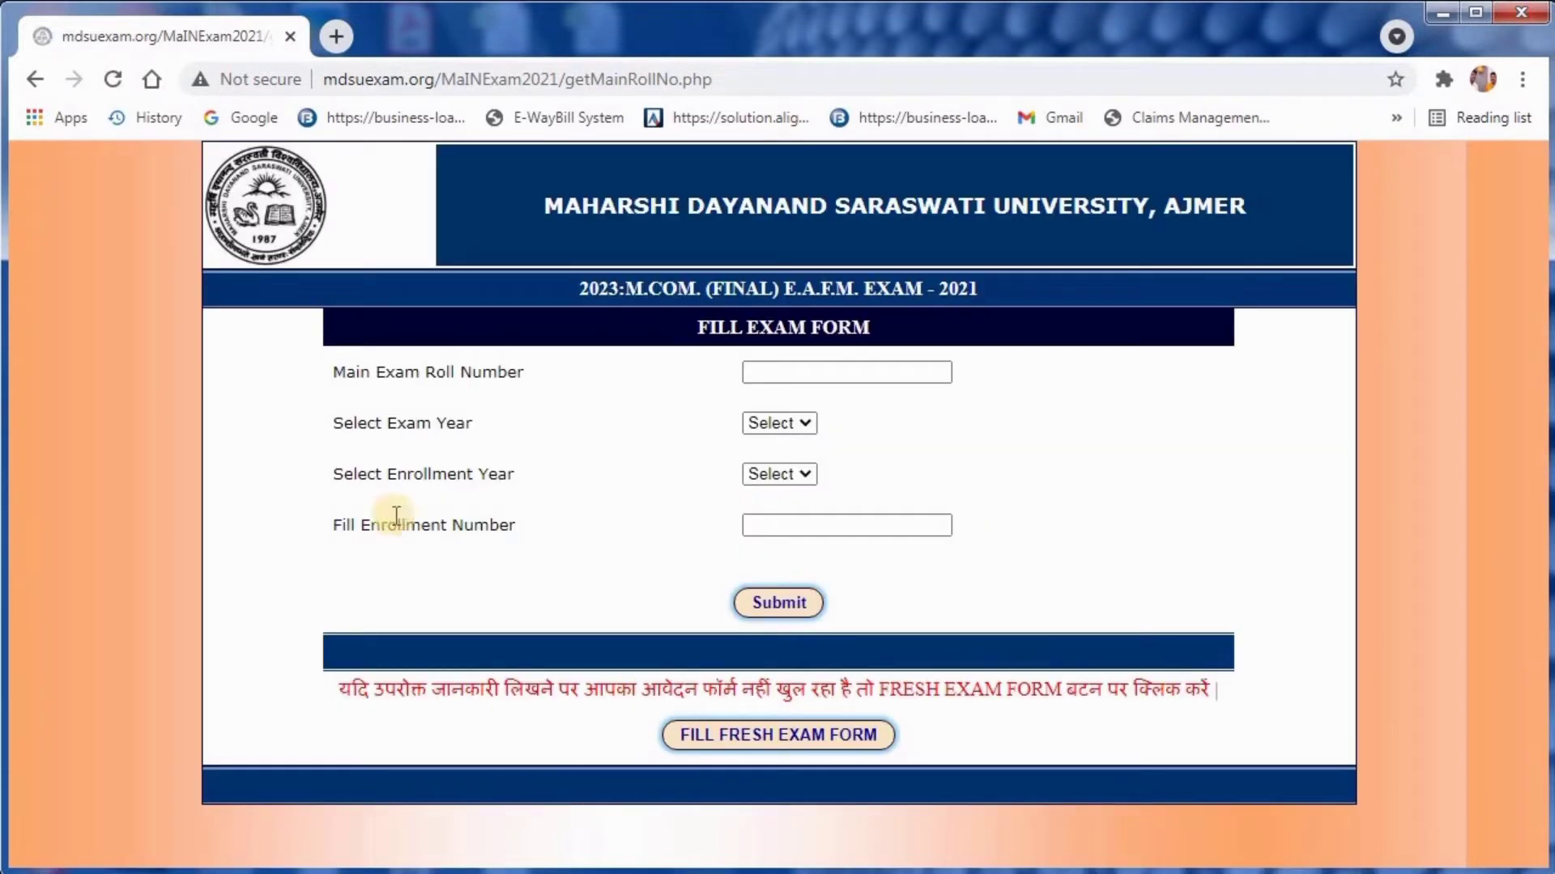
{"action": "left_click_drag", "start_coordinate": [331, 371], "coordinate": [601, 381]}
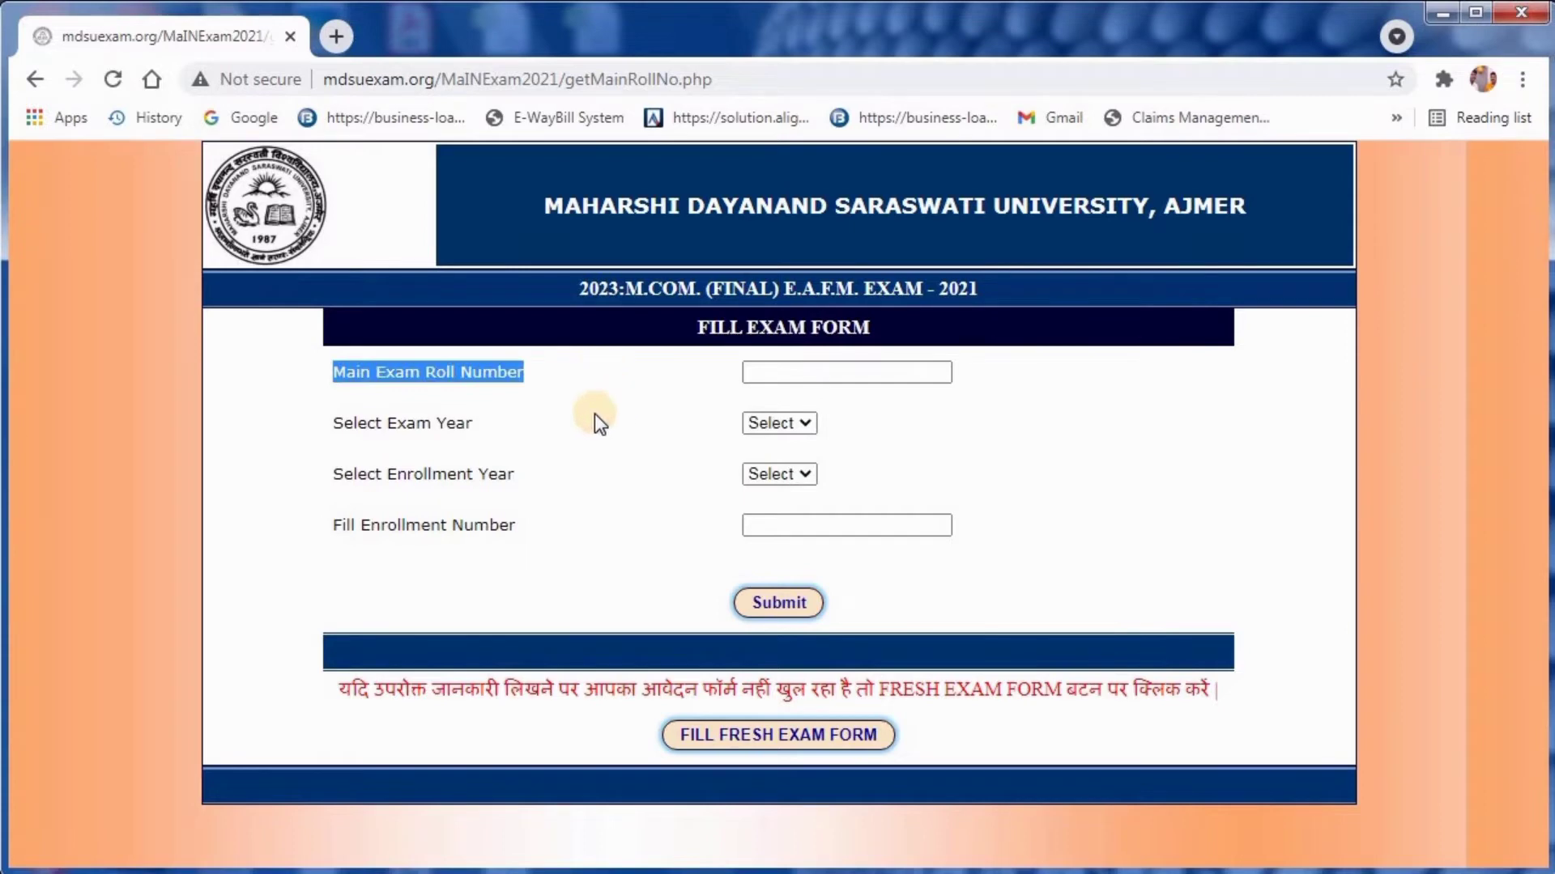
{"action": "left_click", "coordinate": [752, 373]}
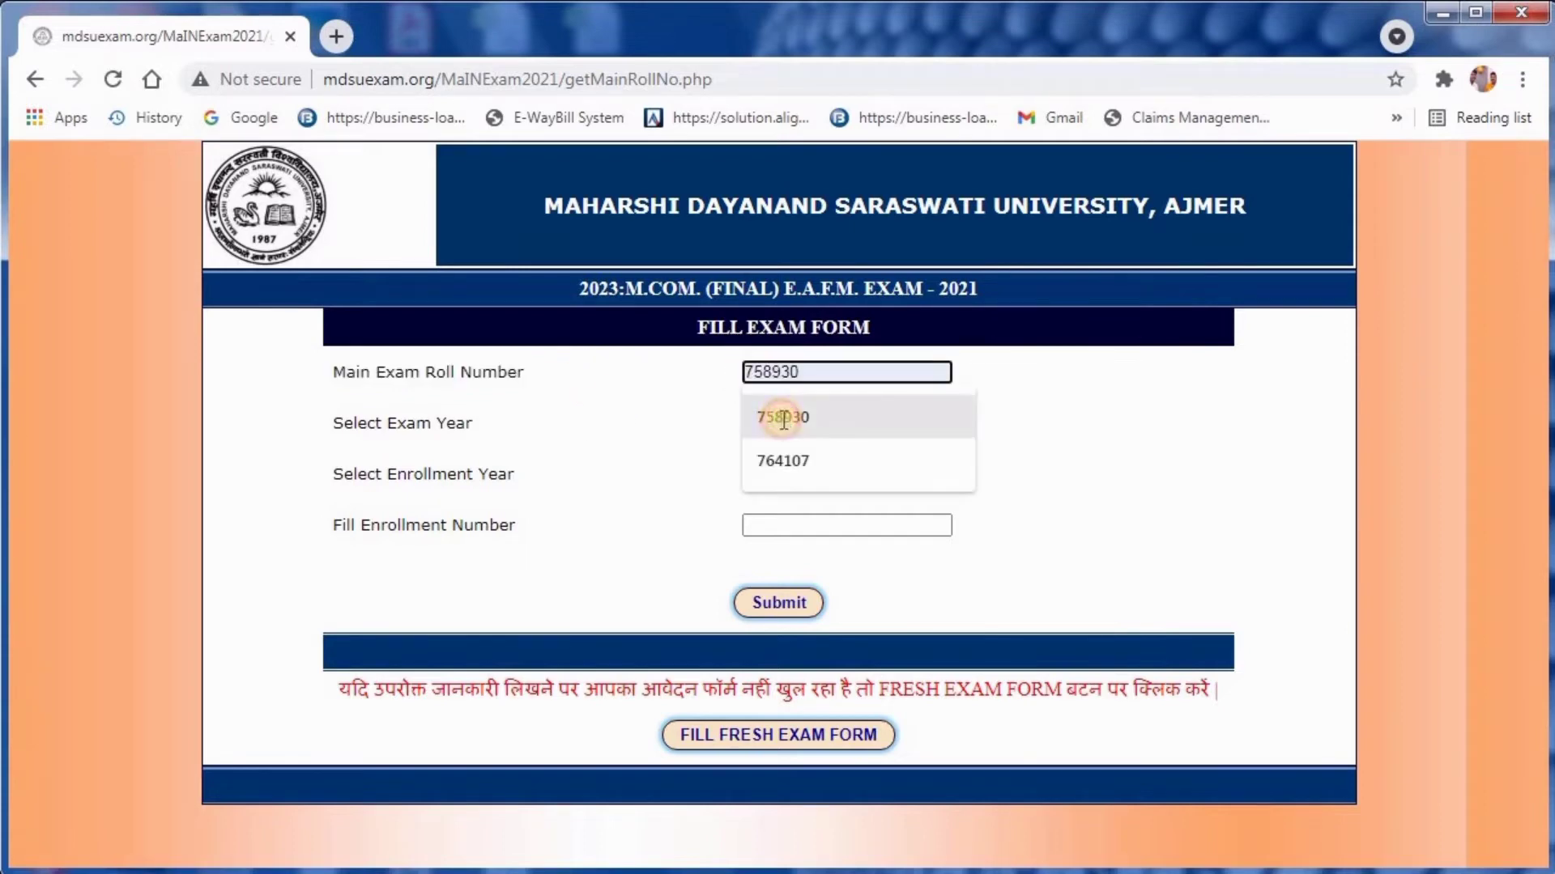
{"action": "left_click", "coordinate": [782, 418]}
Step: Complete the main exam roll number, exam year, enrollment year and enrollment number, and submit them to open the examination form
{"action": "left_click", "coordinate": [780, 422]}
{"action": "left_click", "coordinate": [779, 466]}
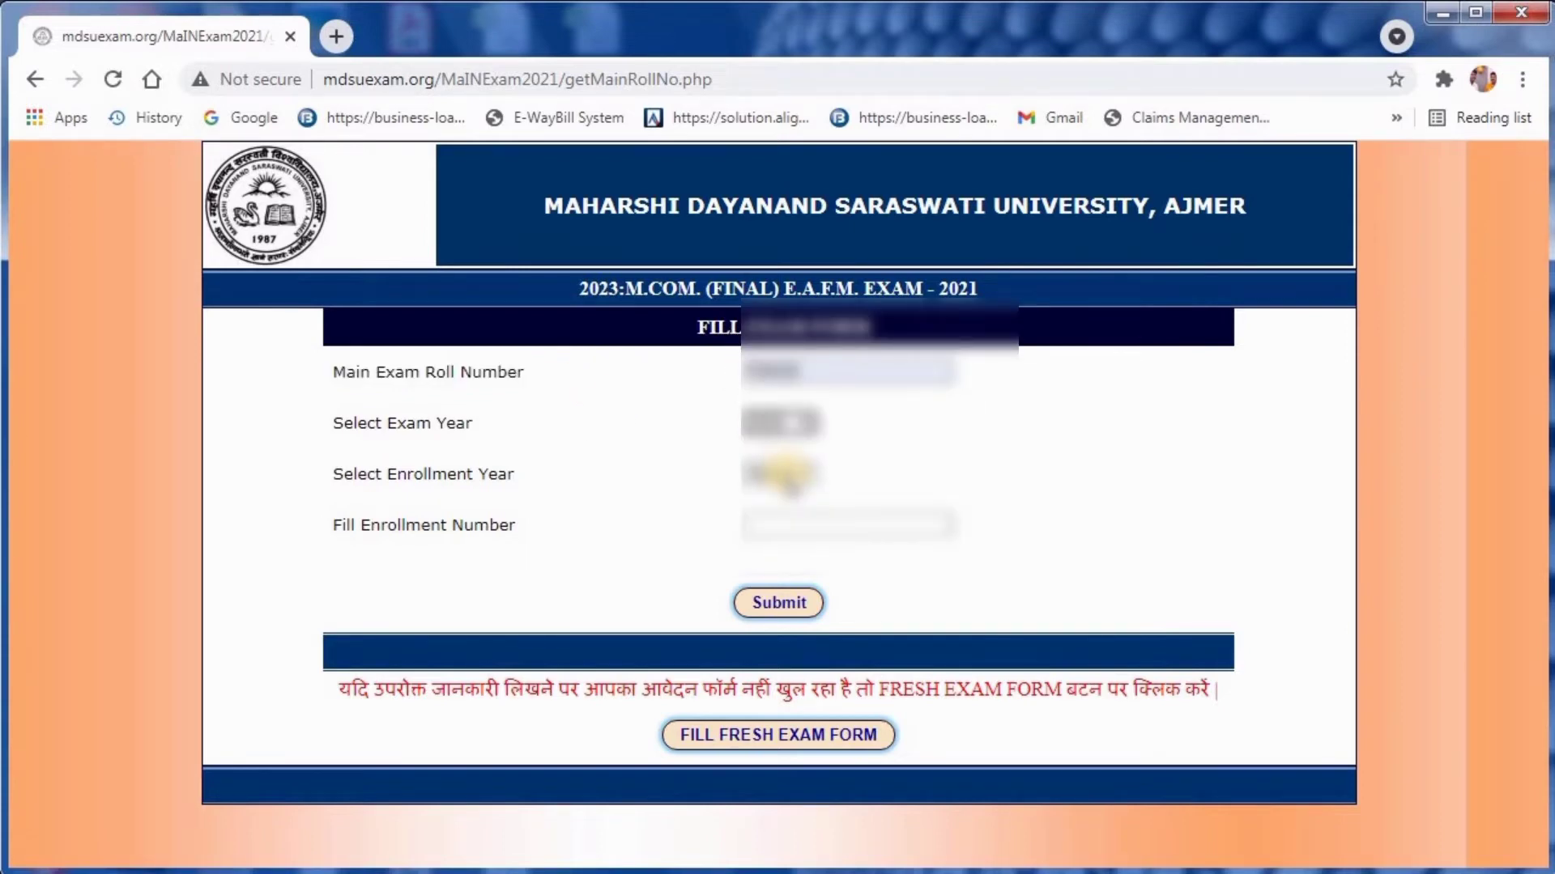
{"action": "left_click", "coordinate": [781, 476]}
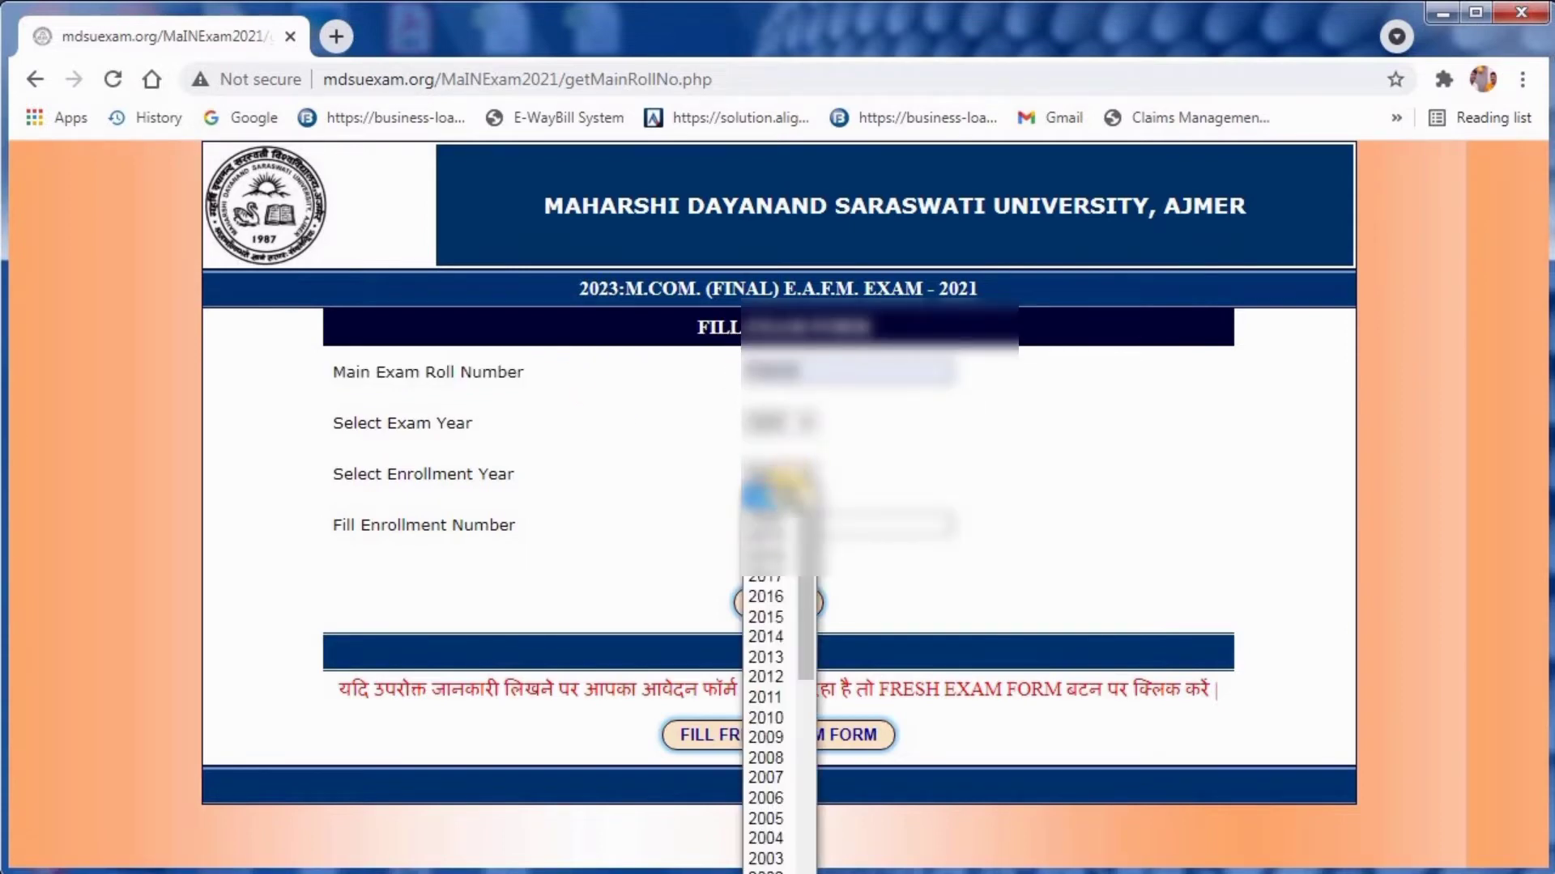
{"action": "left_click", "coordinate": [779, 640]}
{"action": "left_click", "coordinate": [798, 524]}
{"action": "left_click", "coordinate": [797, 585]}
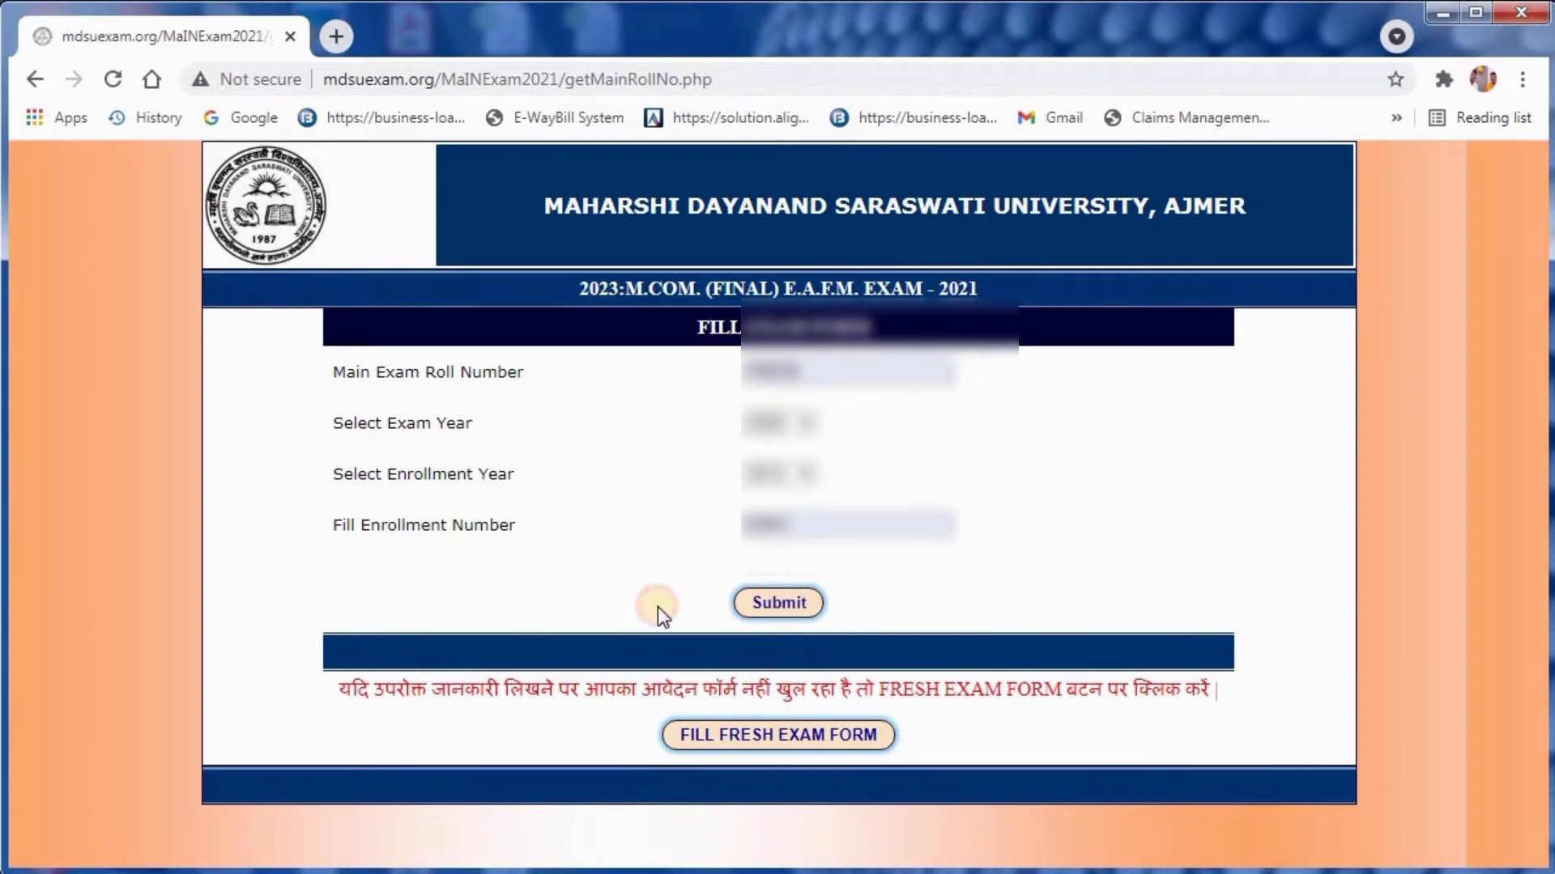
{"action": "left_click_drag", "start_coordinate": [339, 688], "coordinate": [1232, 706]}
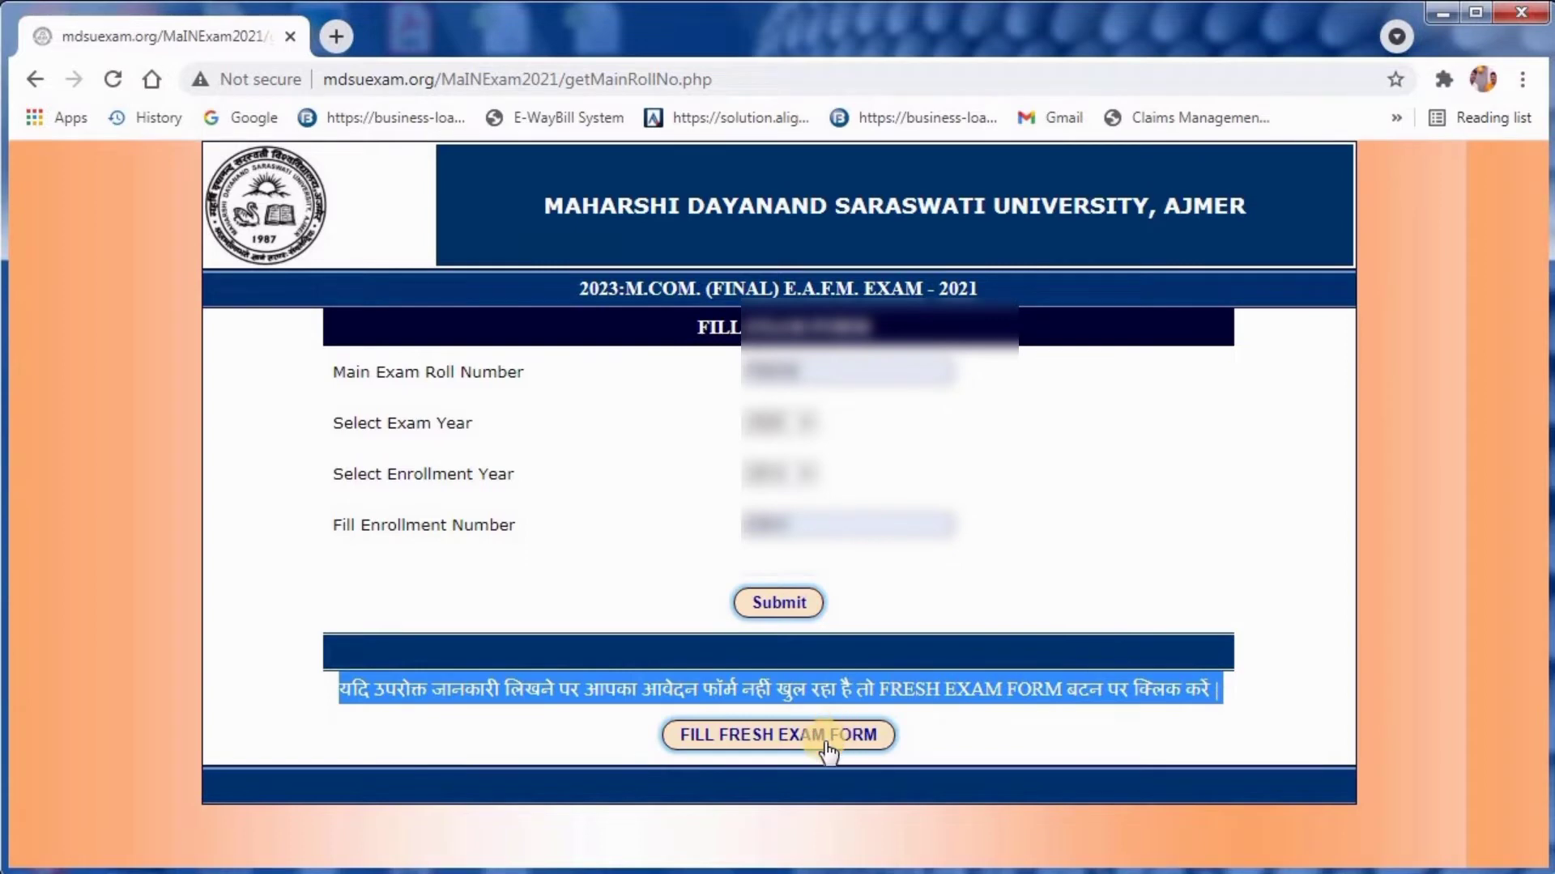
{"action": "left_click", "coordinate": [770, 604]}
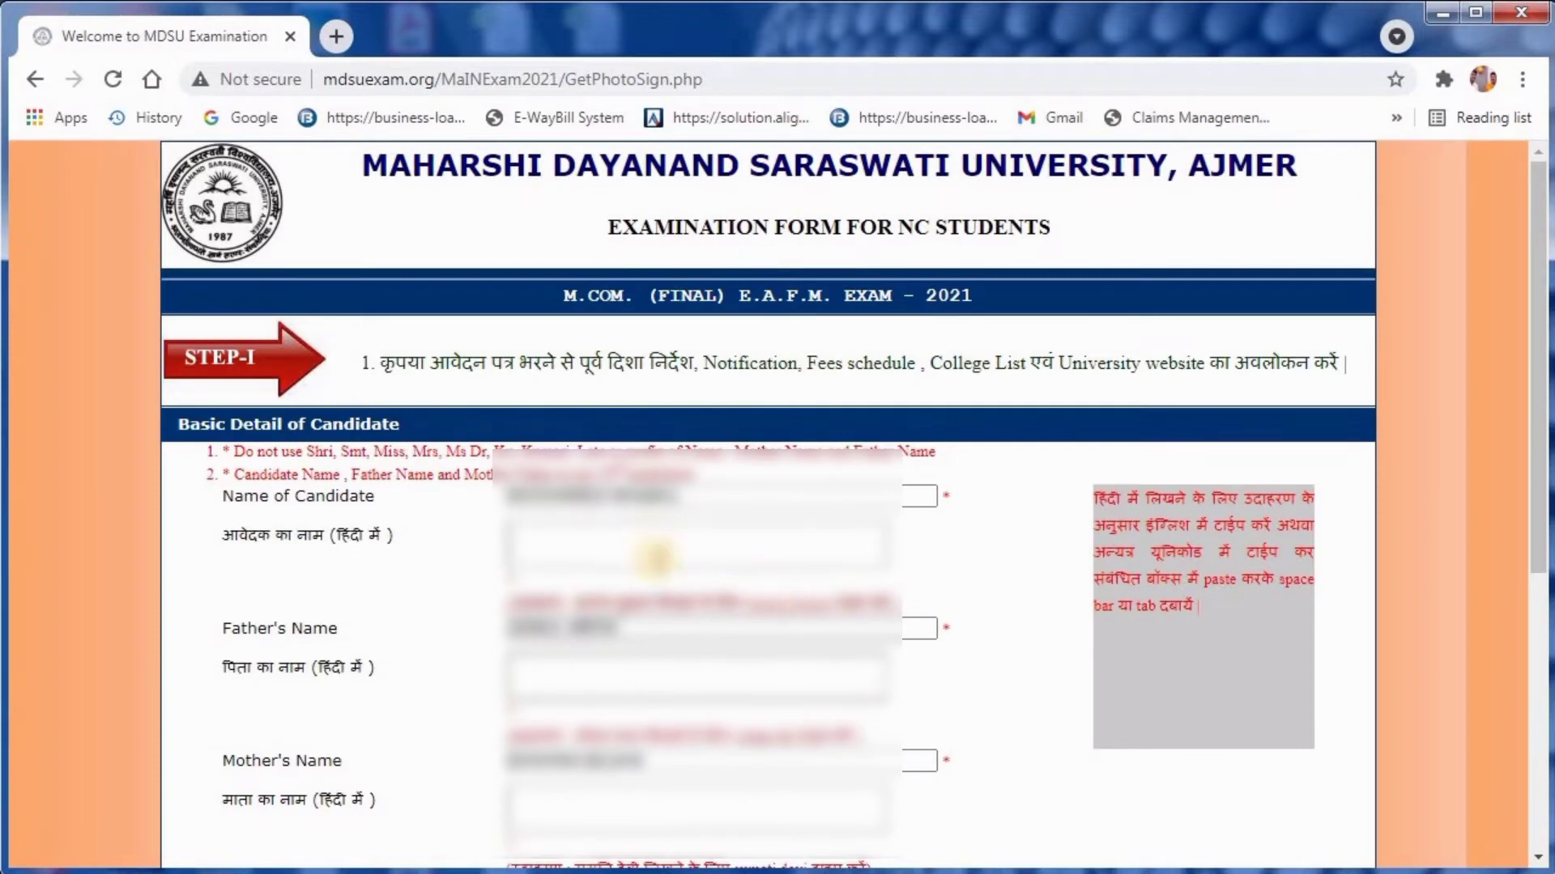
Step: Fill in the Hindi names of the candidate, the father and the mother in the basic details
{"action": "left_click", "coordinate": [671, 547]}
{"action": "left_click", "coordinate": [648, 603]}
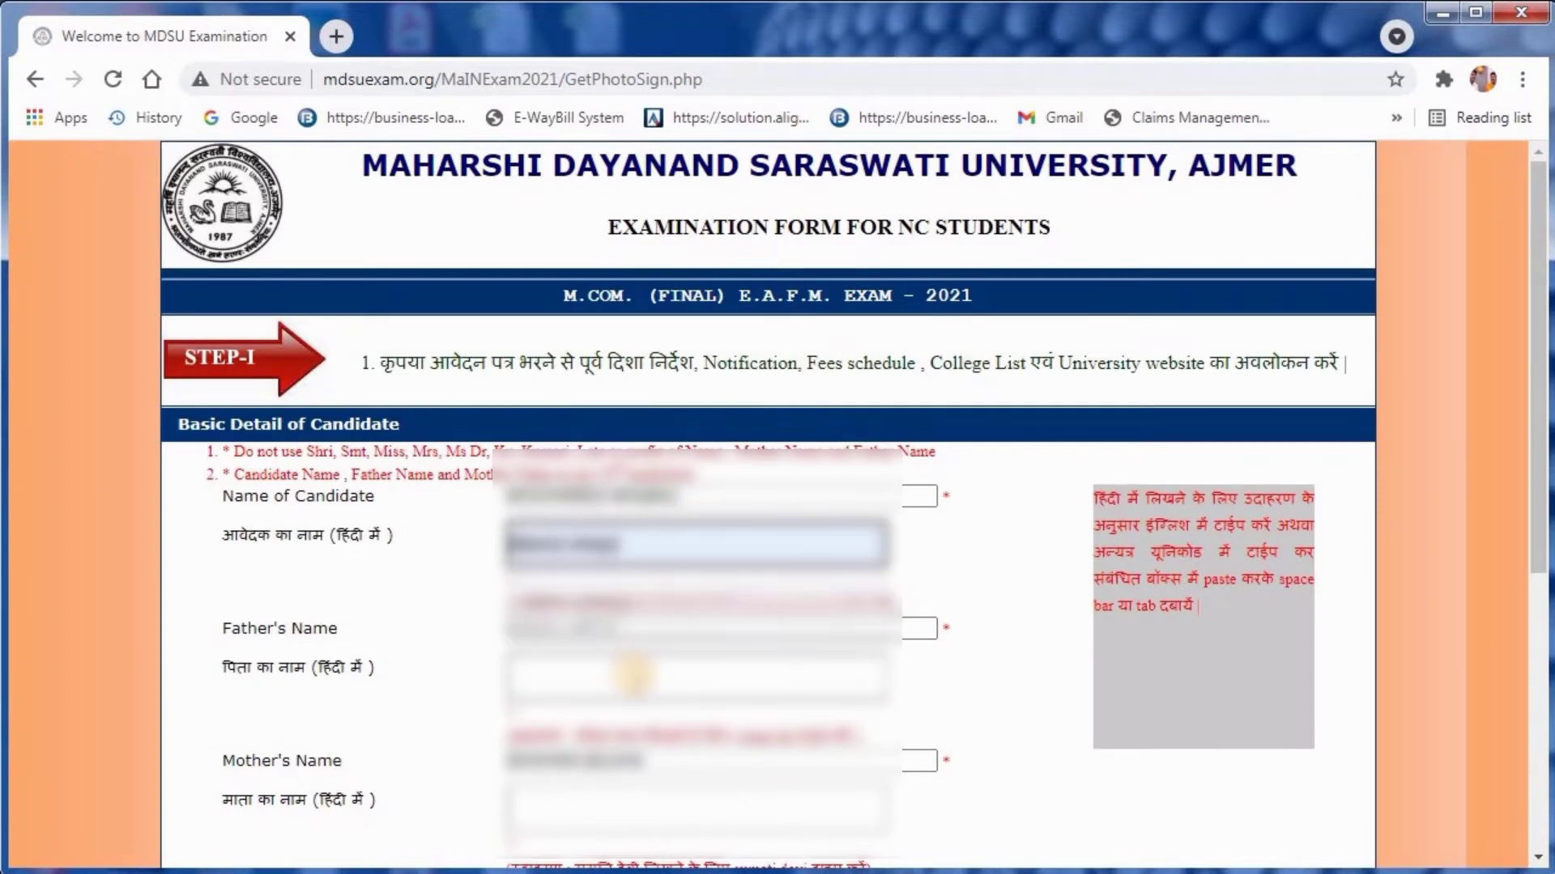
{"action": "left_click", "coordinate": [639, 678]}
{"action": "left_click", "coordinate": [633, 741]}
{"action": "left_click", "coordinate": [619, 802]}
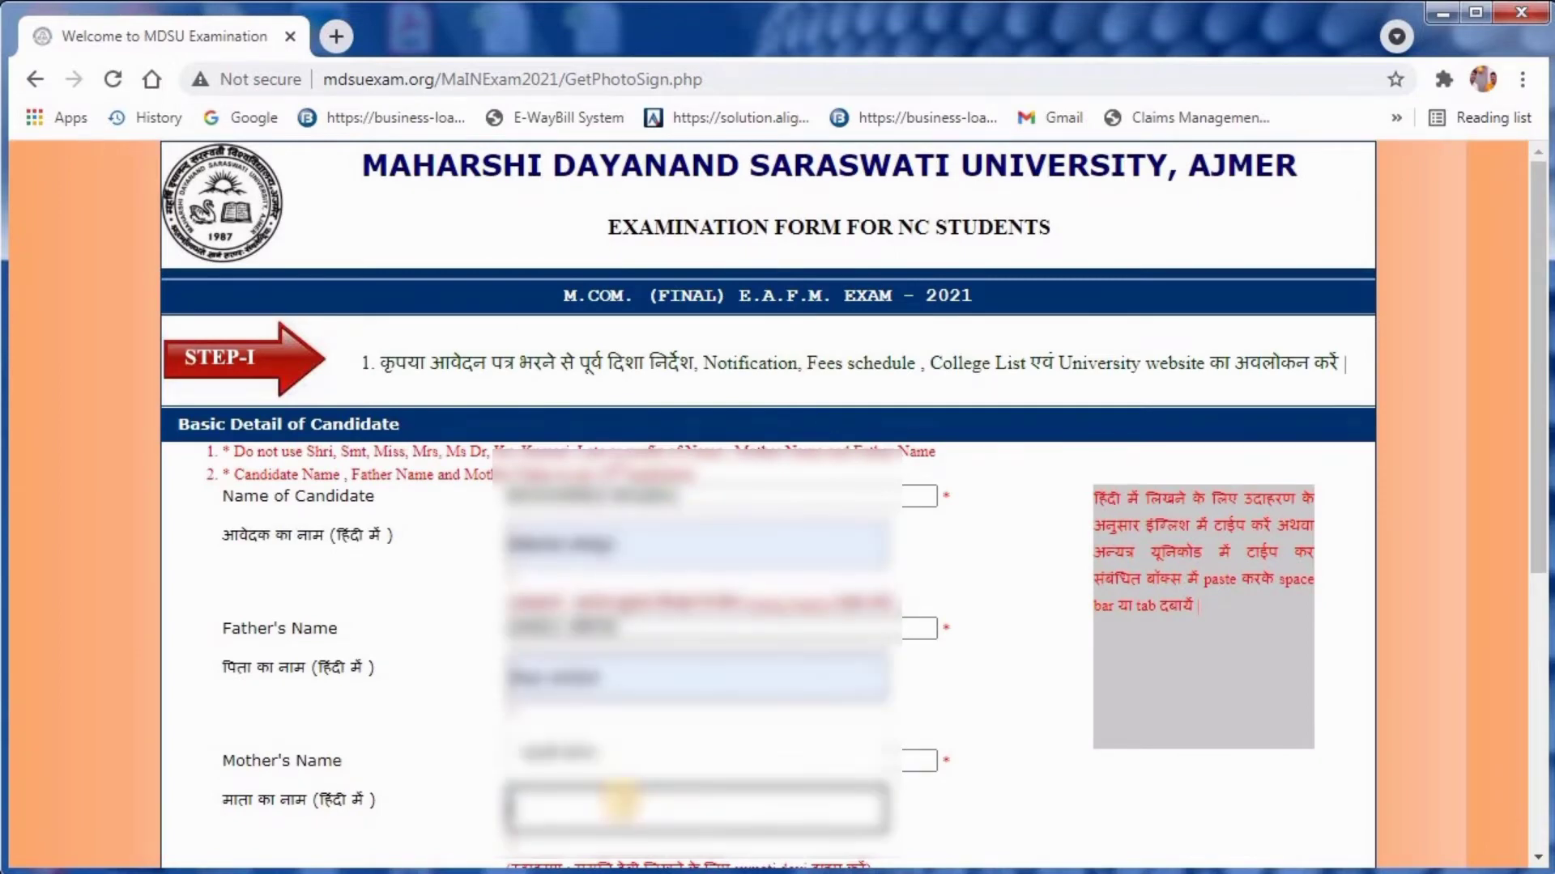
{"action": "left_click", "coordinate": [625, 751]}
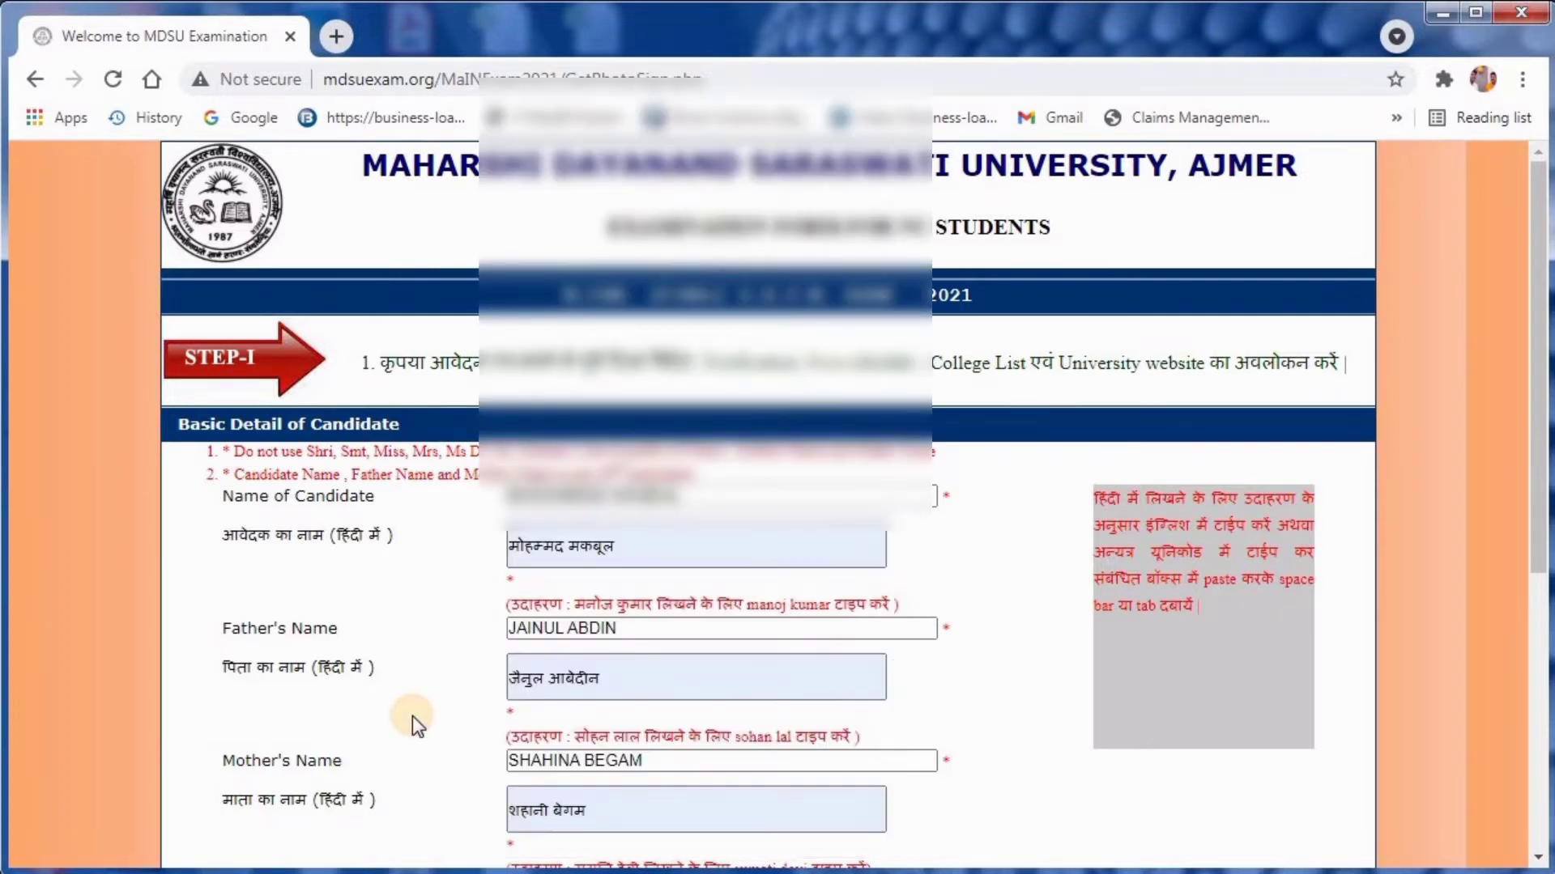
Step: Review the photo and signature requirements and upload PHOTO.jpg as the candidate's passport-size photograph
{"action": "scroll", "coordinate": [411, 716], "scroll_direction": "down", "scroll_amount": 6}
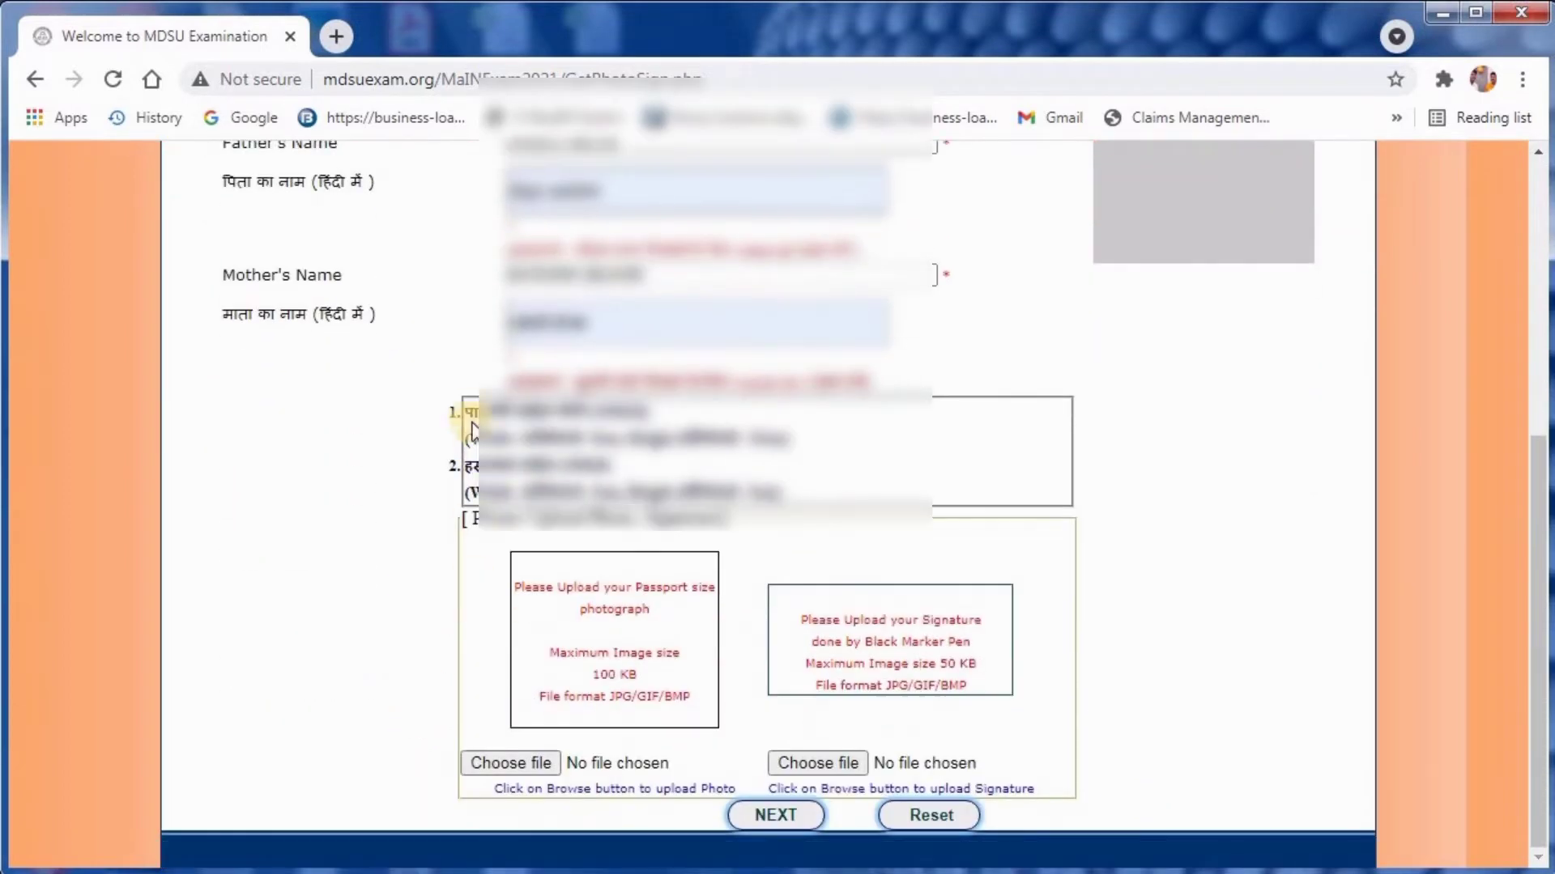
{"action": "left_click_drag", "start_coordinate": [462, 409], "coordinate": [788, 541]}
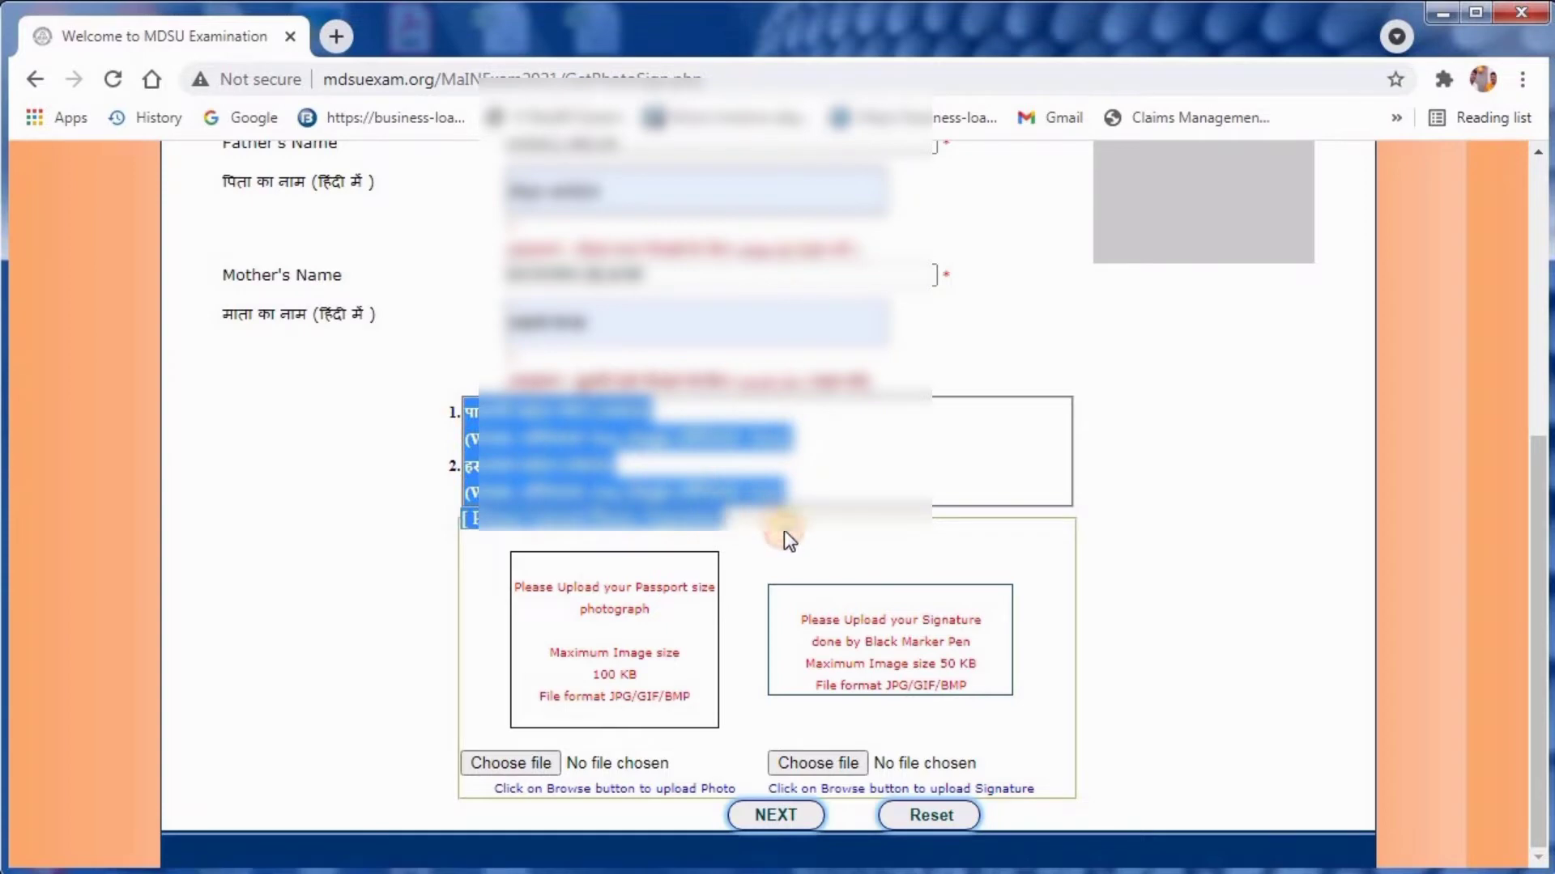
{"action": "left_click", "coordinate": [752, 535]}
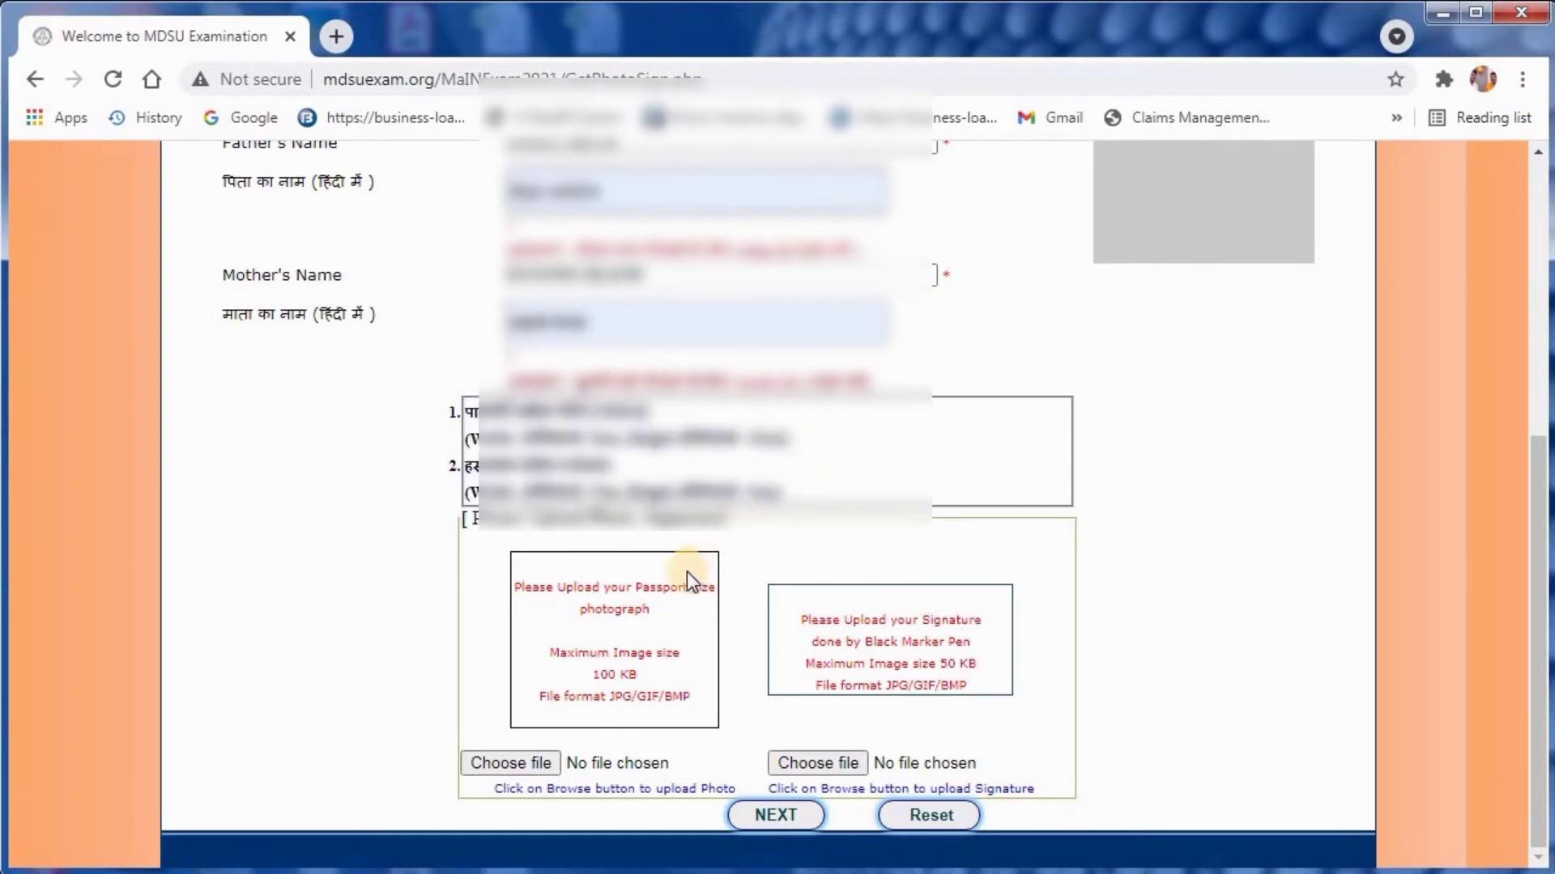
{"action": "left_click", "coordinate": [539, 763]}
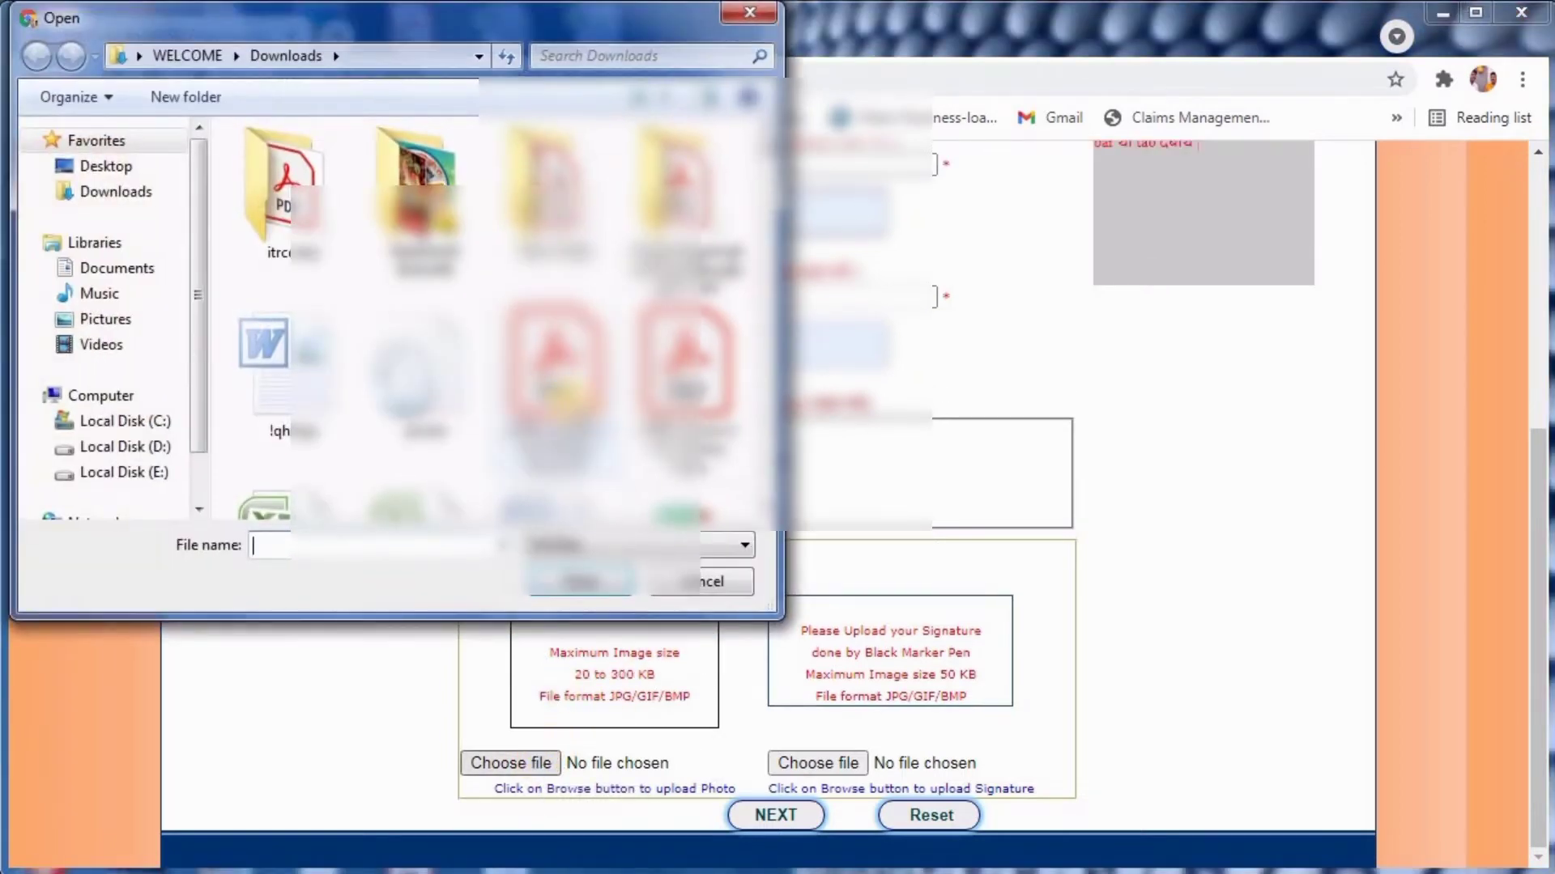
{"action": "scroll", "coordinate": [486, 324], "scroll_direction": "down", "scroll_amount": 3}
{"action": "left_click", "coordinate": [423, 425]}
{"action": "left_click", "coordinate": [594, 580]}
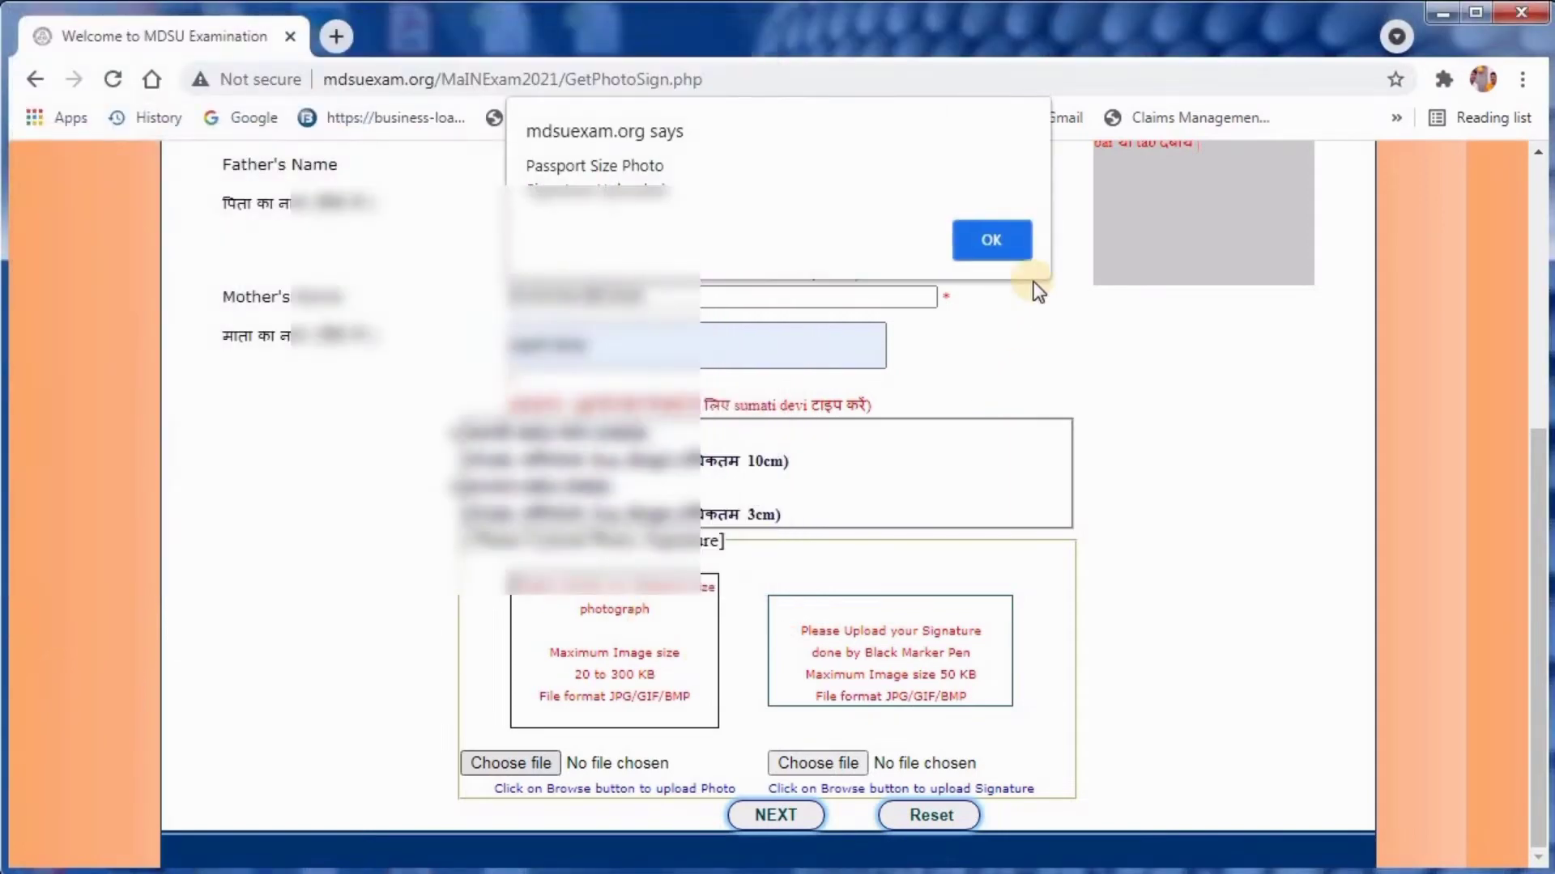
{"action": "left_click", "coordinate": [992, 236]}
Step: Upload Untitled-1 copy (1).jpg as the candidate's signature and proceed to the second stage of the form
{"action": "left_click", "coordinate": [814, 763]}
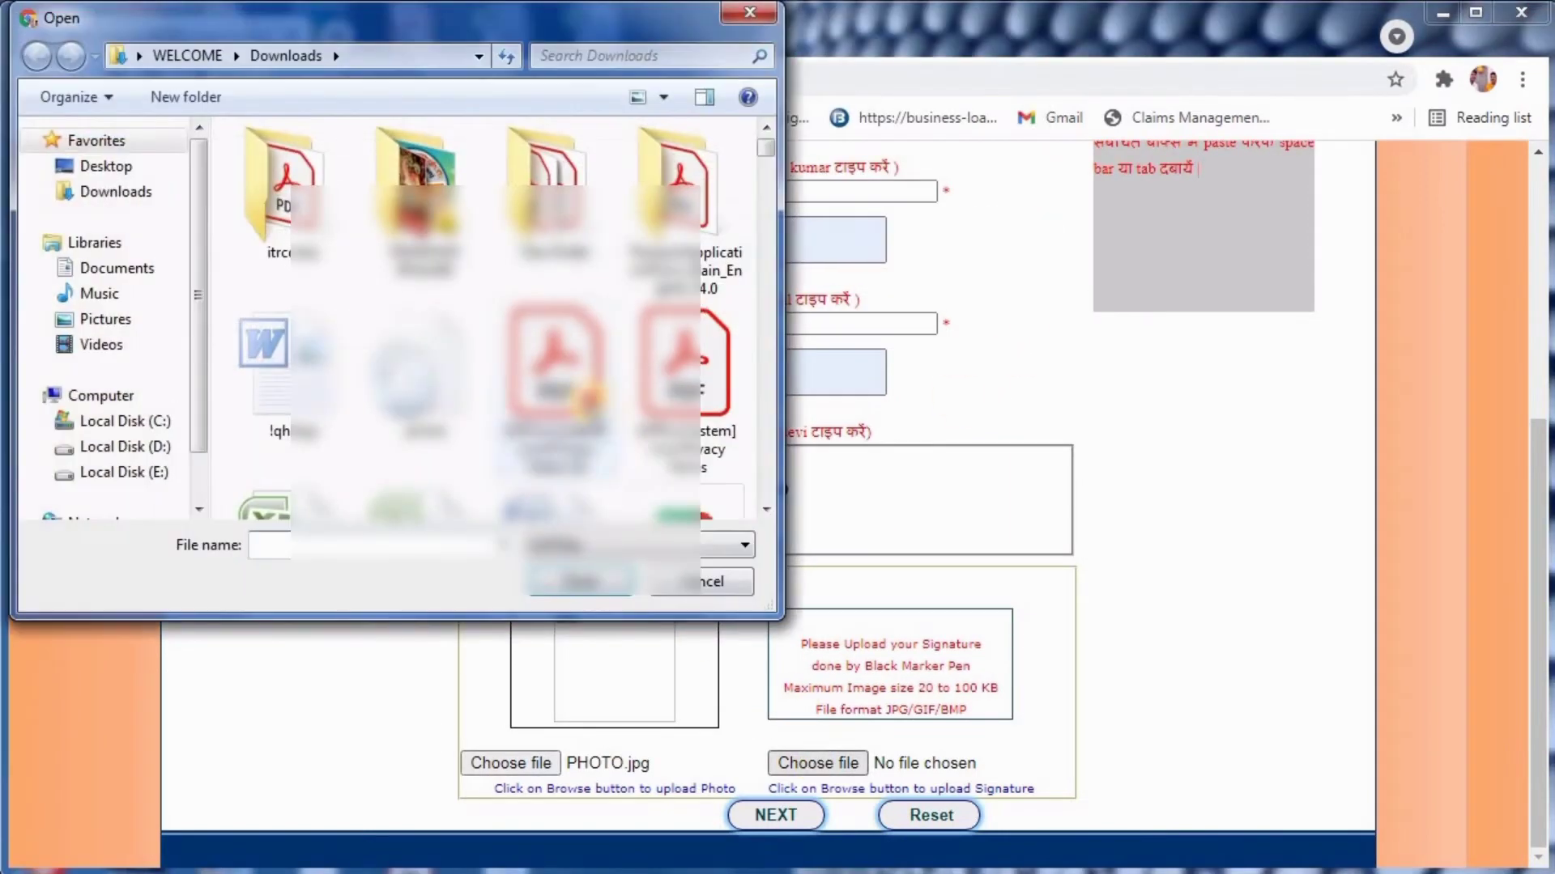
{"action": "scroll", "coordinate": [559, 373], "scroll_direction": "down", "scroll_amount": 3}
{"action": "left_click", "coordinate": [555, 203]}
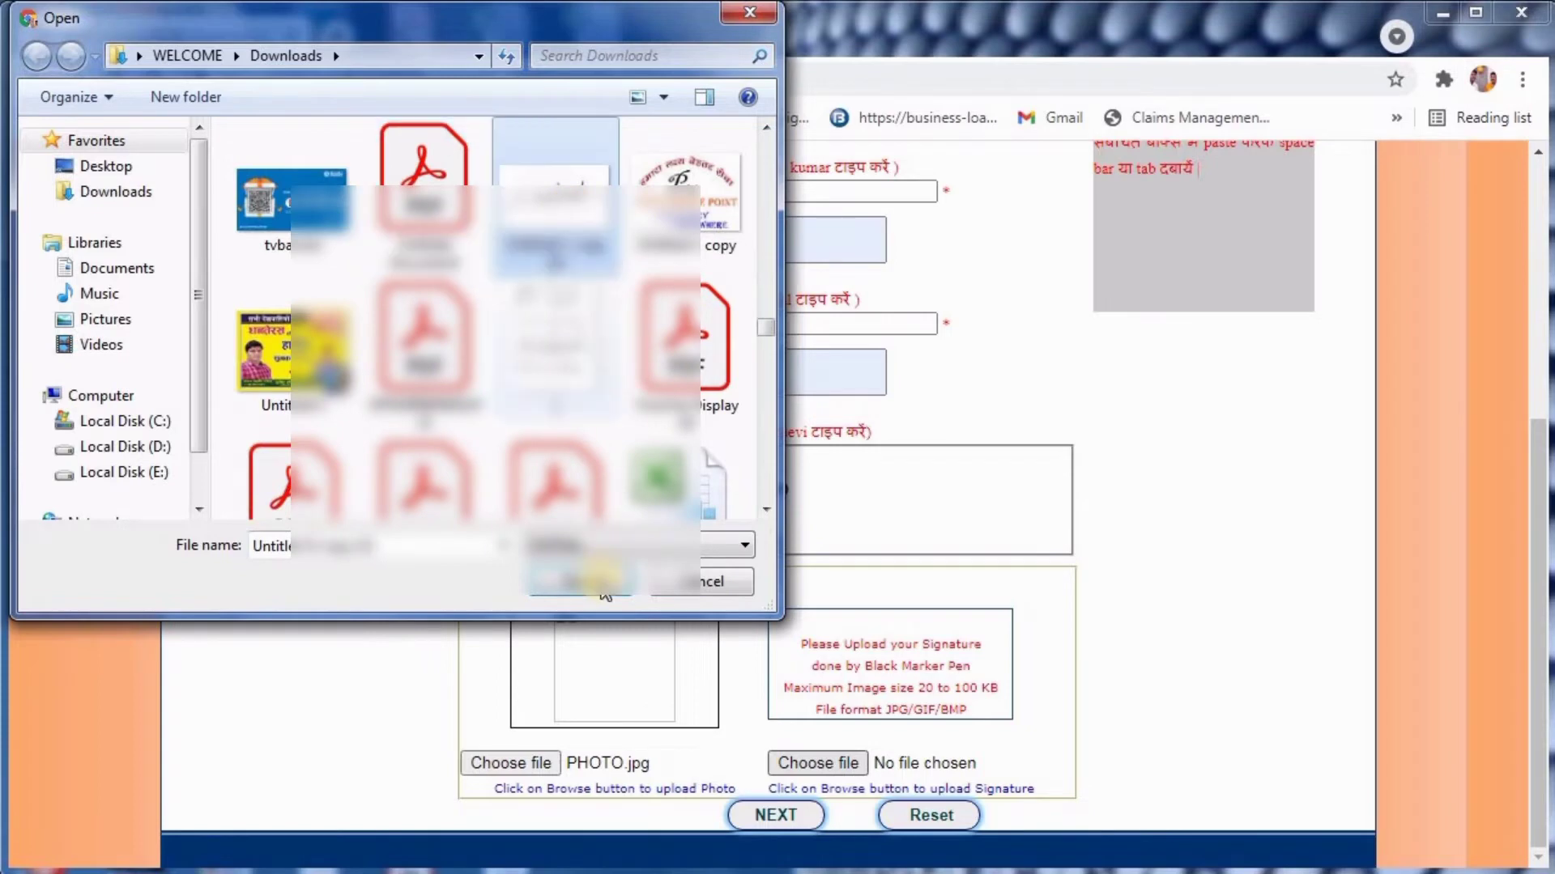
{"action": "left_click", "coordinate": [594, 580]}
{"action": "left_click", "coordinate": [966, 247]}
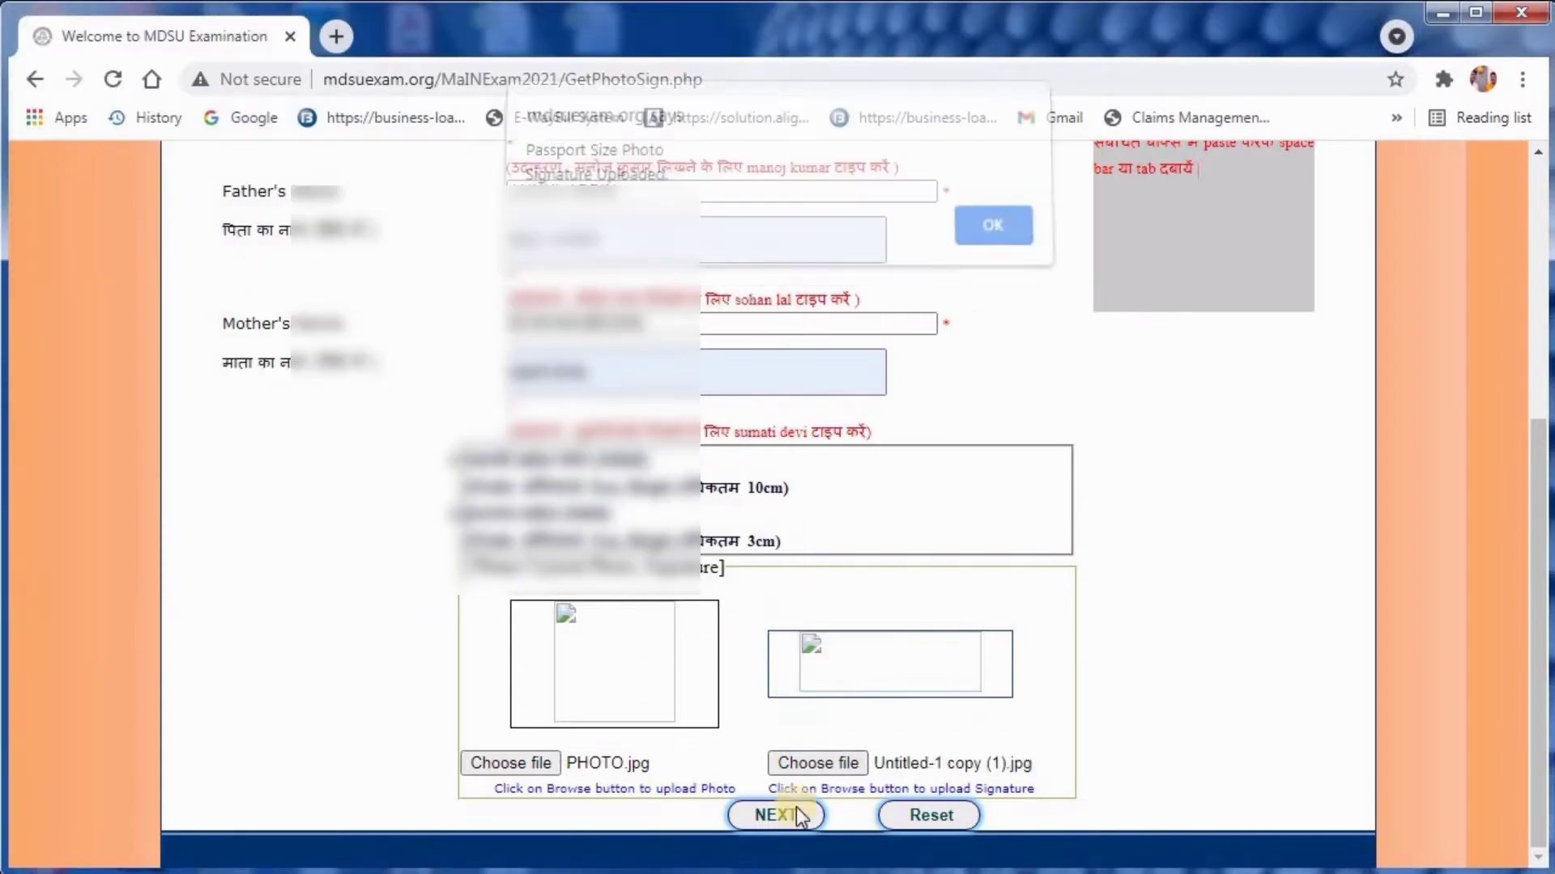
{"action": "left_click", "coordinate": [781, 814]}
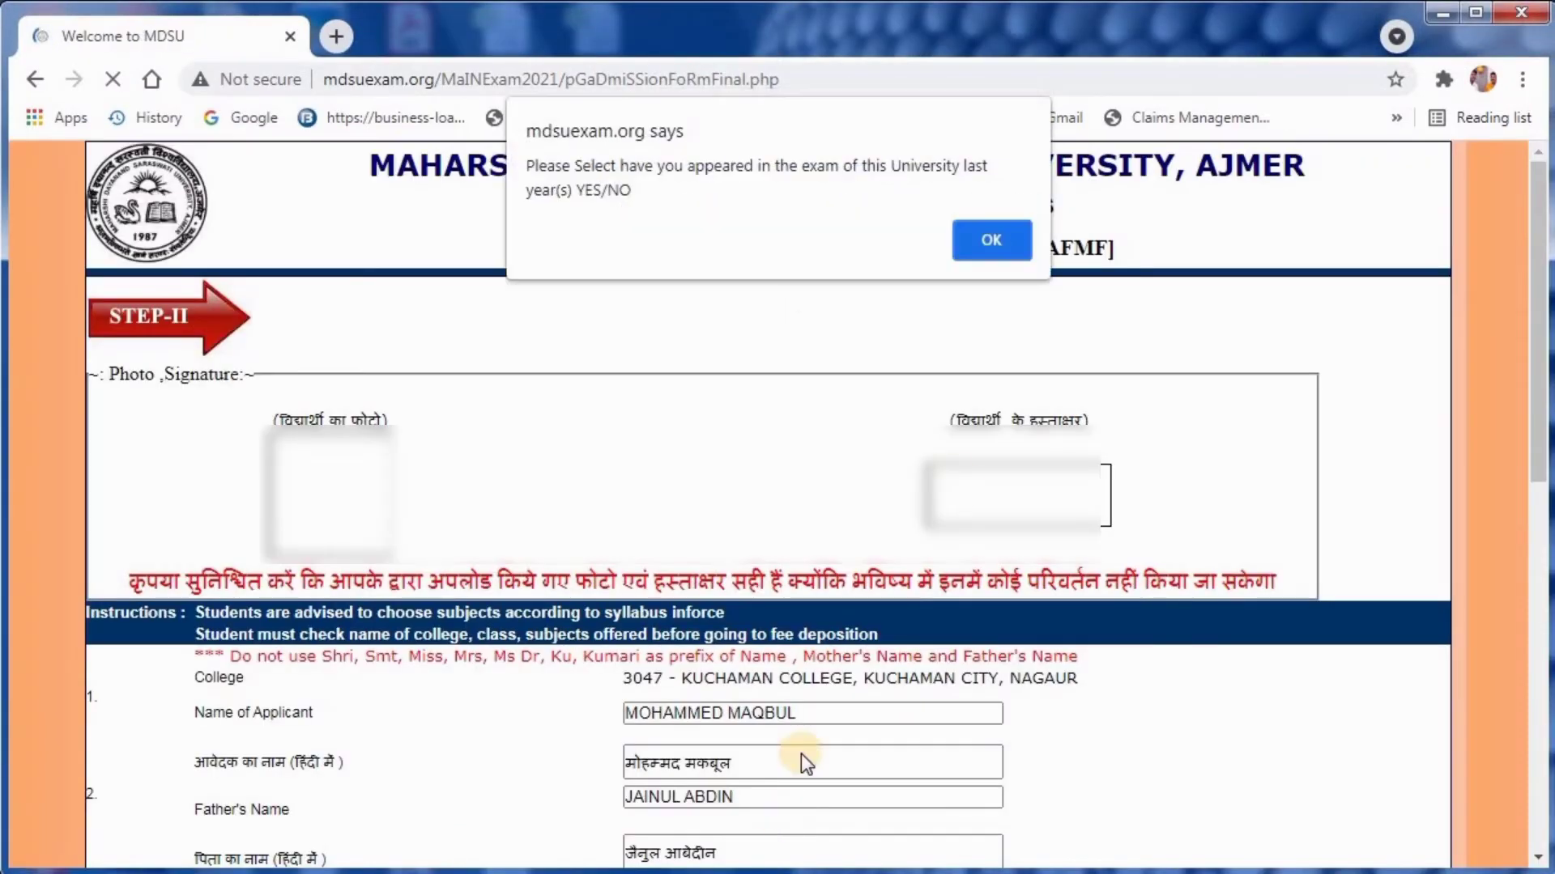
Step: Dismiss the alert and set the caste category to EWS, gender to MALE and other category to NONE
{"action": "left_click", "coordinate": [983, 240]}
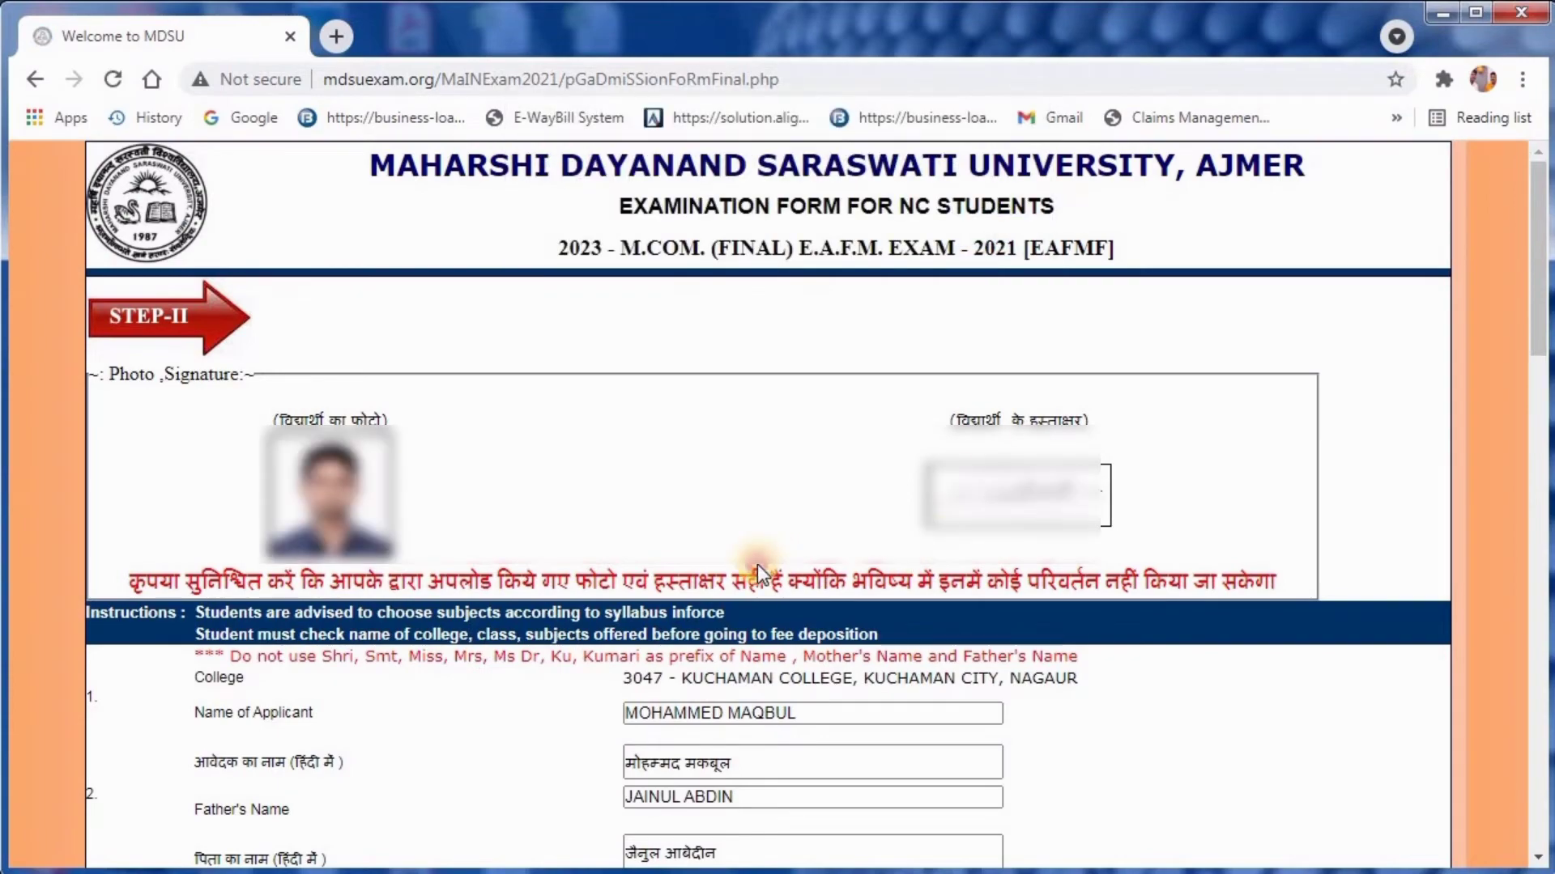
{"action": "scroll", "coordinate": [756, 566], "scroll_direction": "down", "scroll_amount": 8}
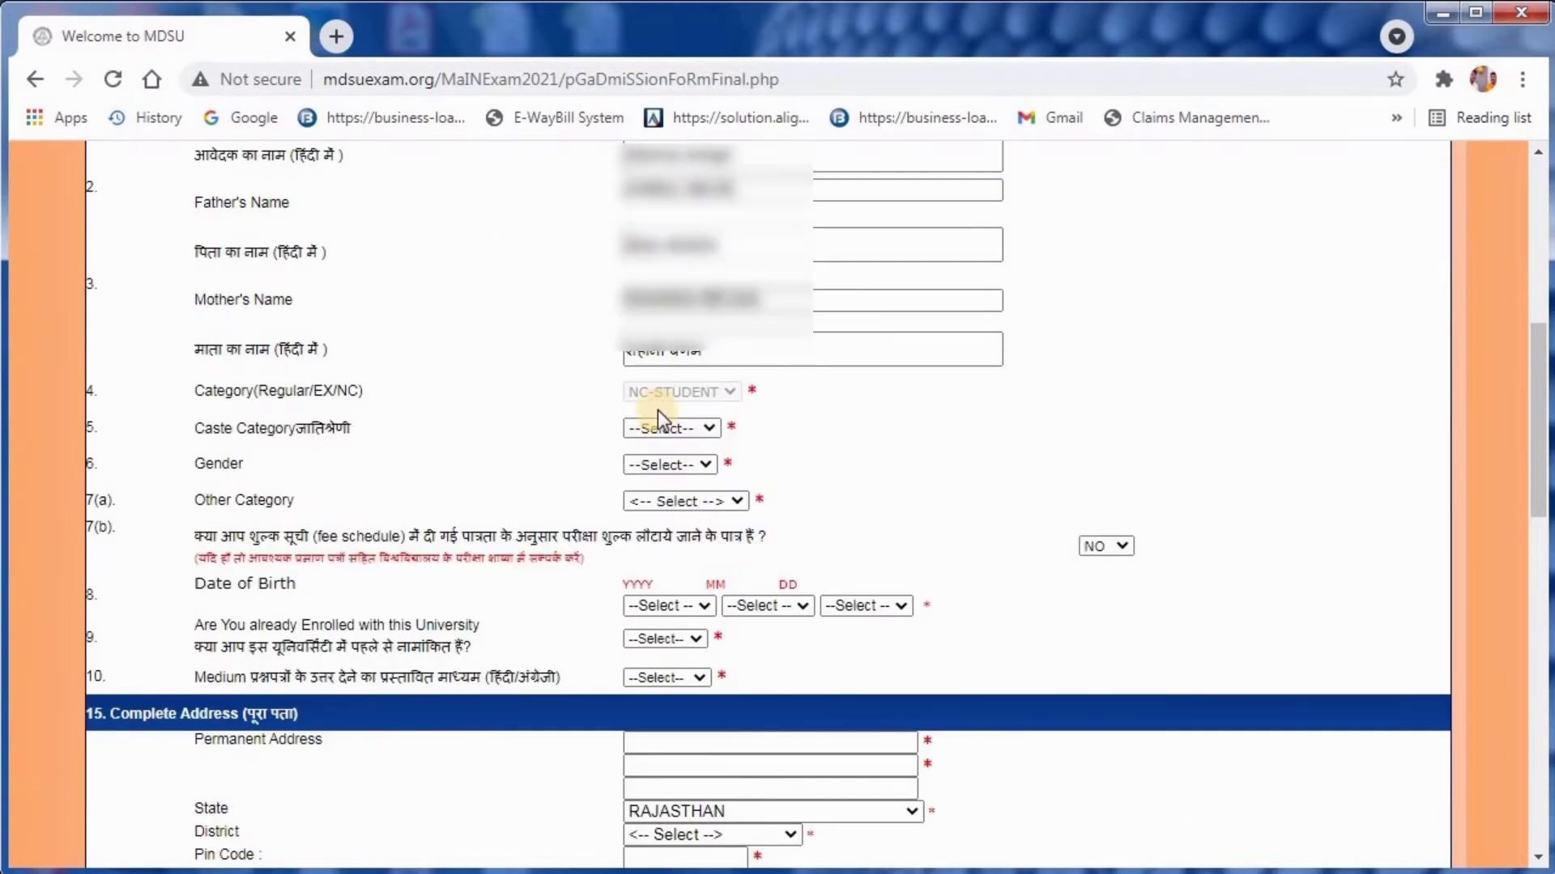
{"action": "left_click", "coordinate": [659, 428]}
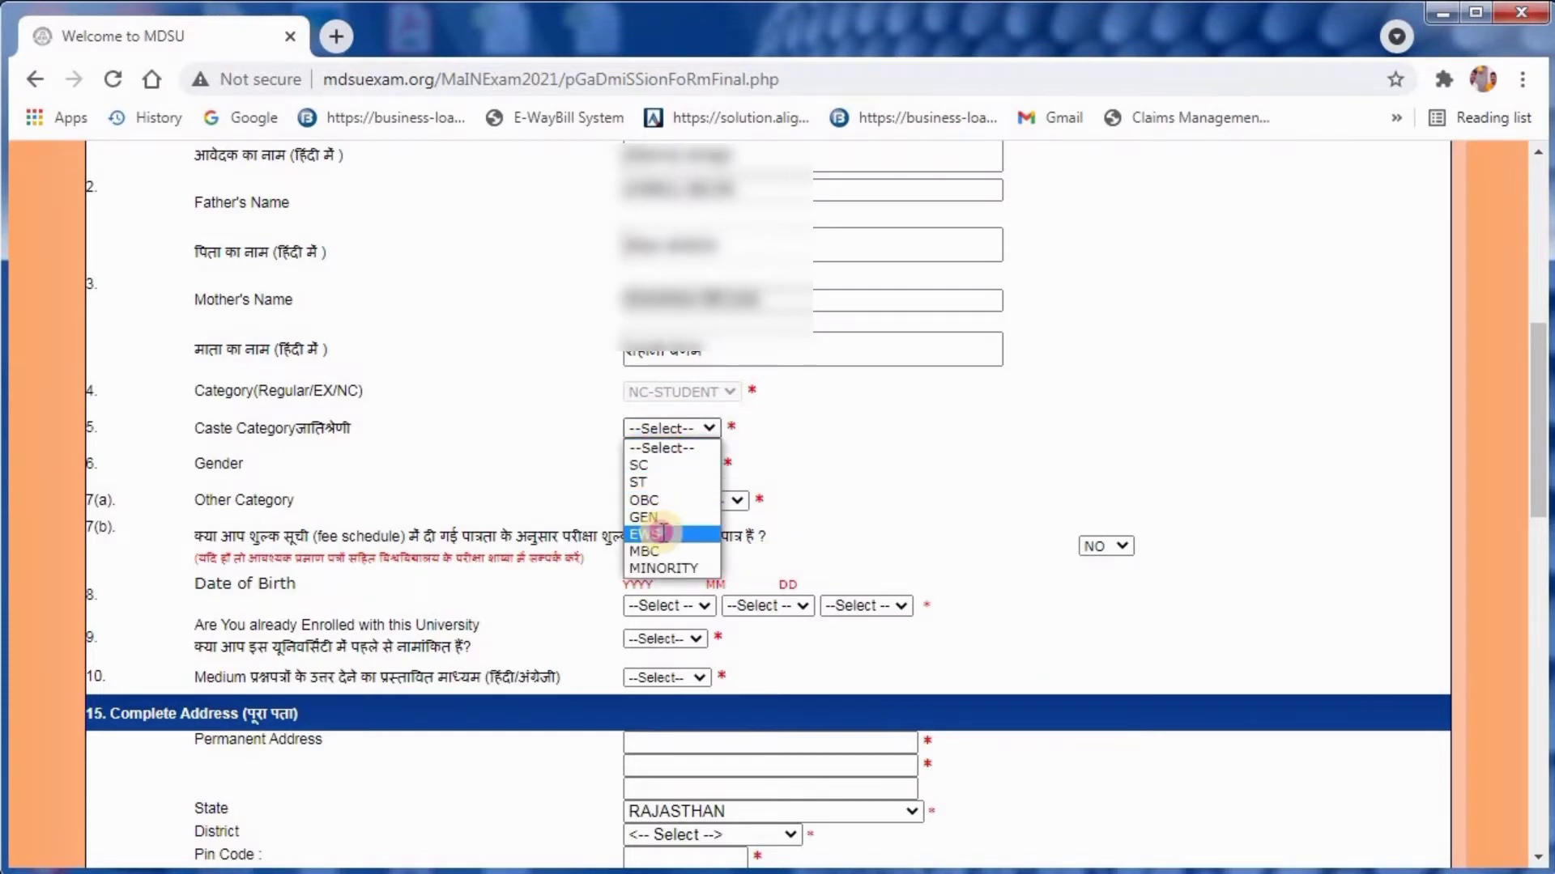
{"action": "left_click", "coordinate": [661, 535]}
{"action": "left_click", "coordinate": [671, 464]}
{"action": "left_click", "coordinate": [672, 503]}
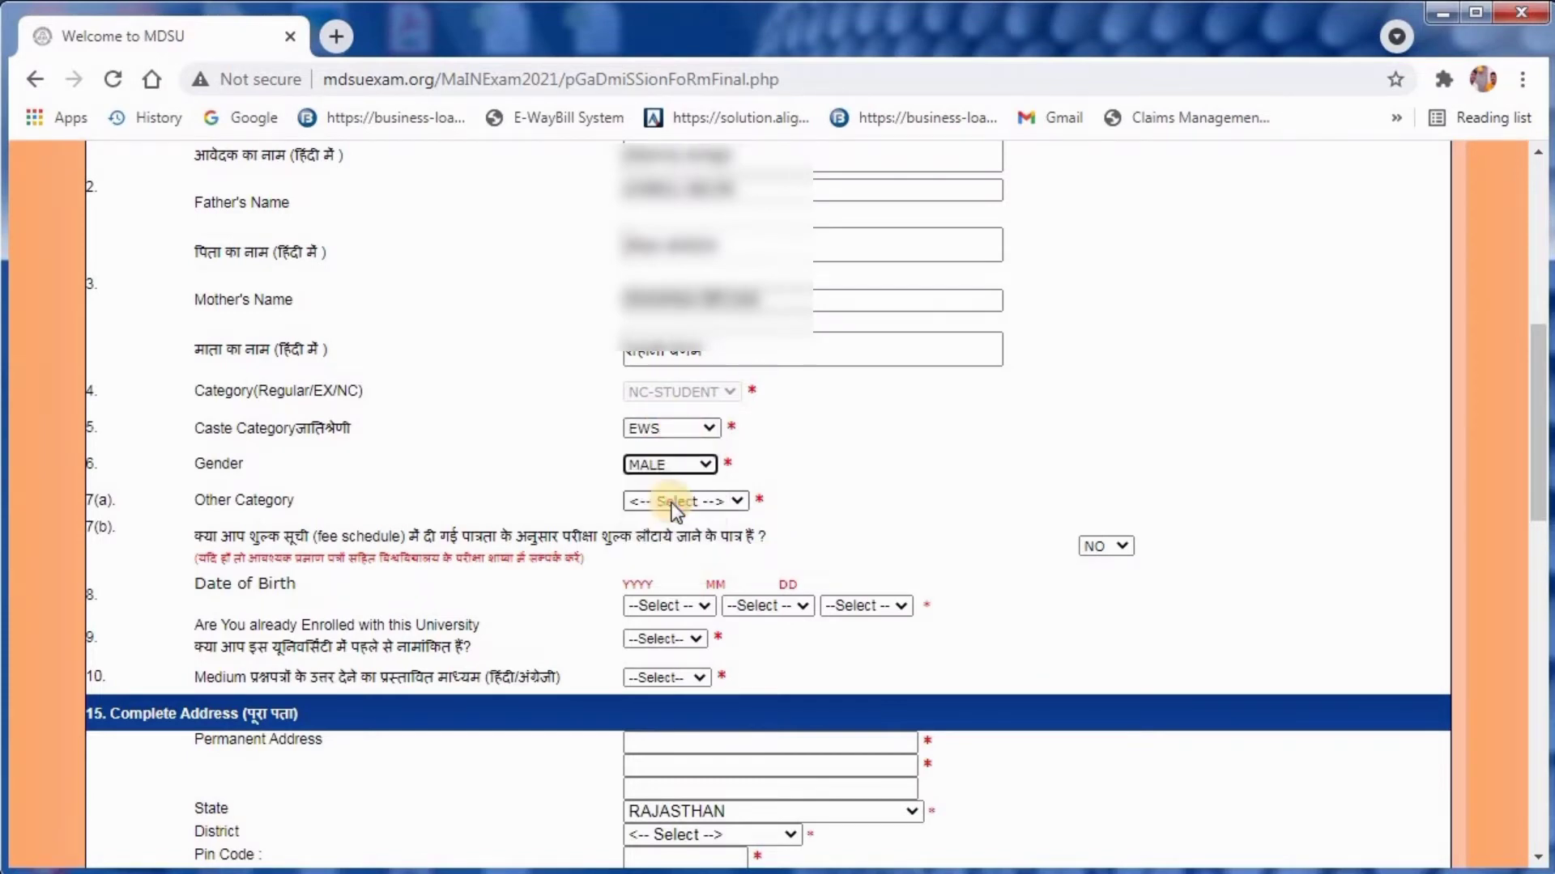
{"action": "left_click", "coordinate": [672, 503]}
{"action": "left_click", "coordinate": [658, 538]}
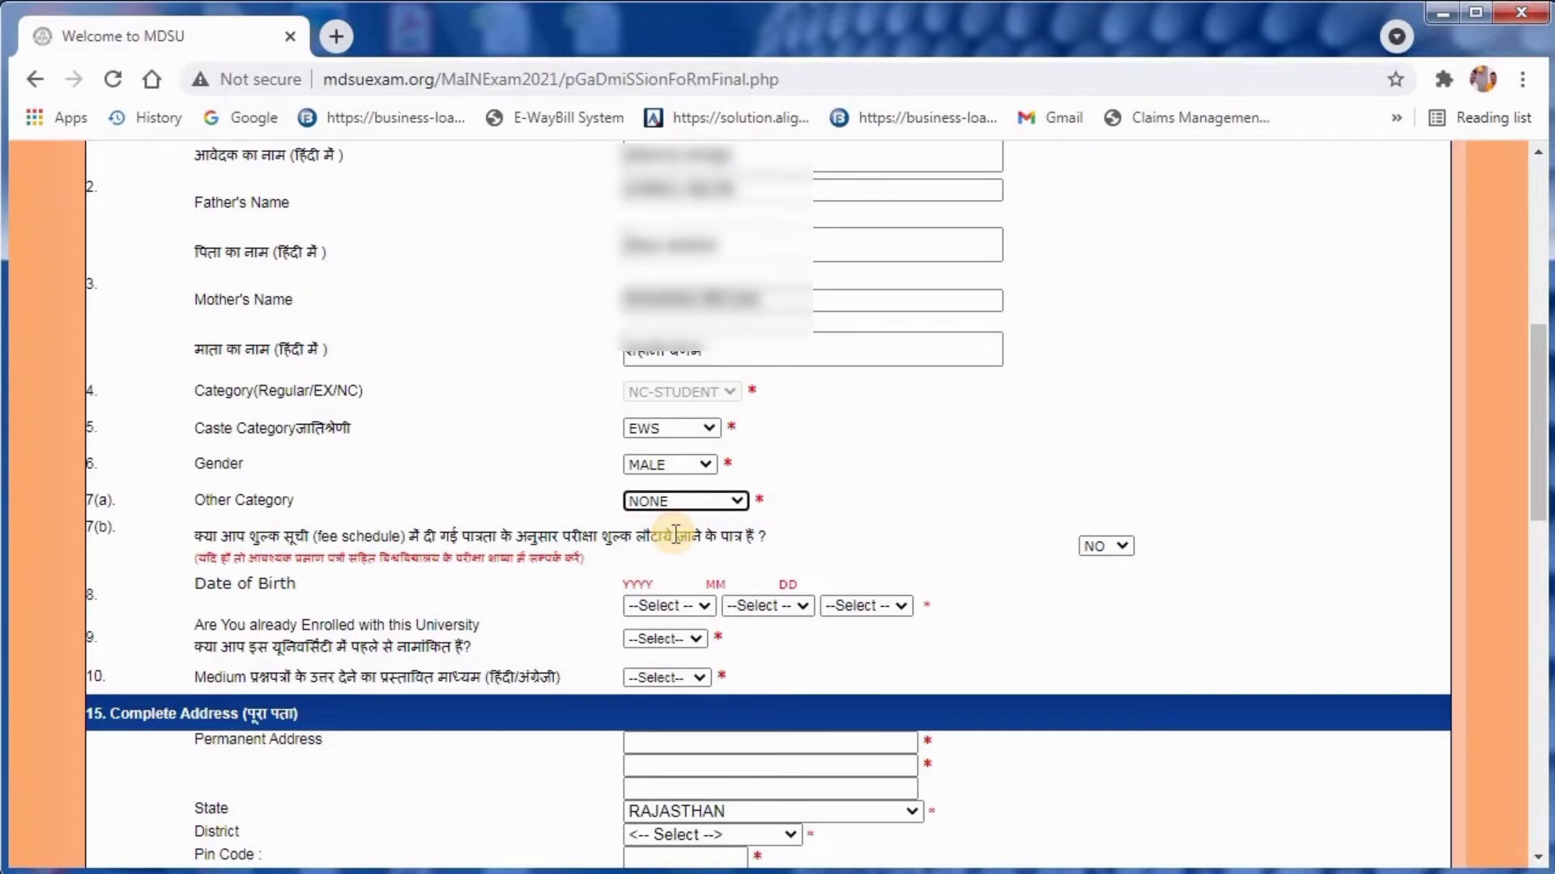
Step: Select the year, month and day of the candidate's date of birth
{"action": "left_click", "coordinate": [703, 604]}
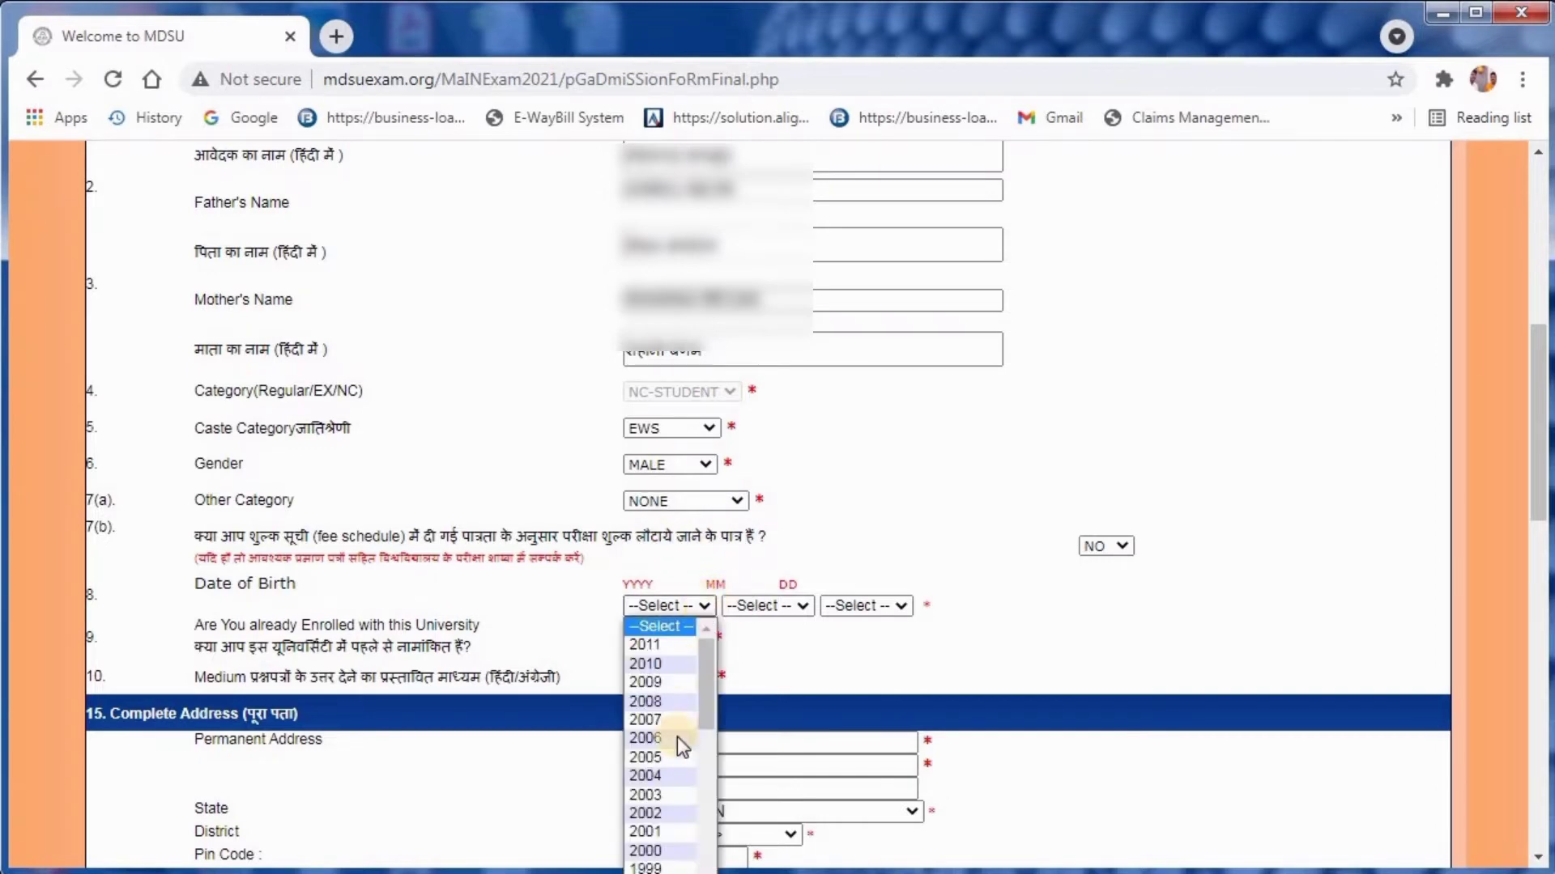
{"action": "left_click", "coordinate": [658, 873]}
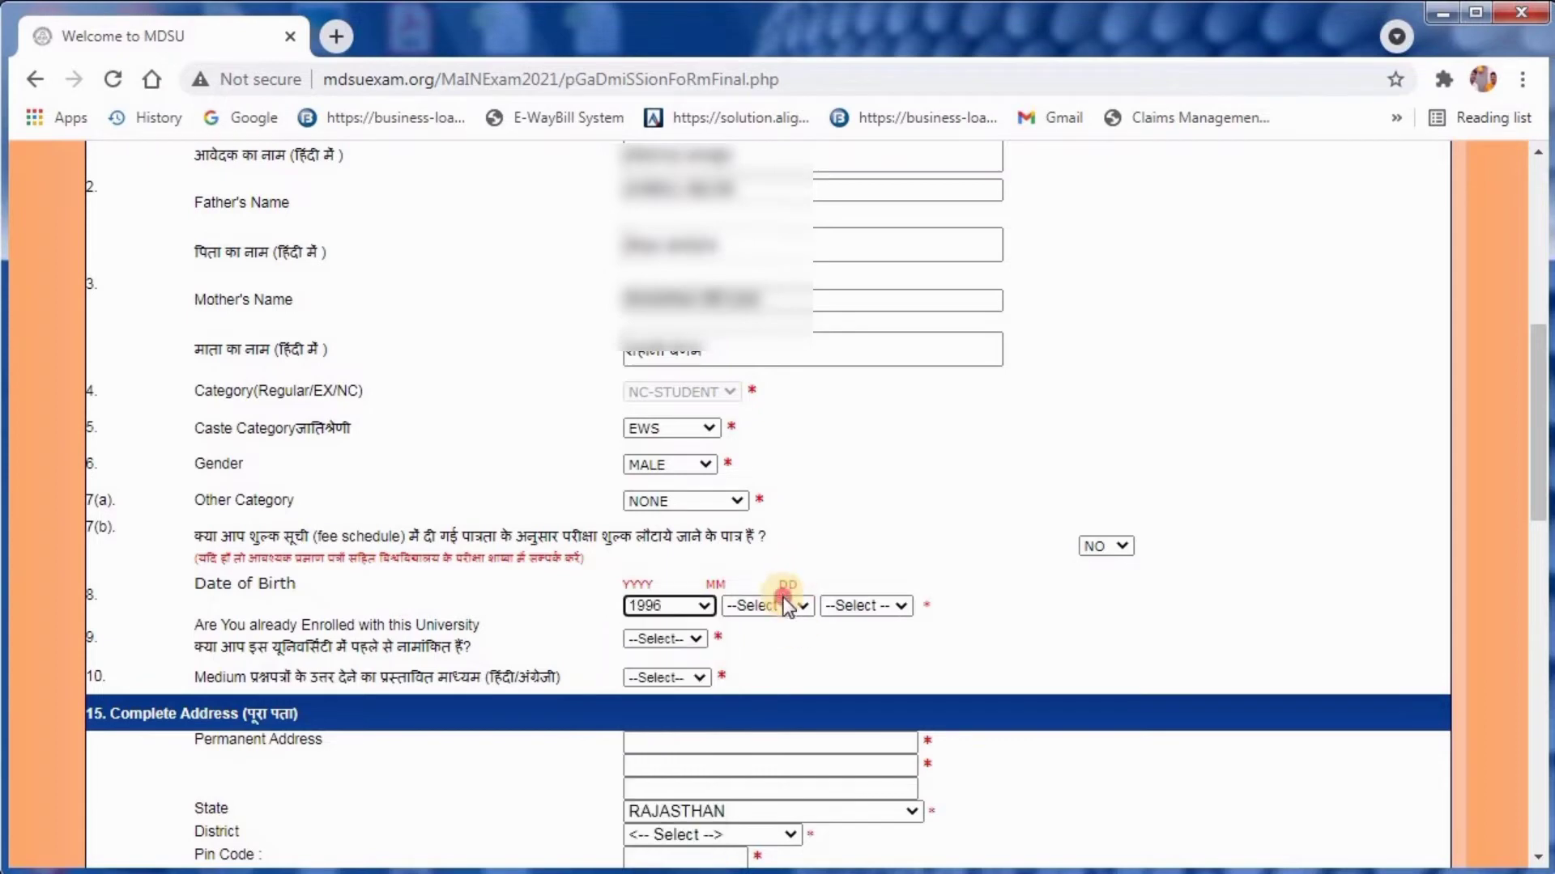
{"action": "left_click", "coordinate": [790, 605]}
{"action": "left_click", "coordinate": [770, 666]}
{"action": "left_click", "coordinate": [864, 607]}
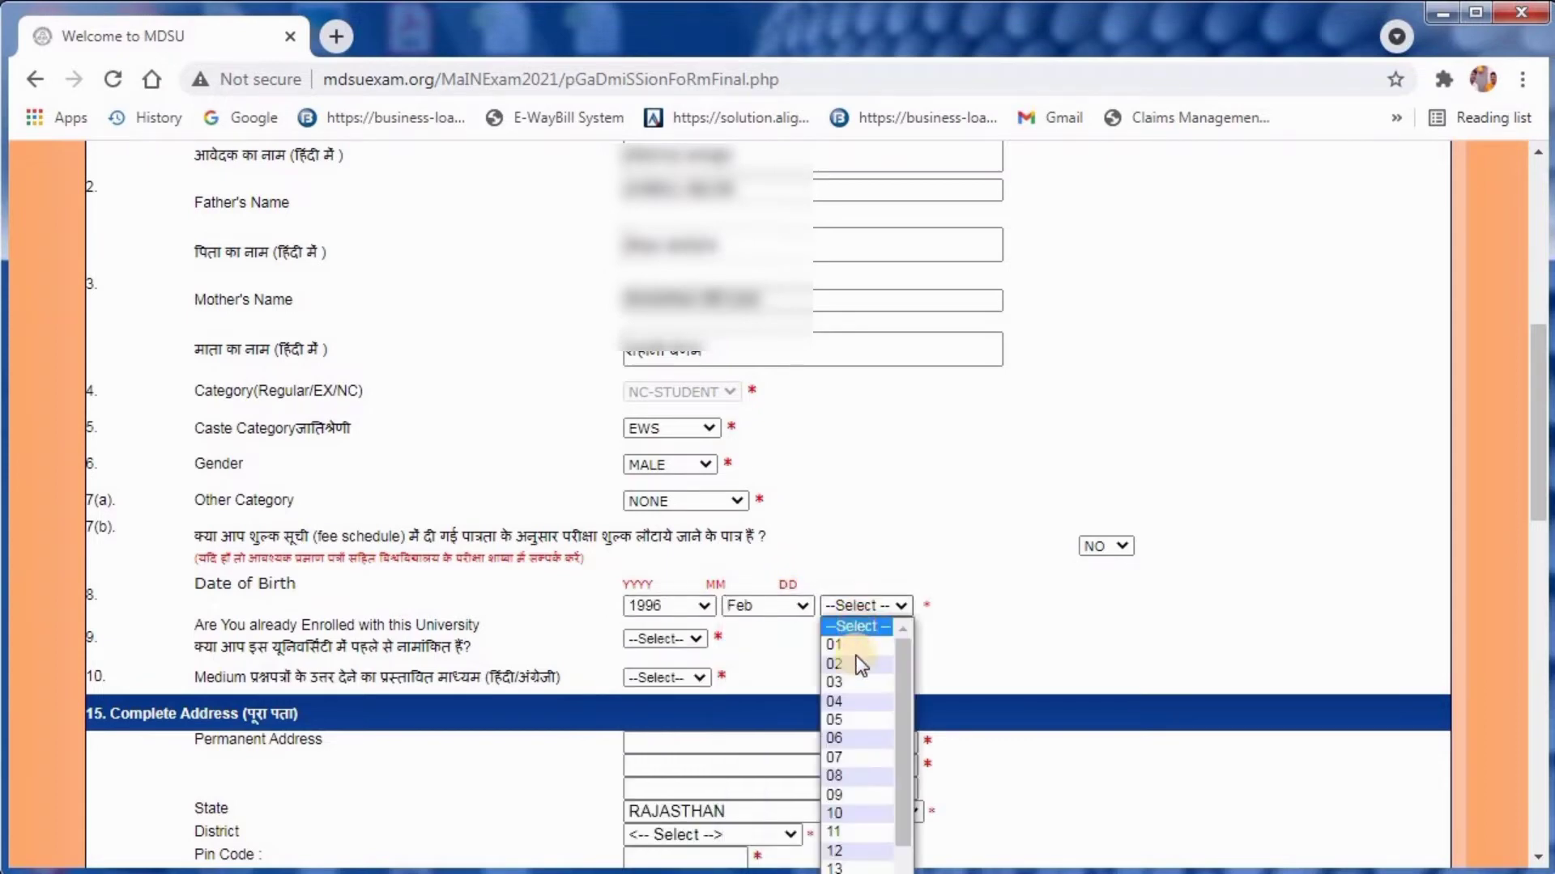
{"action": "left_click", "coordinate": [856, 873]}
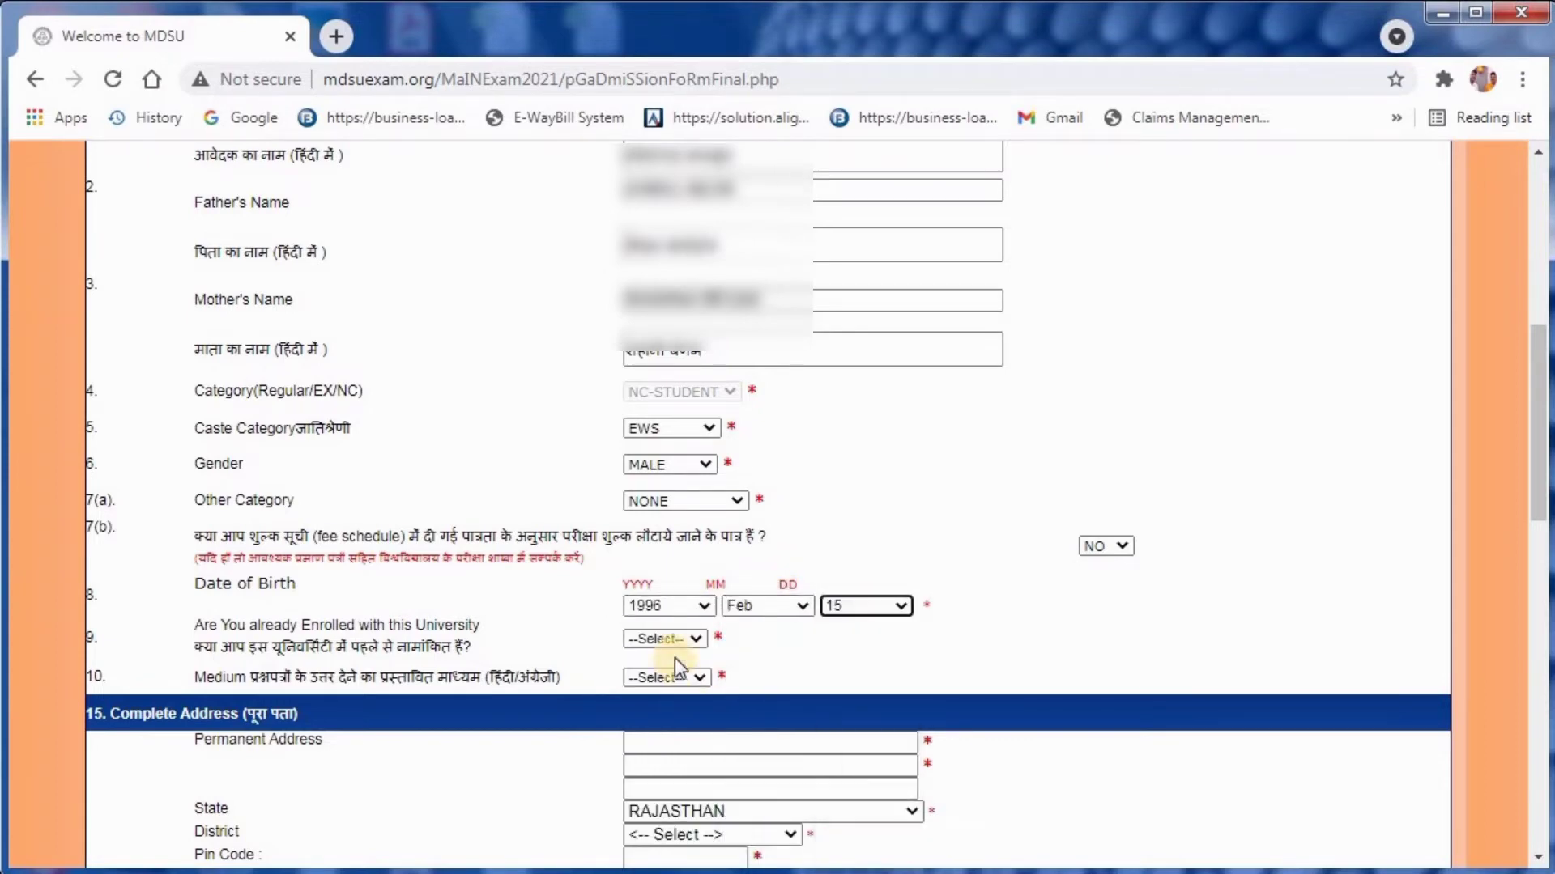
Step: Set the already-enrolled question to YES, choose enrollment year 2014 and enter the candidate's enrollment number
{"action": "left_click", "coordinate": [669, 640]}
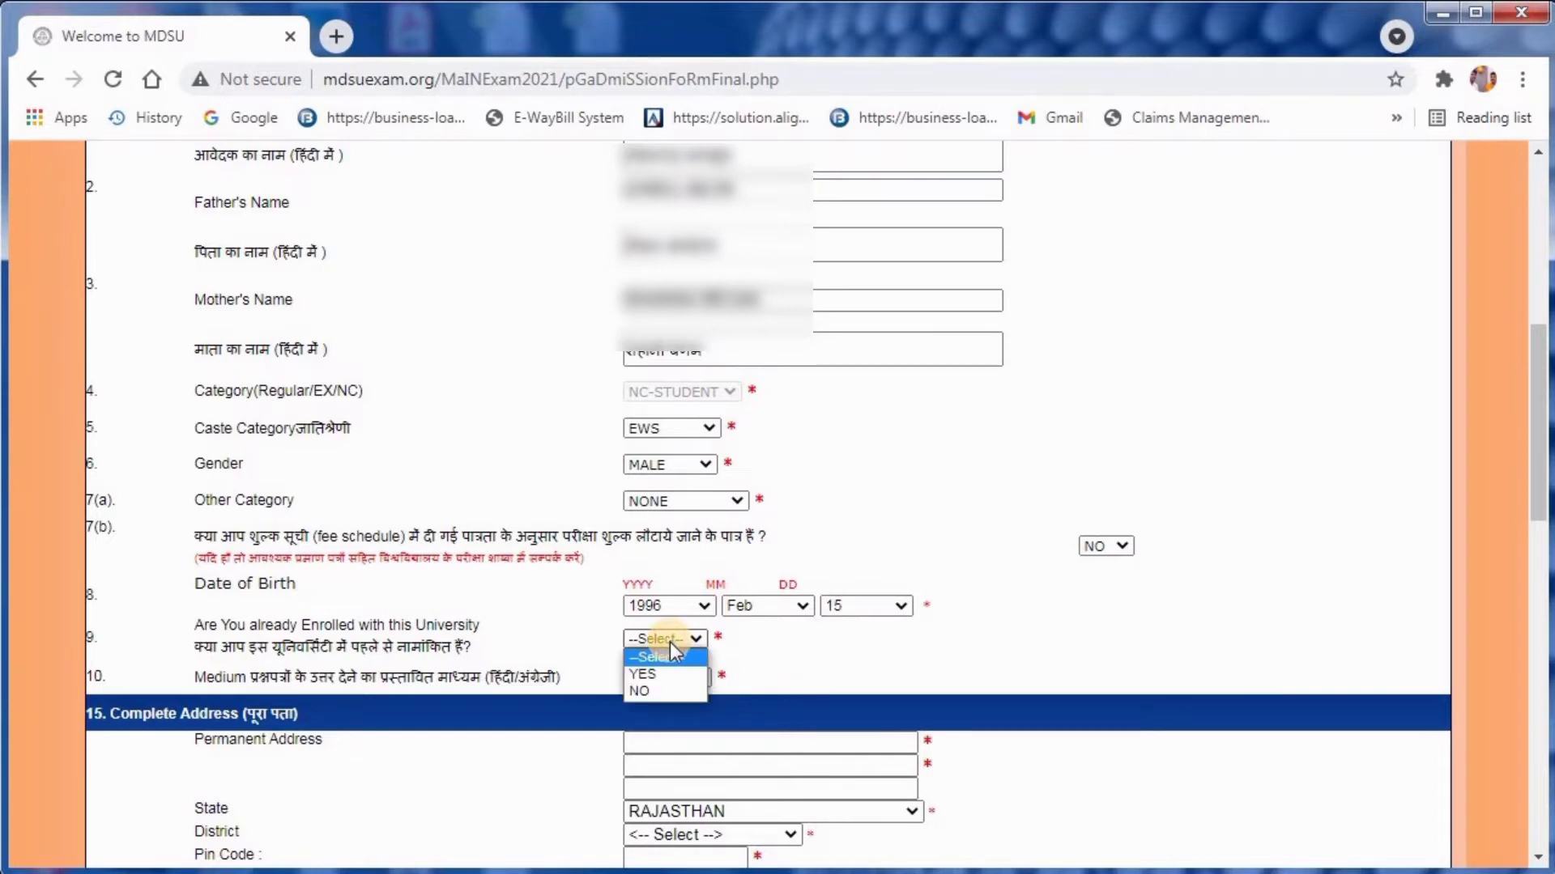
{"action": "left_click", "coordinate": [667, 673]}
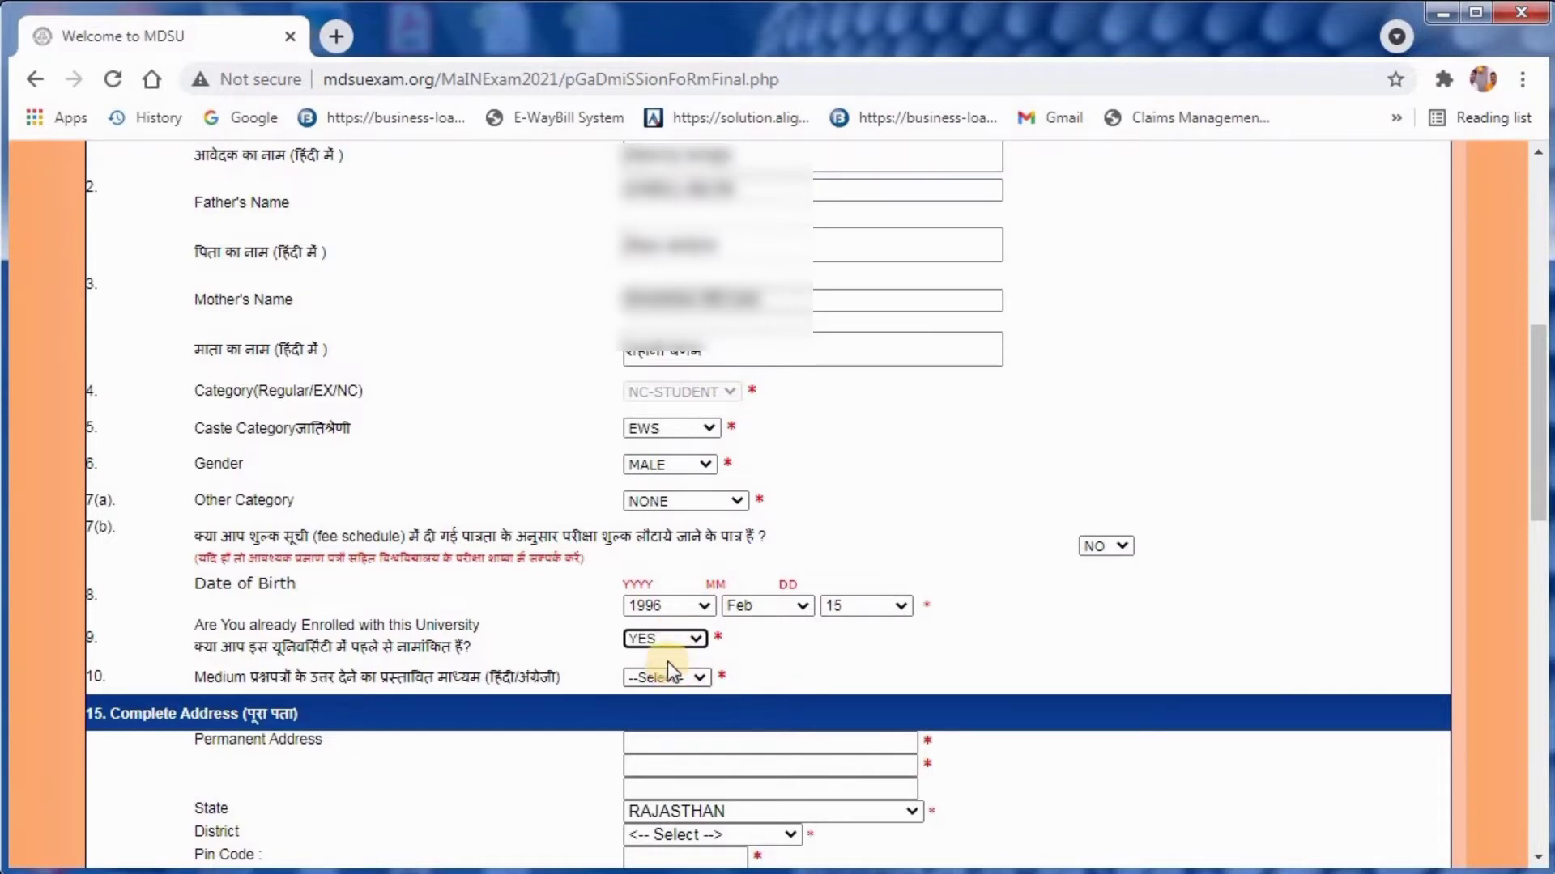
{"action": "left_click", "coordinate": [688, 695]}
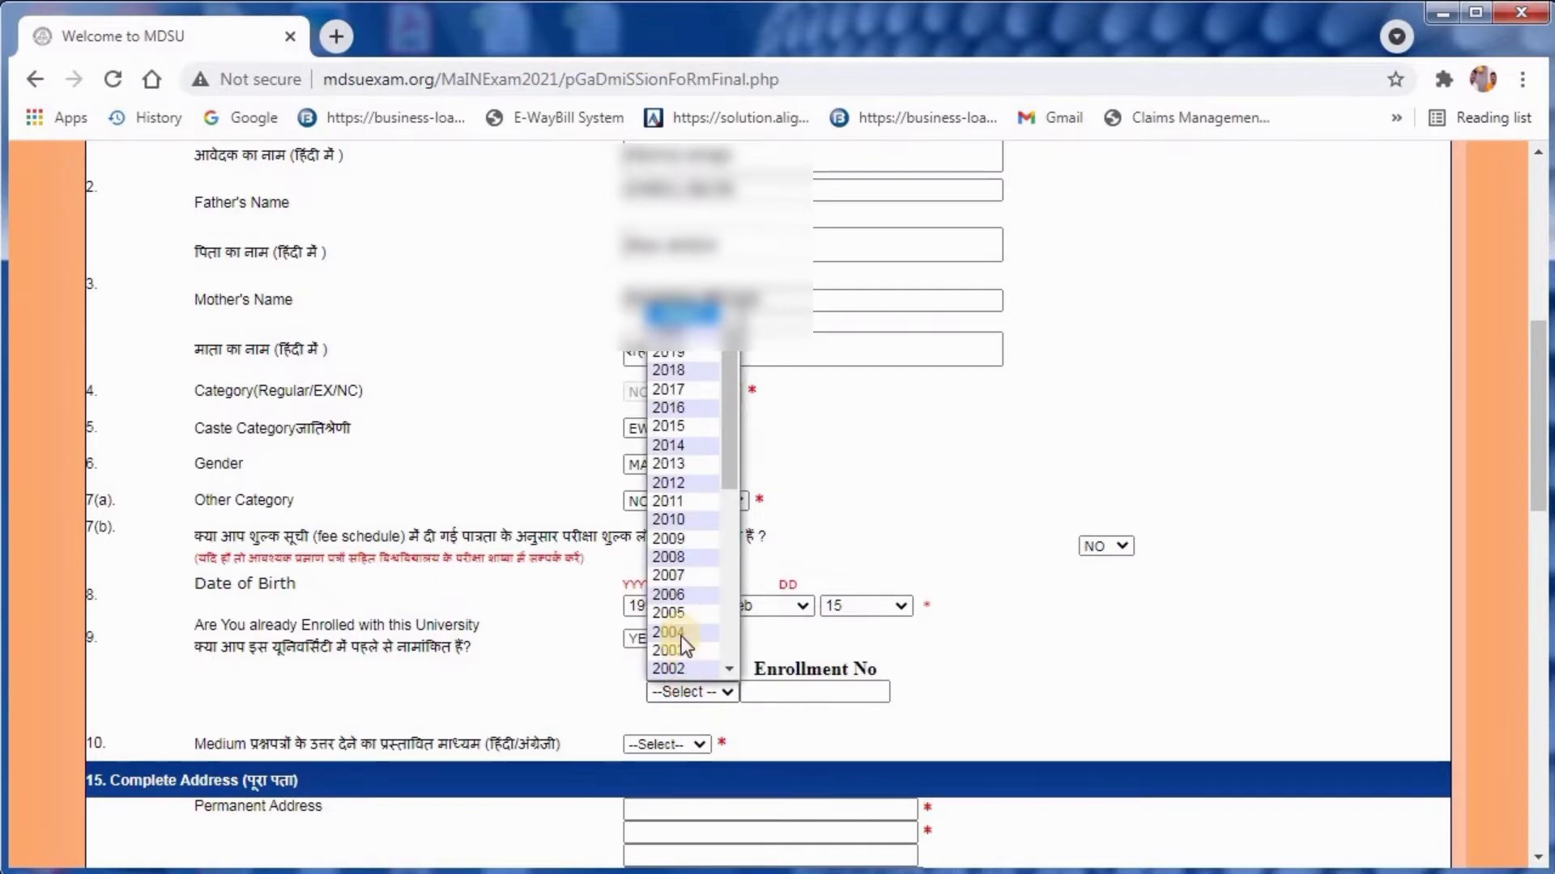
{"action": "left_click", "coordinate": [688, 450]}
{"action": "left_click", "coordinate": [784, 699]}
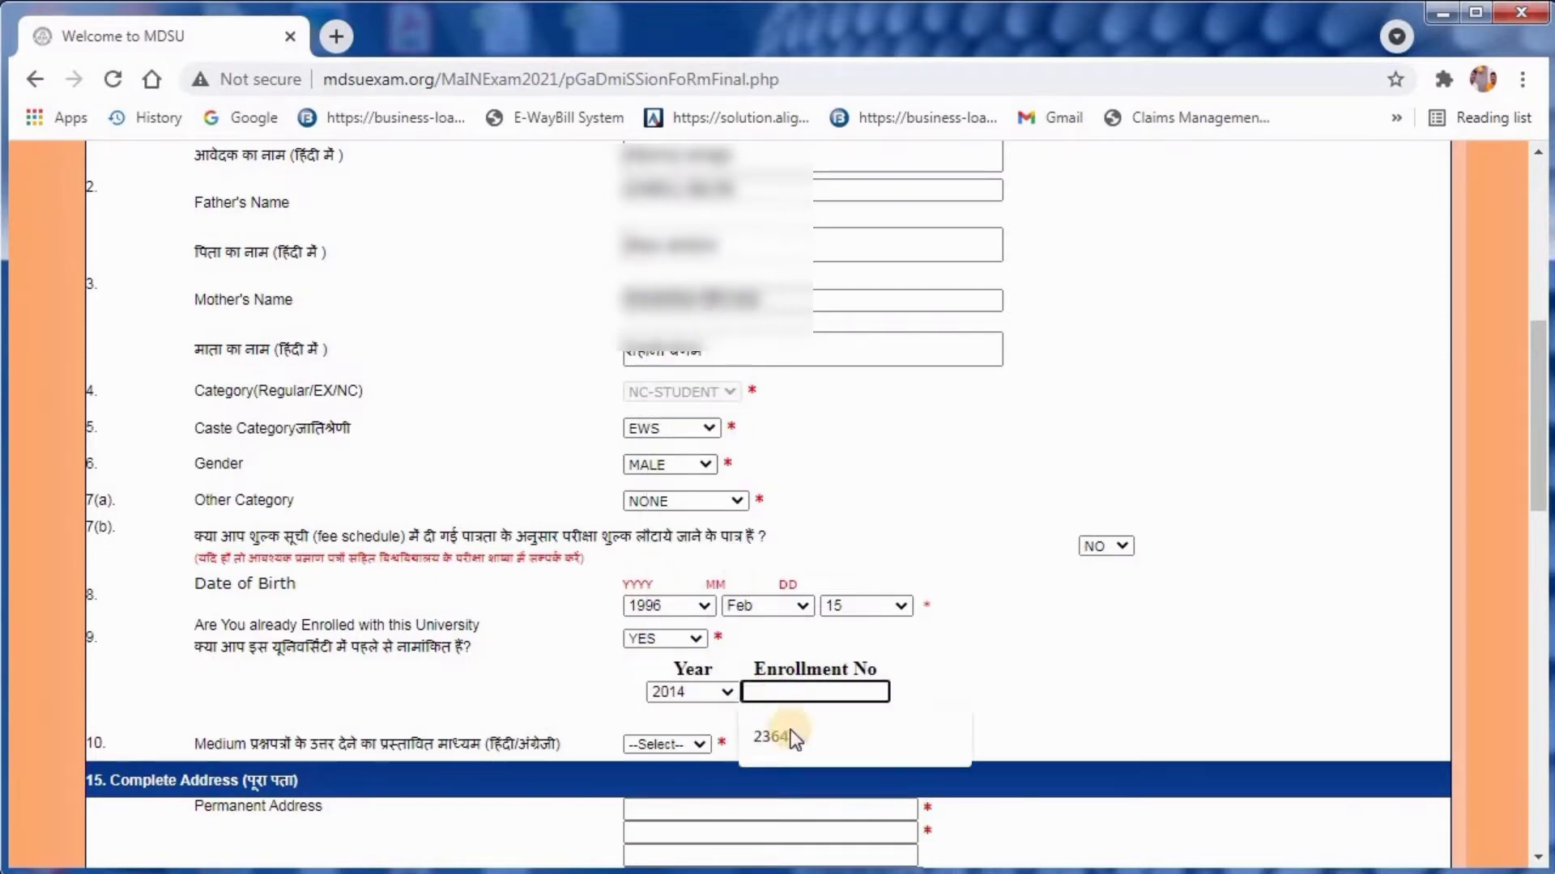
{"action": "left_click", "coordinate": [791, 732]}
Step: Set the medium for answering the question papers to HINDI
{"action": "scroll", "coordinate": [551, 685], "scroll_direction": "down", "scroll_amount": 1}
{"action": "scroll", "coordinate": [550, 679], "scroll_direction": "down", "scroll_amount": 6}
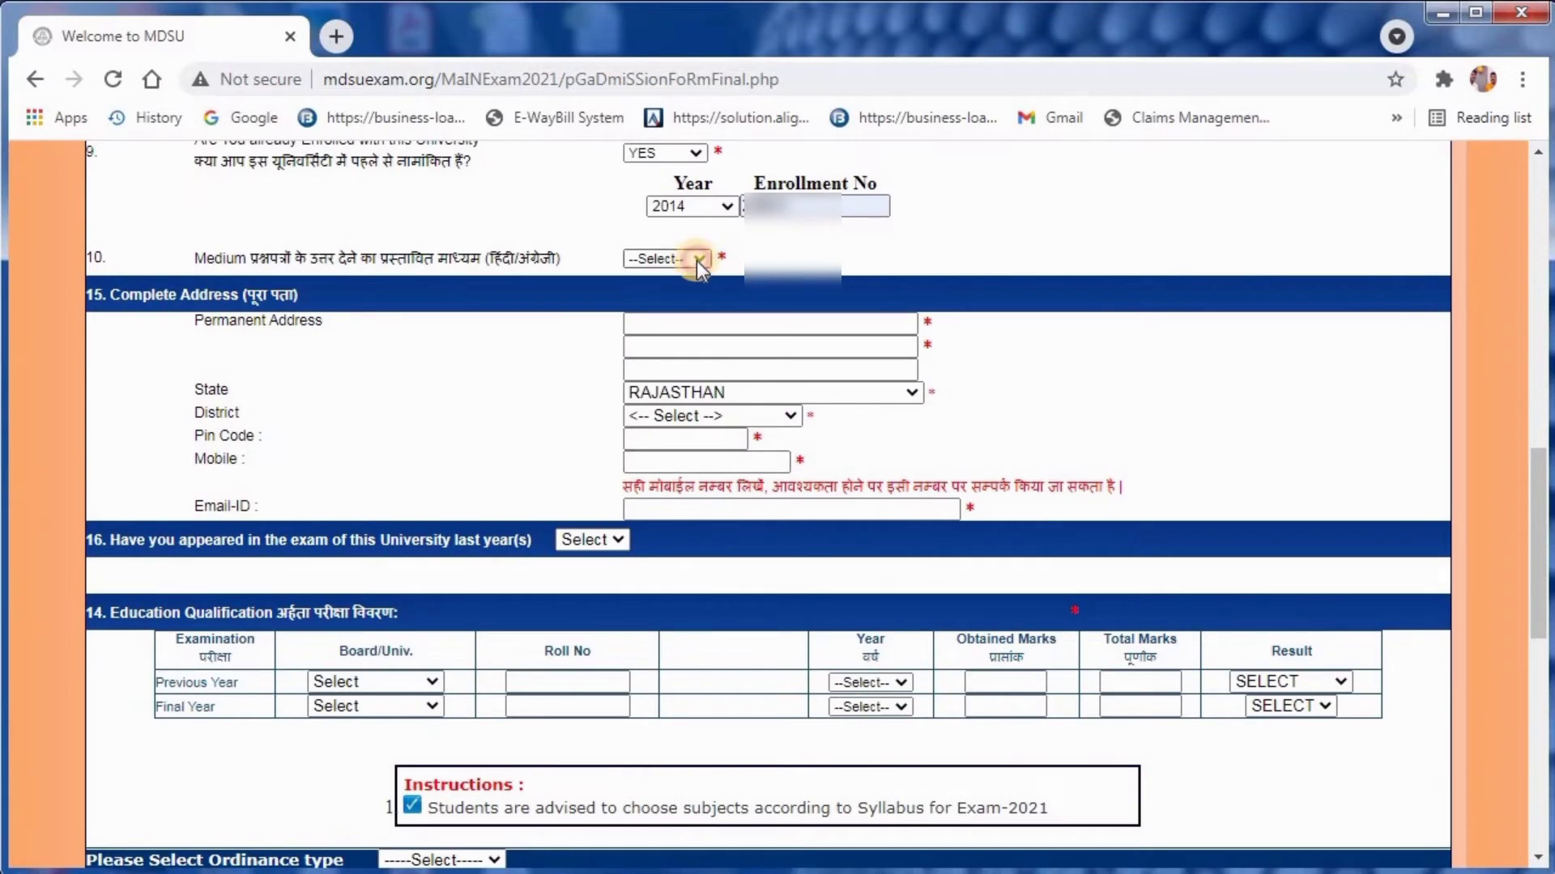
{"action": "left_click", "coordinate": [696, 261]}
{"action": "left_click", "coordinate": [678, 301]}
Step: Fill in the candidate's permanent address and contact details and select the candidate's home district
{"action": "left_click", "coordinate": [675, 324]}
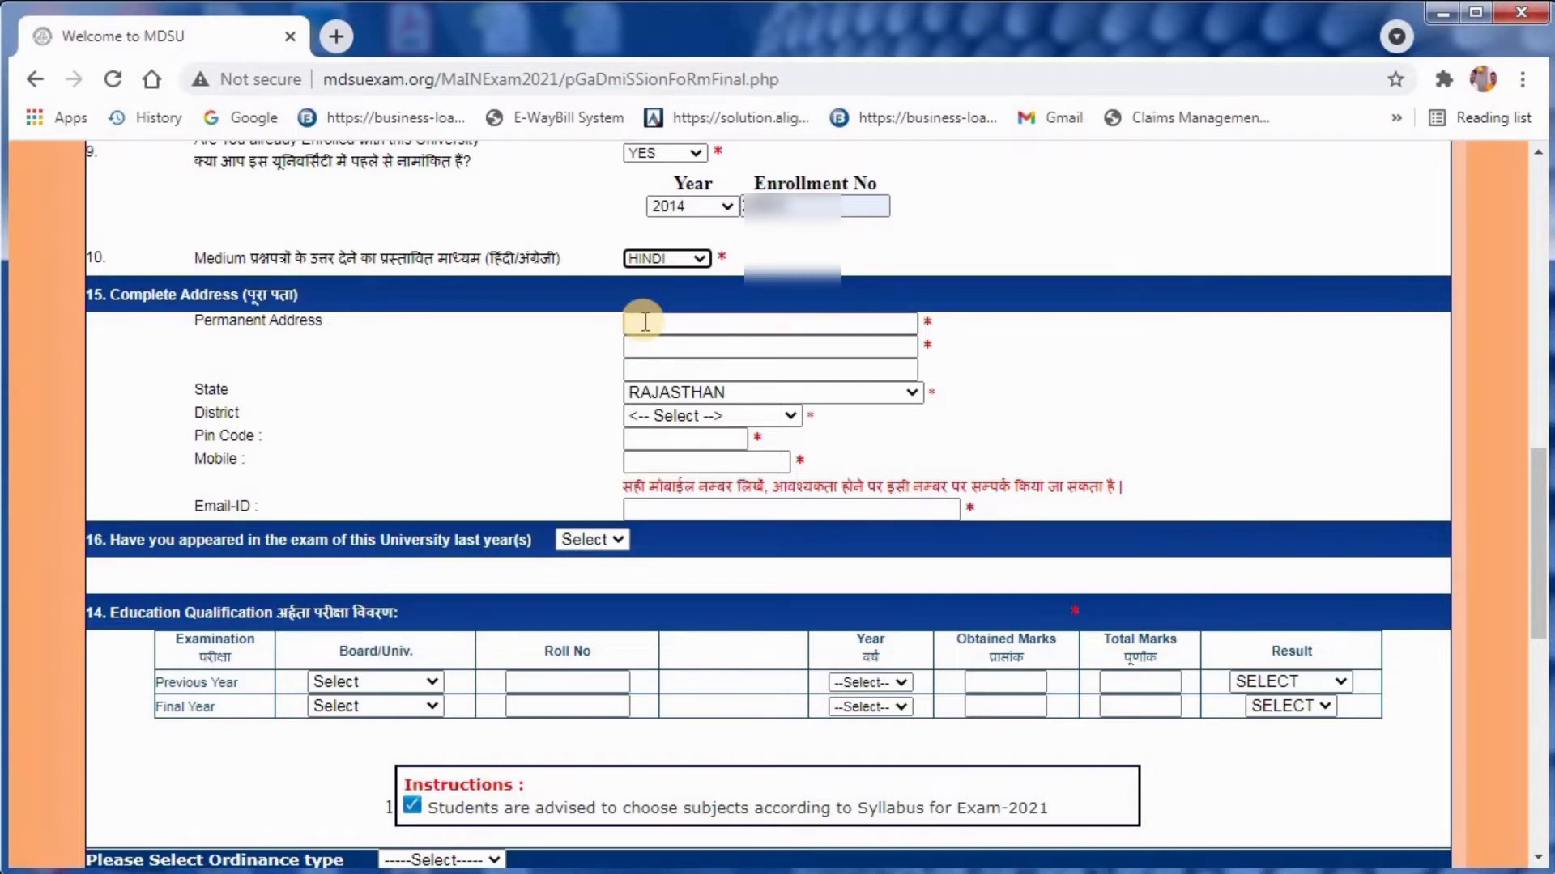
{"action": "left_click", "coordinate": [644, 322]}
{"action": "left_click", "coordinate": [660, 368]}
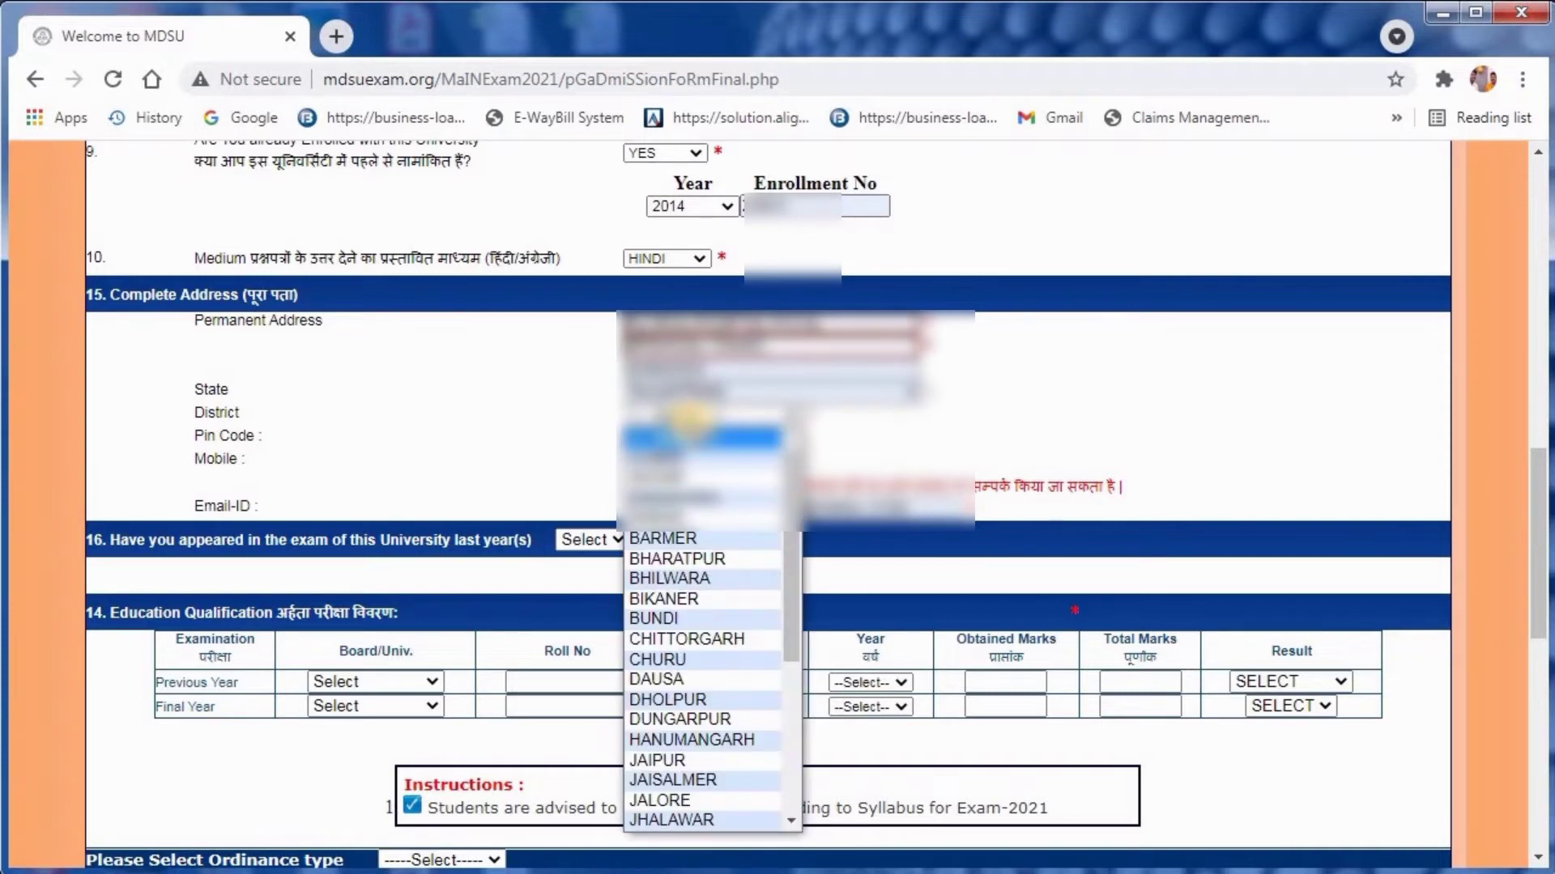
{"action": "left_click", "coordinate": [686, 413]}
{"action": "scroll", "coordinate": [705, 802], "scroll_direction": "down", "scroll_amount": 2}
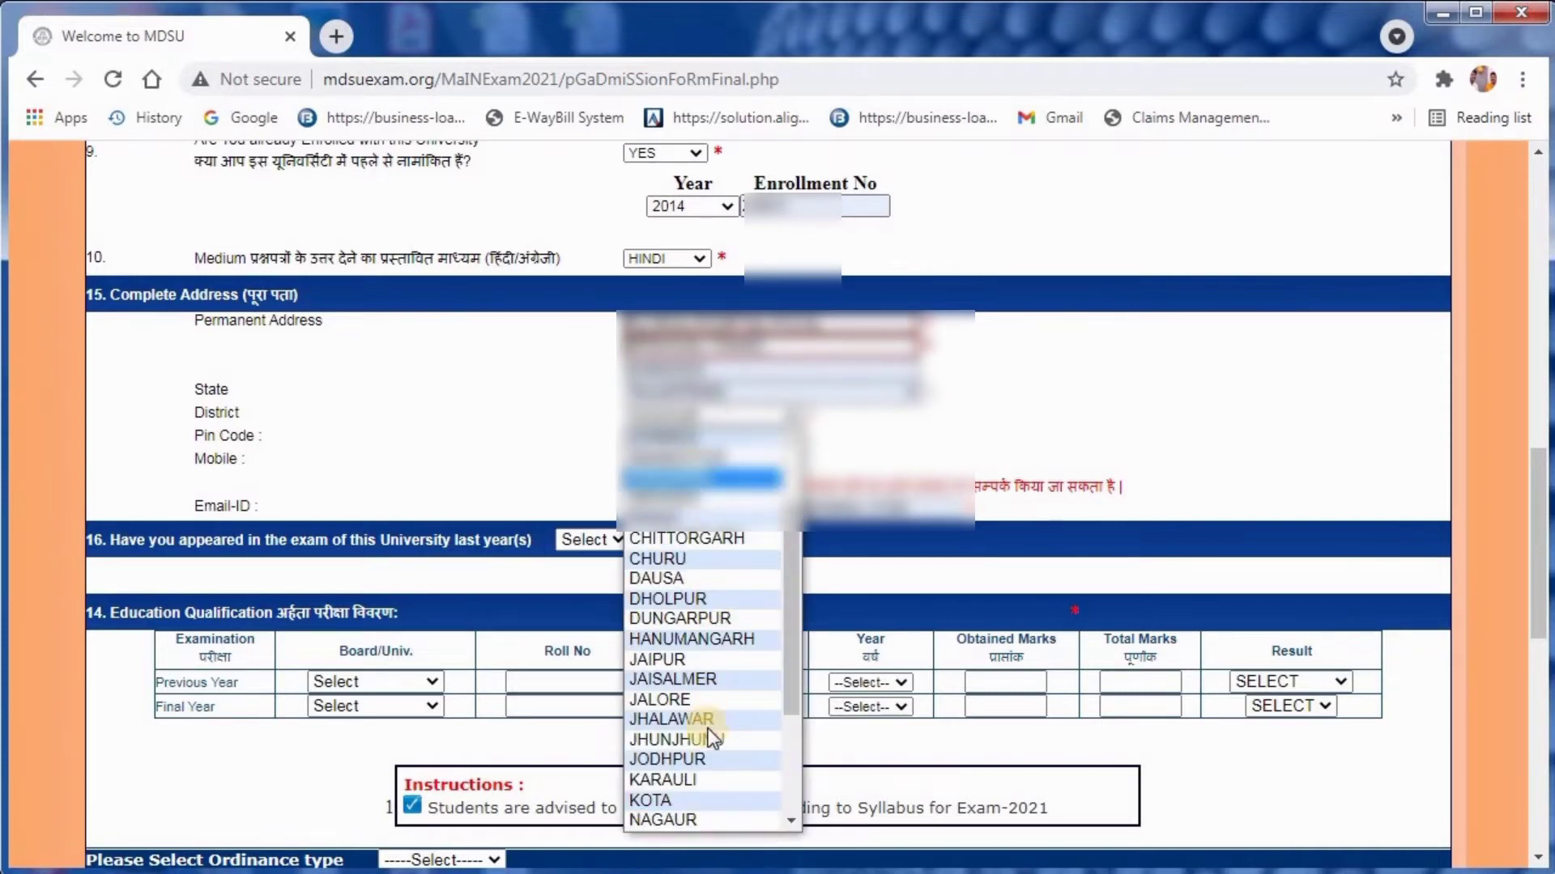
{"action": "left_click", "coordinate": [701, 817]}
{"action": "double_click", "coordinate": [589, 444]}
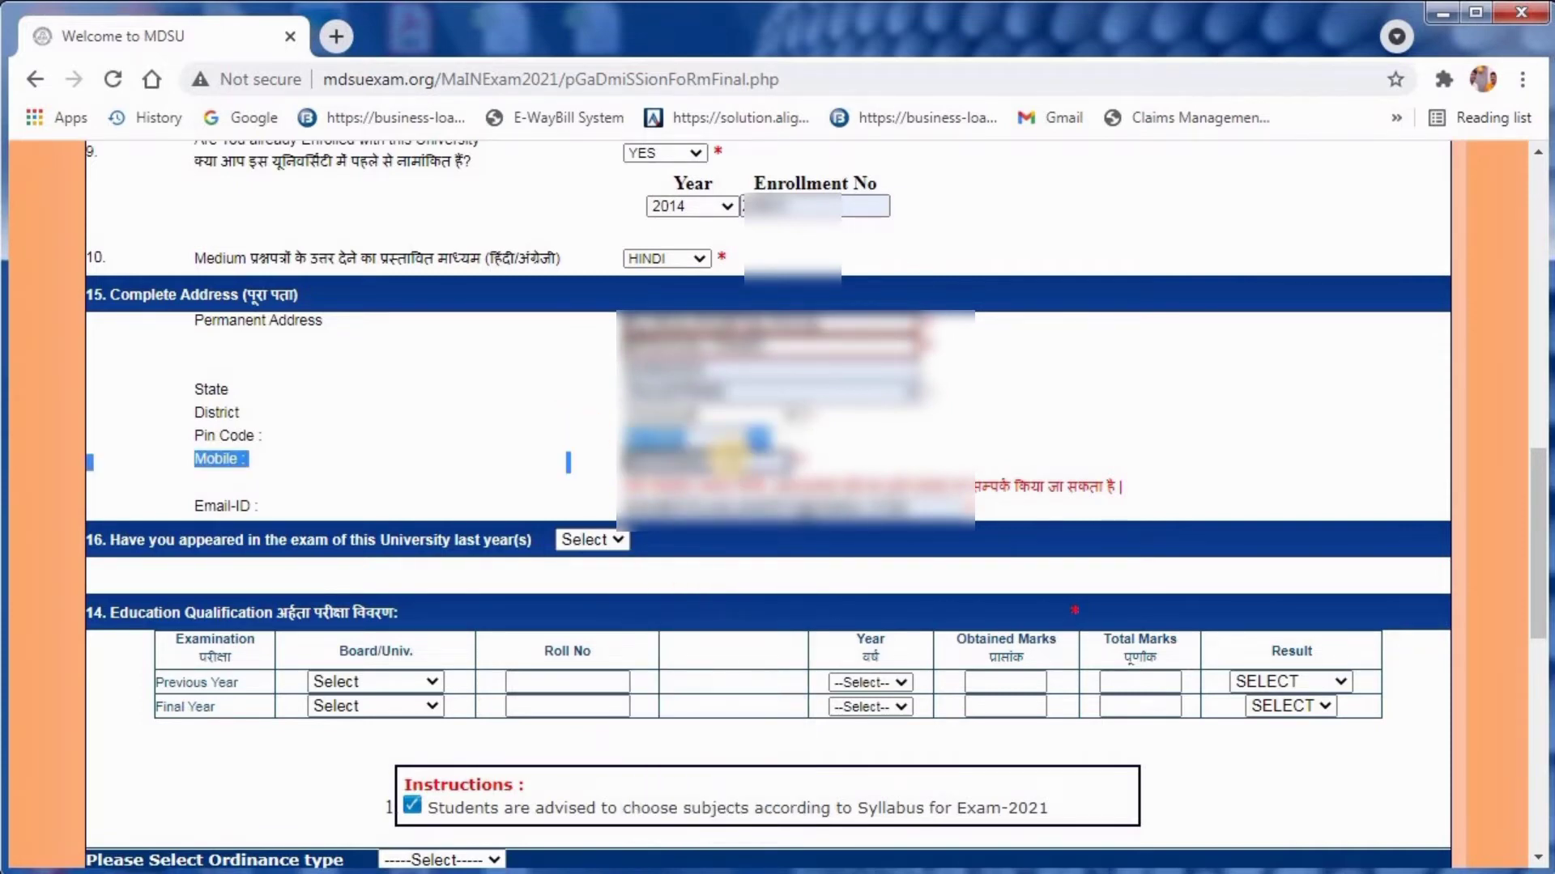
Step: Answer YES to having appeared in last year's university exam and enter M.COM FINAL (E.A.F.M) as the last exam's class
{"action": "left_click", "coordinate": [709, 468]}
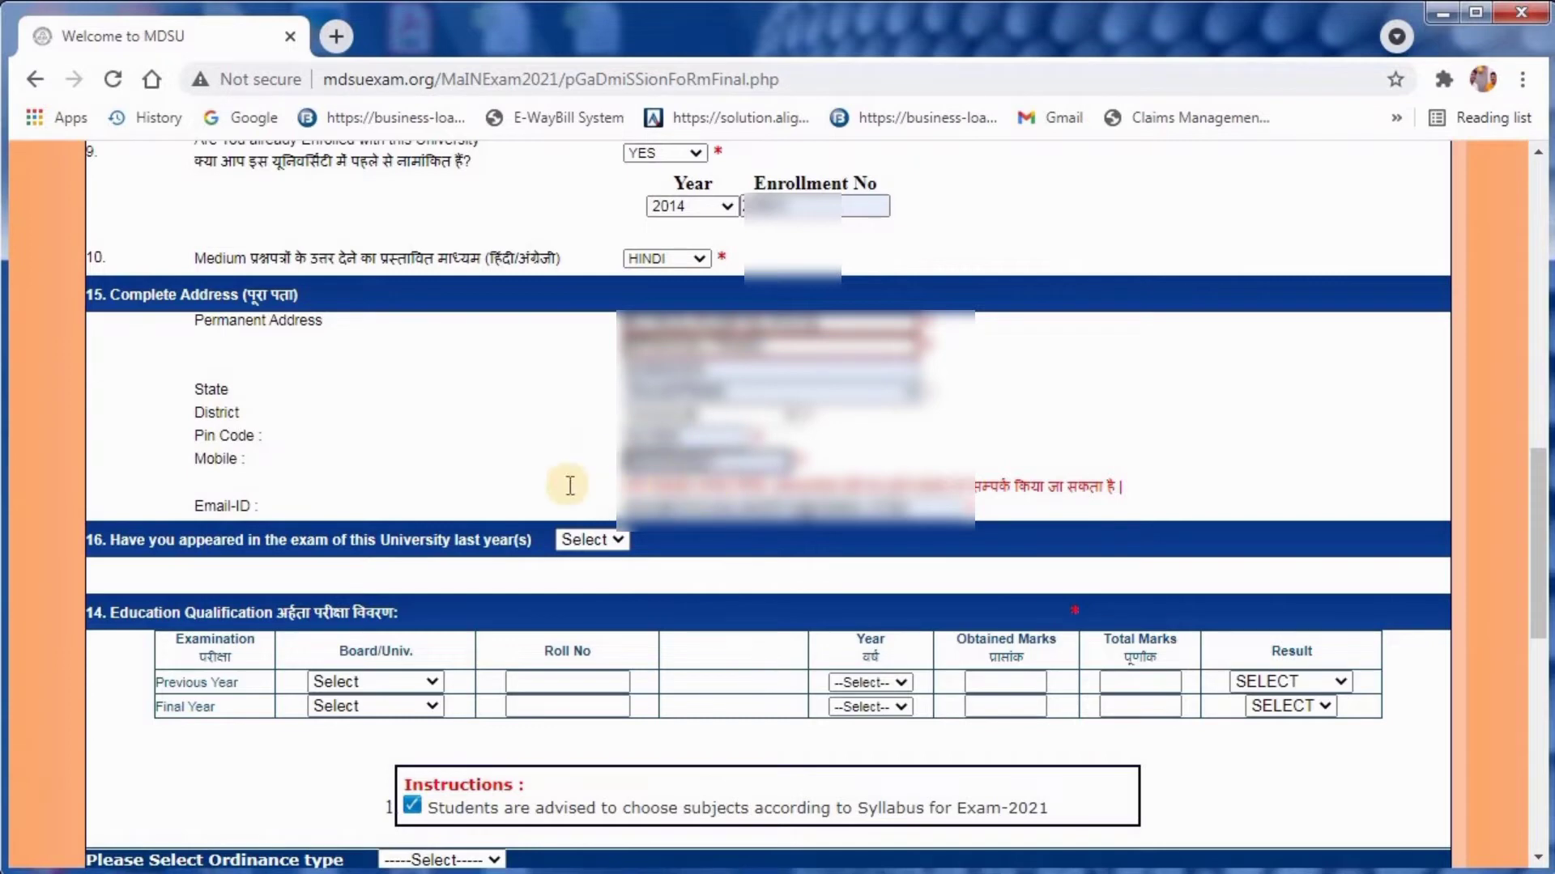
{"action": "left_click", "coordinate": [607, 541]}
{"action": "left_click", "coordinate": [600, 582]}
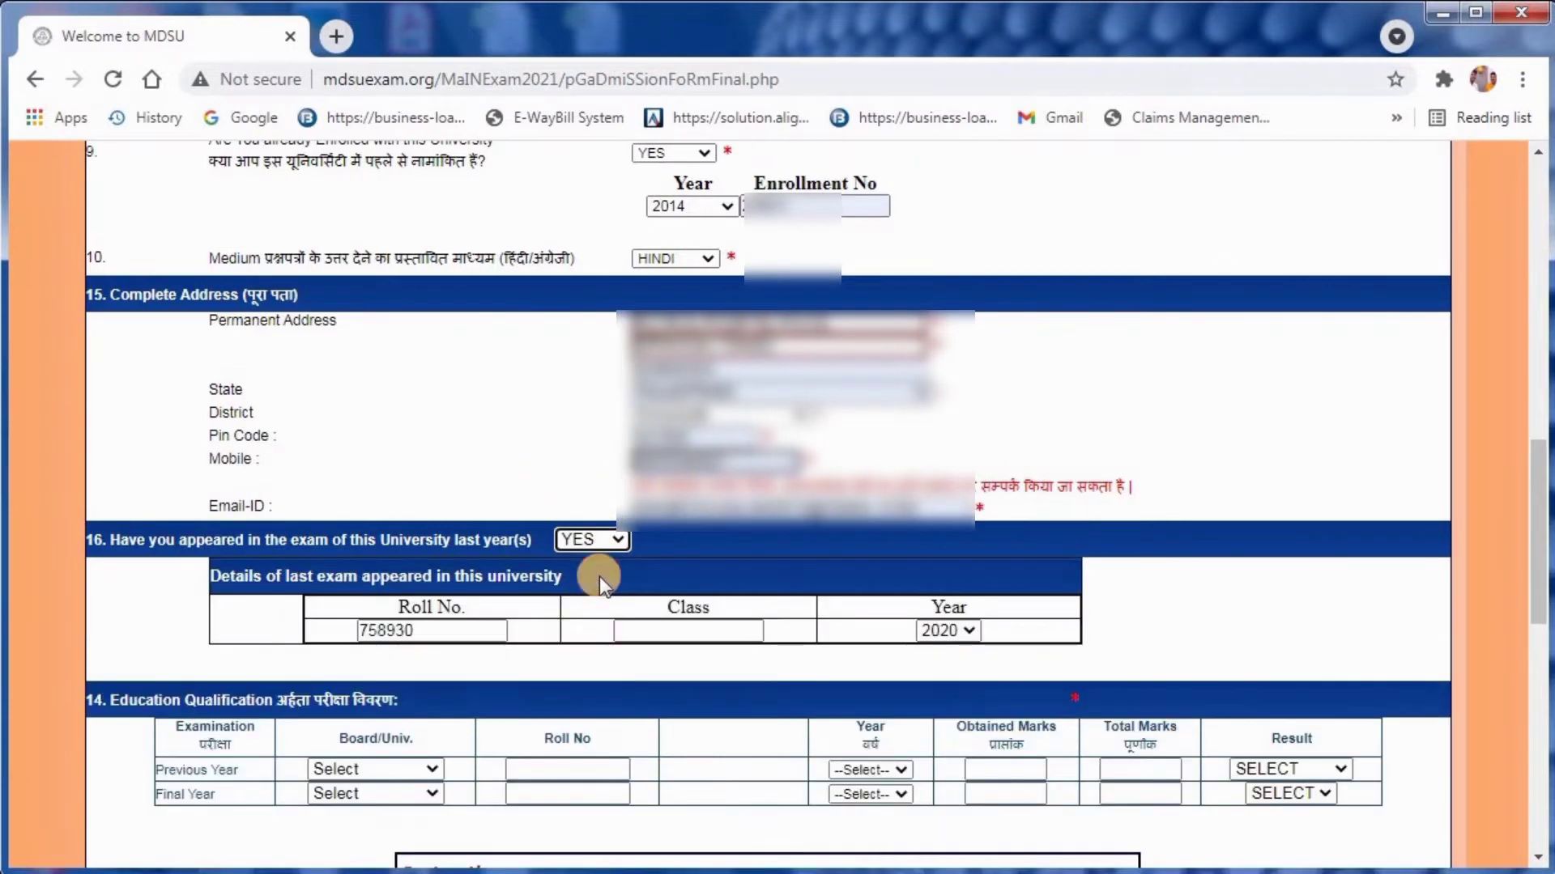
{"action": "left_click", "coordinate": [628, 630]}
{"action": "left_click", "coordinate": [655, 676]}
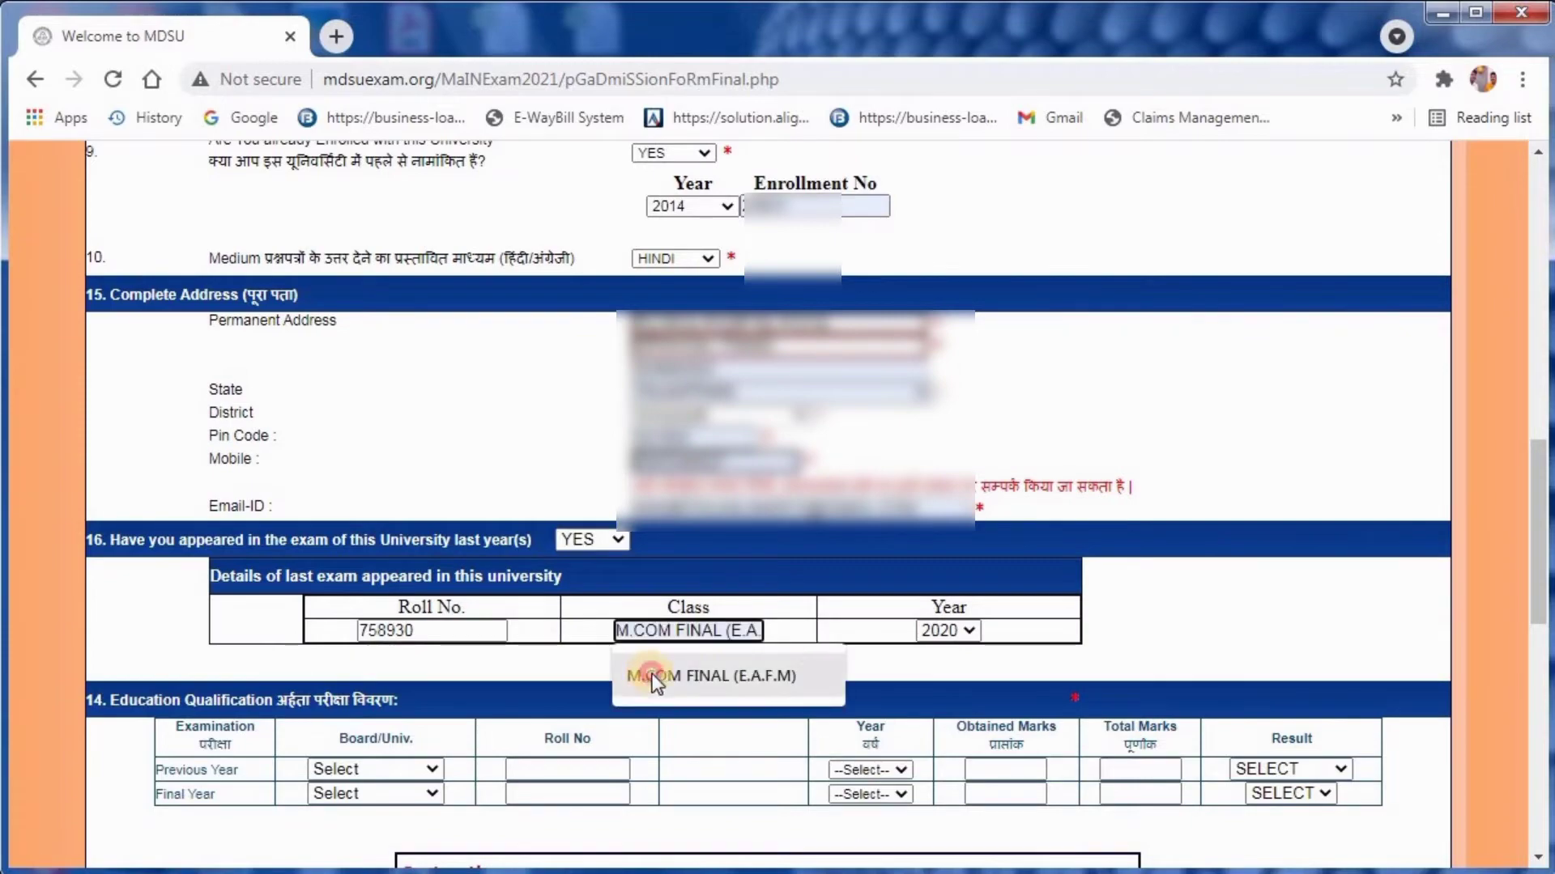
{"action": "left_click", "coordinate": [852, 634]}
Step: Fill the Previous Year qualification row with board MDSU AJMER, the candidate's roll number and year 2020
{"action": "scroll", "coordinate": [857, 639], "scroll_direction": "down", "scroll_amount": 2}
{"action": "scroll", "coordinate": [857, 633], "scroll_direction": "down", "scroll_amount": 5}
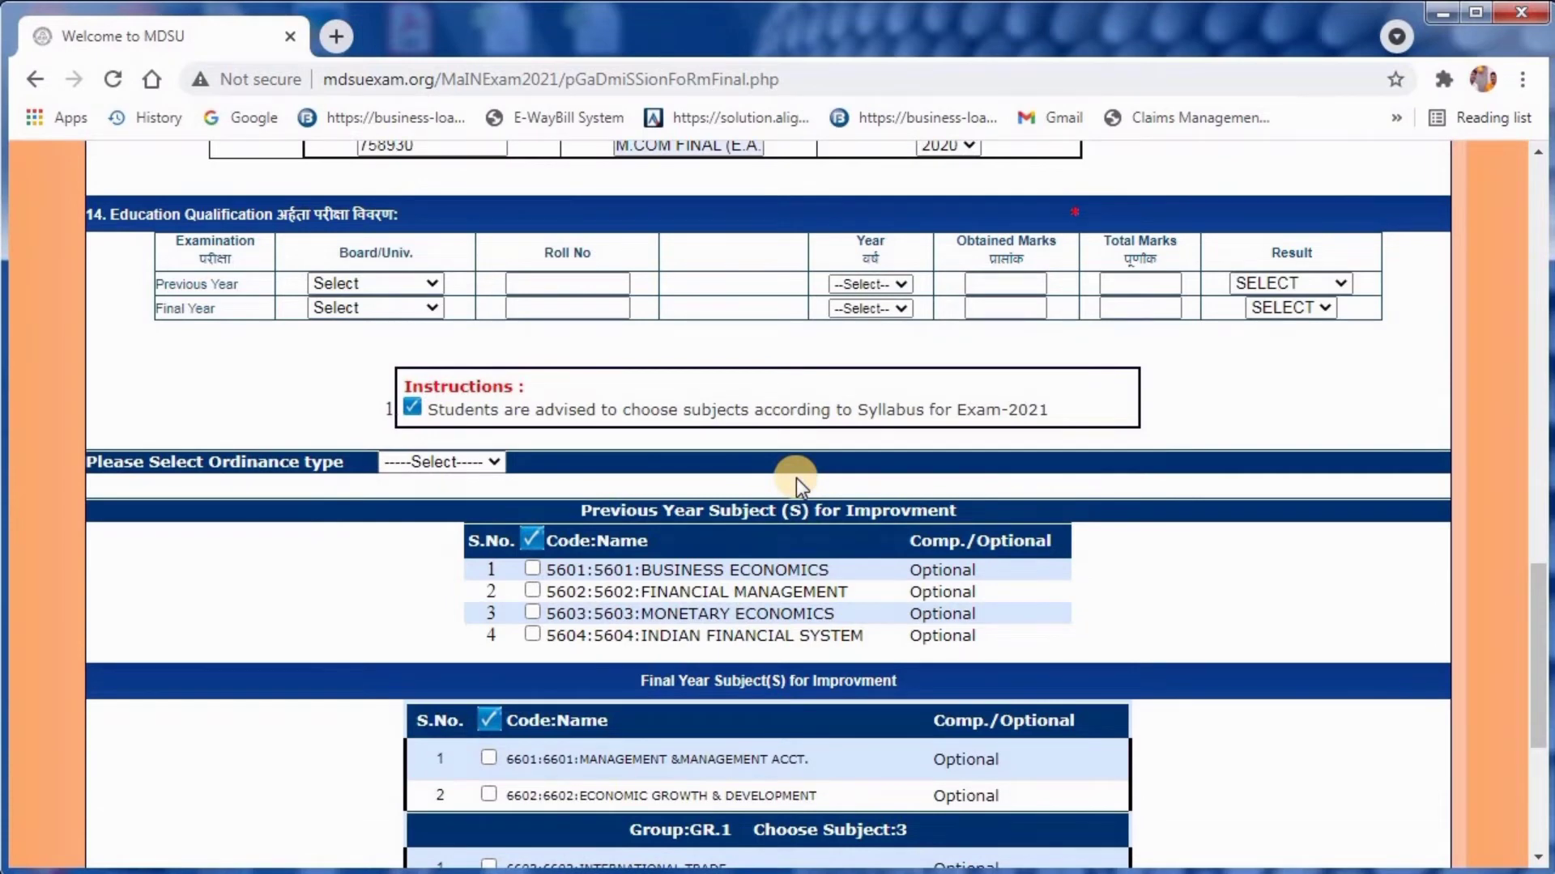
{"action": "left_click", "coordinate": [372, 283]}
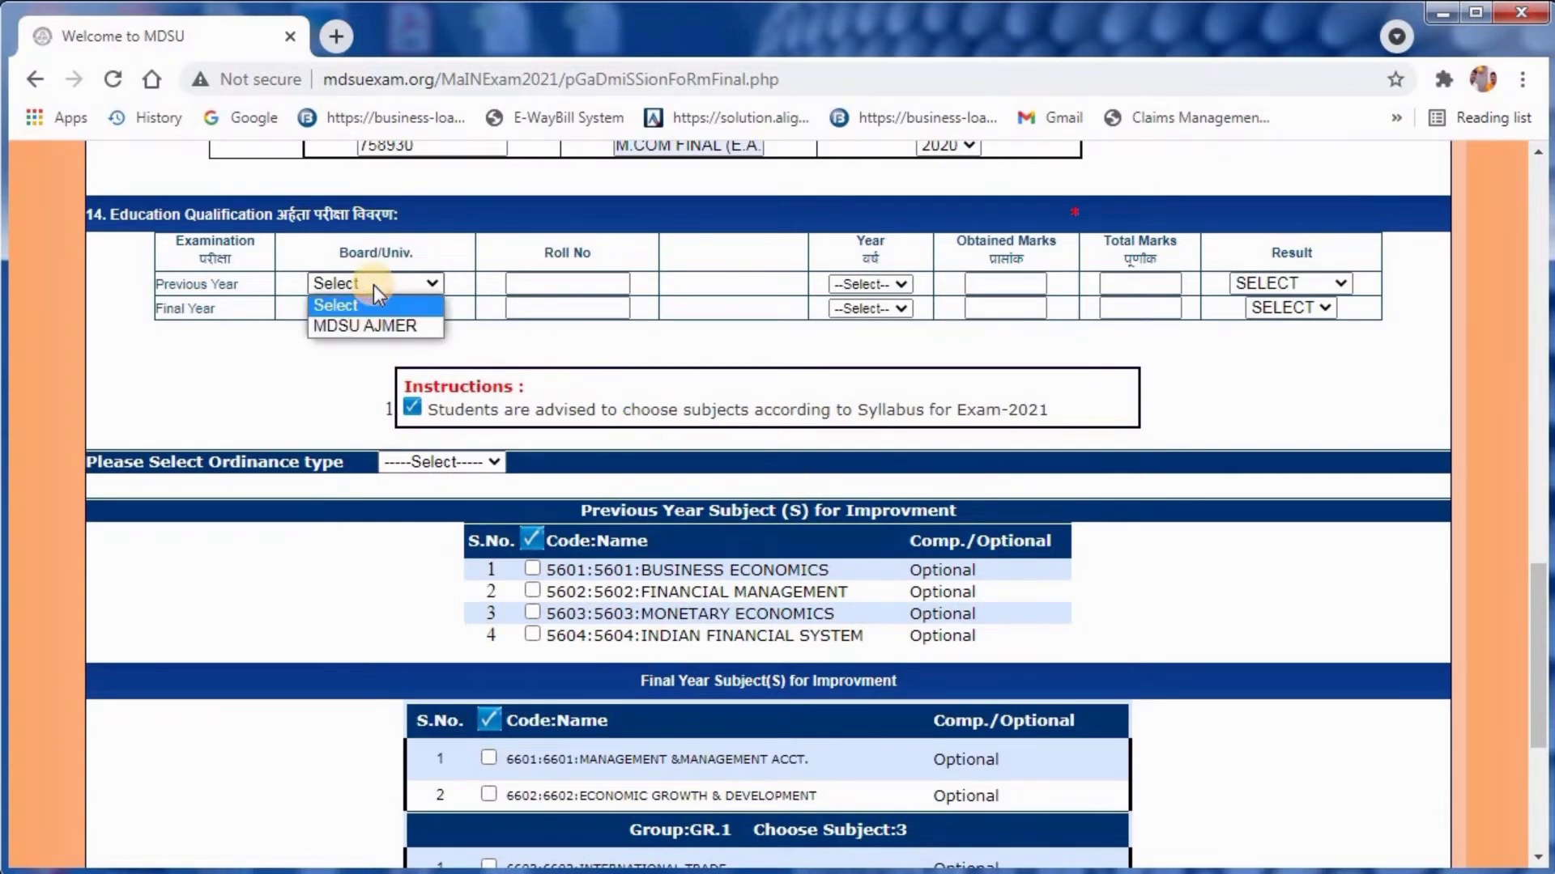
{"action": "left_click", "coordinate": [378, 328]}
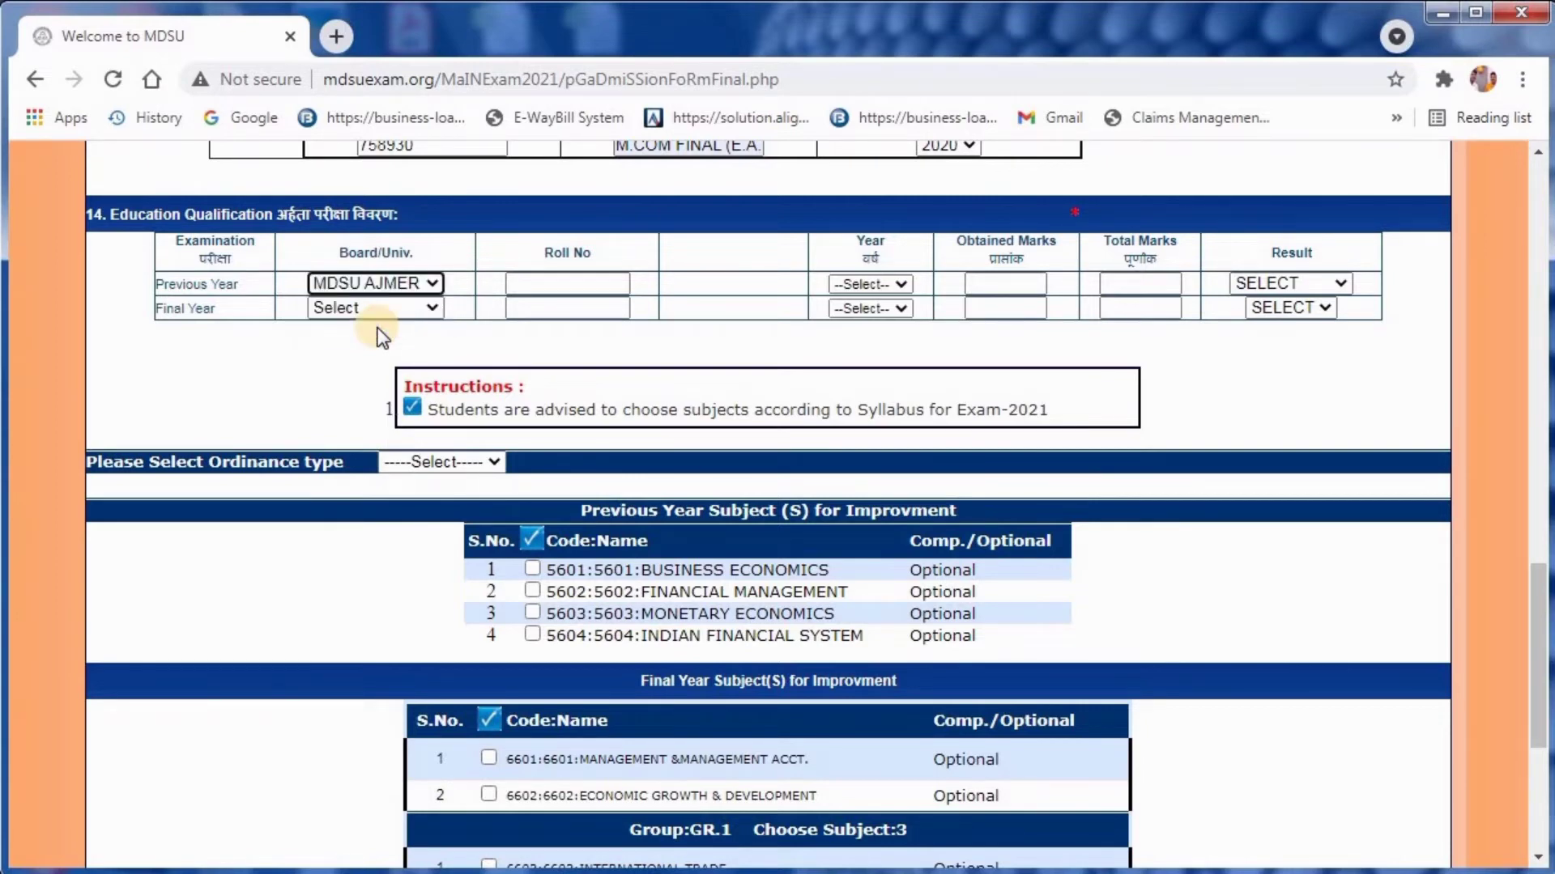
{"action": "left_click", "coordinate": [518, 285]}
{"action": "left_click", "coordinate": [534, 330]}
{"action": "left_click", "coordinate": [847, 285]}
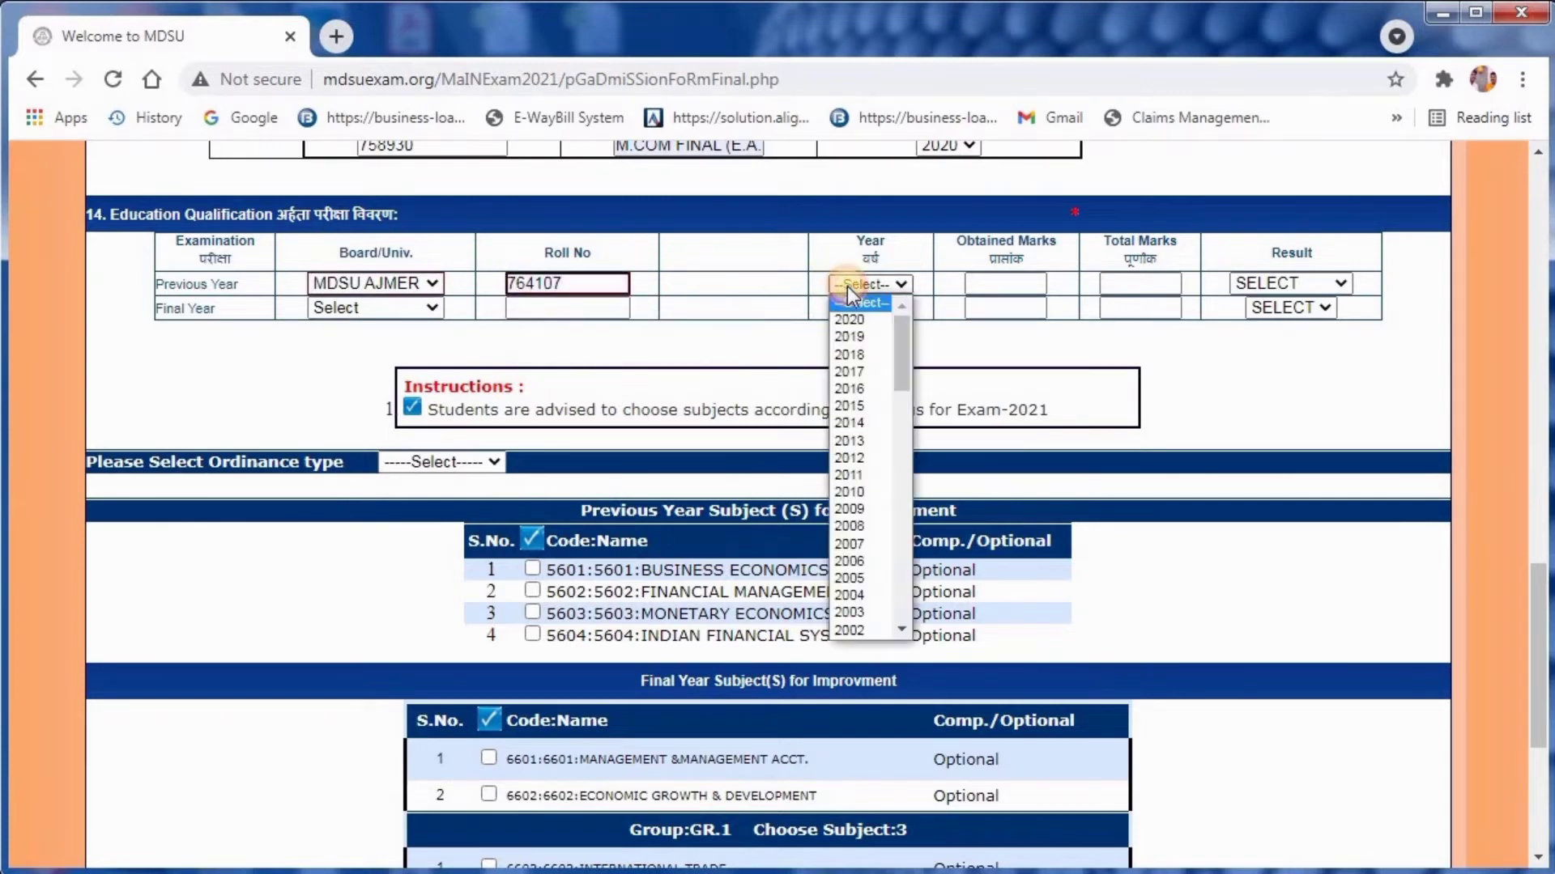
{"action": "left_click", "coordinate": [858, 322]}
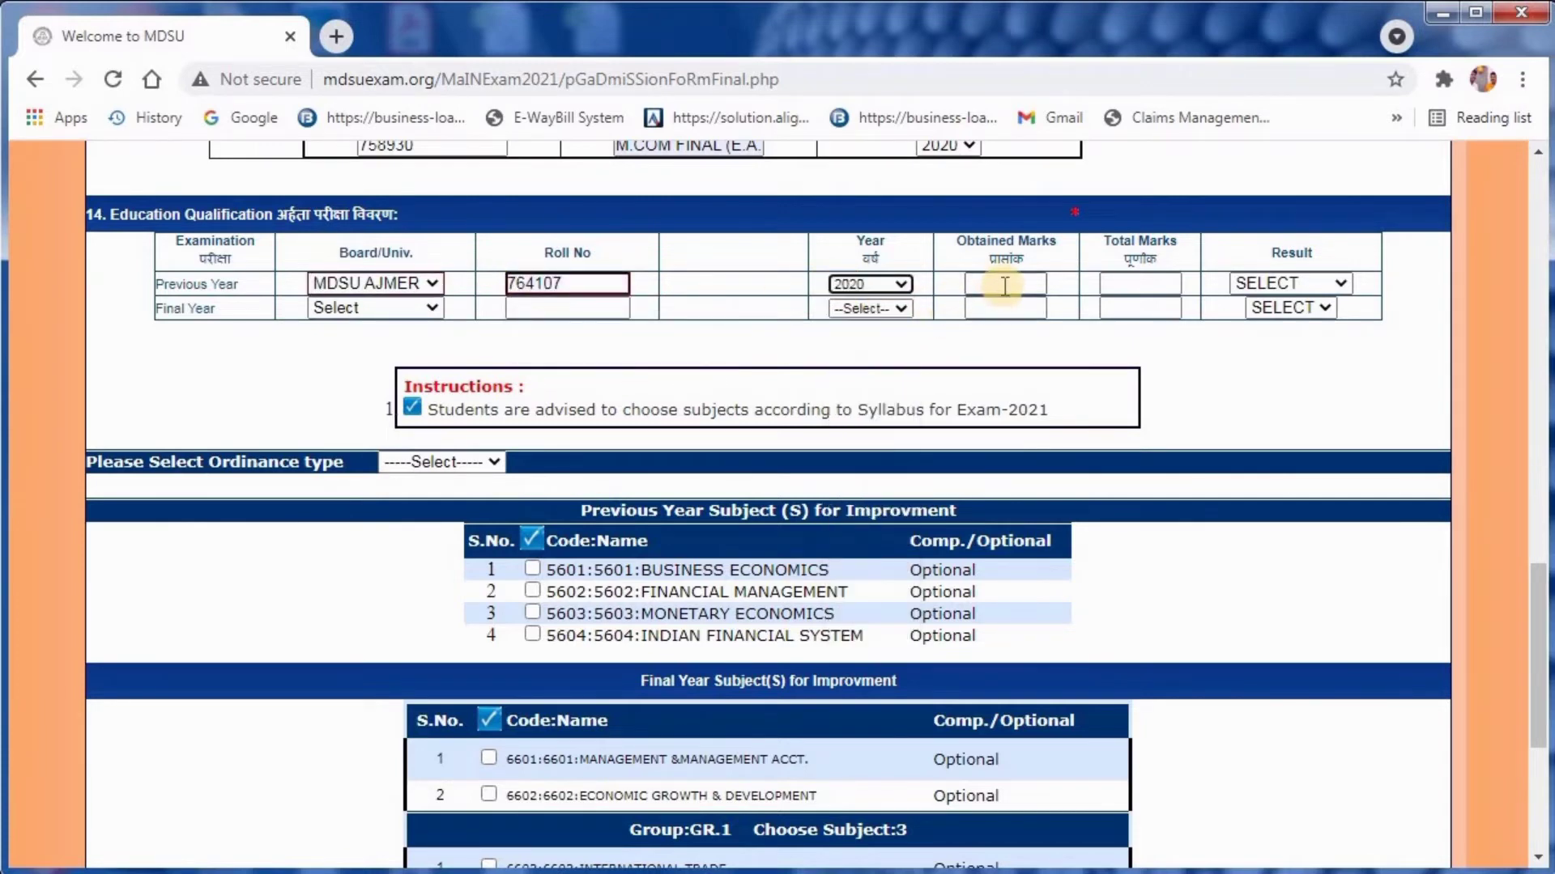
Step: Complete the Previous Year row with obtained marks 147, total marks 400 and result PASS
{"action": "left_click", "coordinate": [1004, 282]}
{"action": "left_click", "coordinate": [1001, 320]}
{"action": "left_click", "coordinate": [1129, 283]}
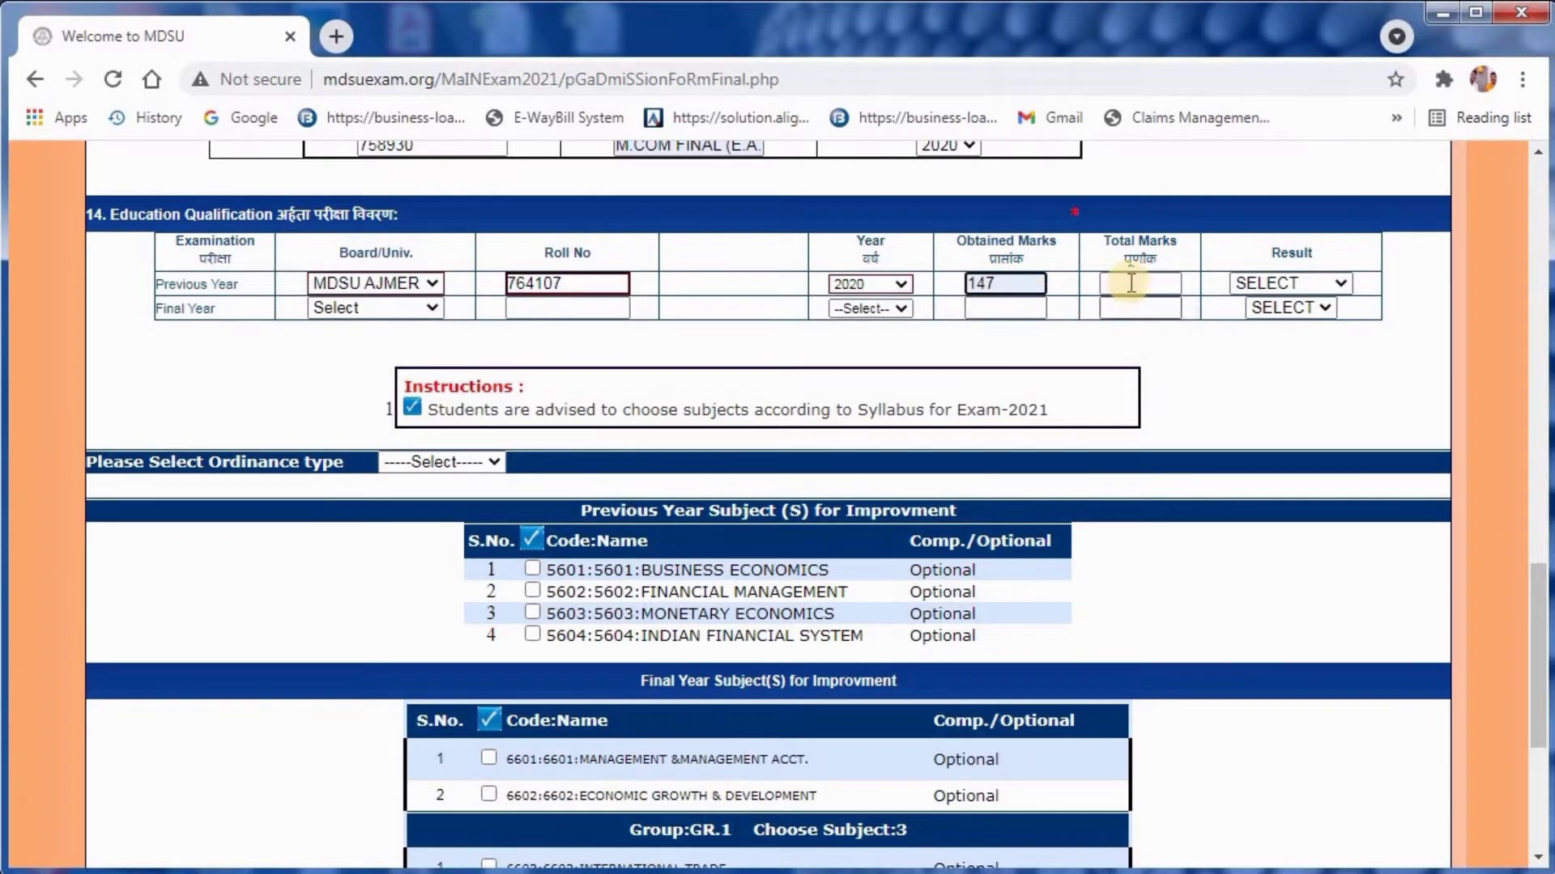
{"action": "left_click", "coordinate": [1127, 324]}
{"action": "left_click", "coordinate": [1255, 283]}
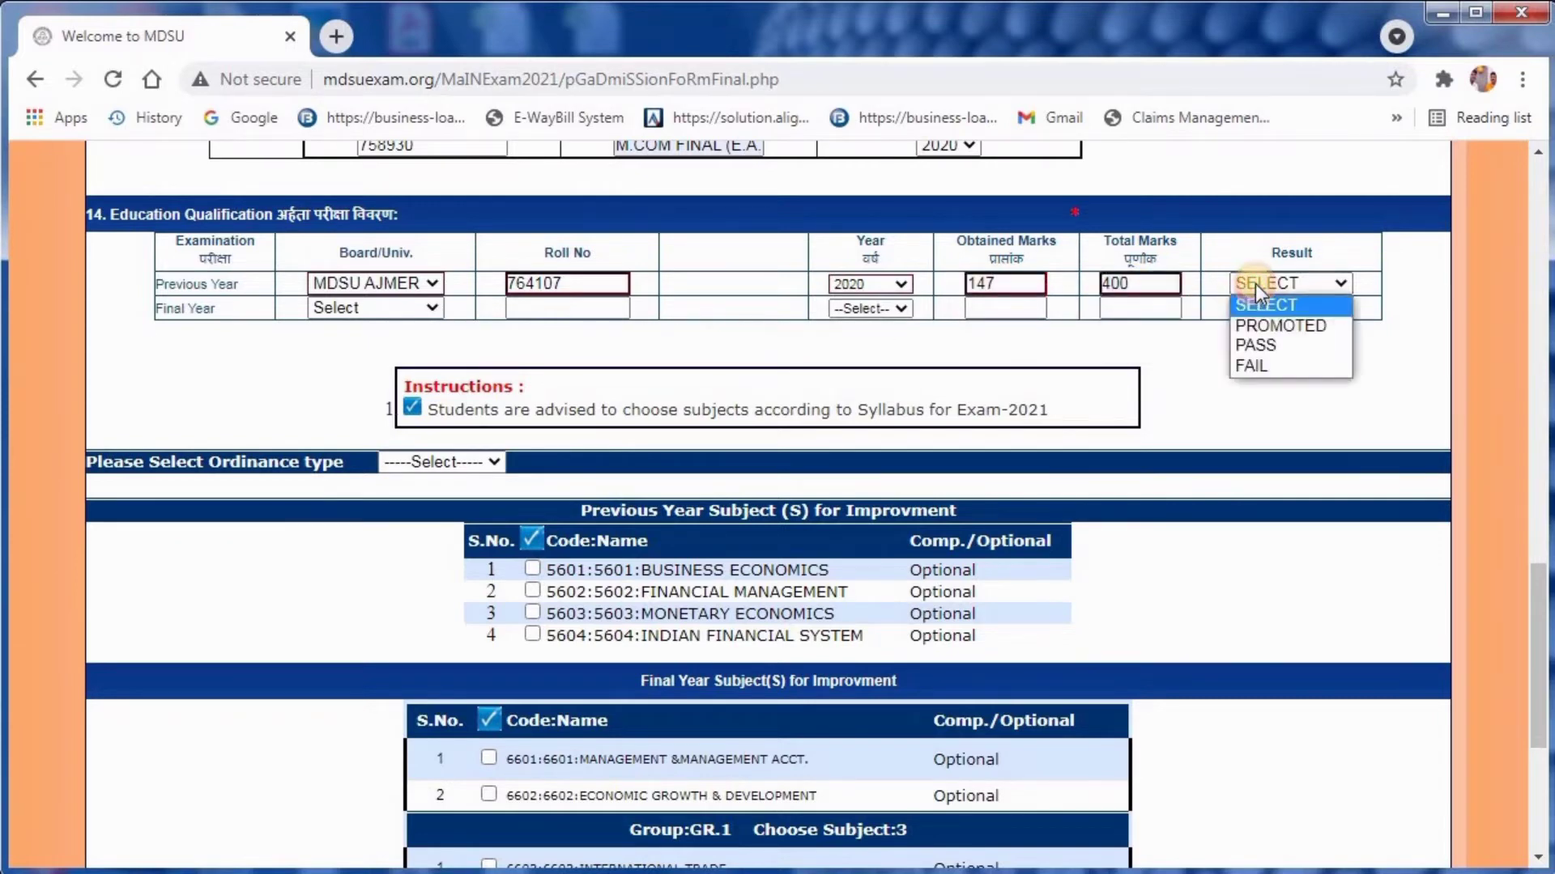
{"action": "left_click", "coordinate": [1338, 348]}
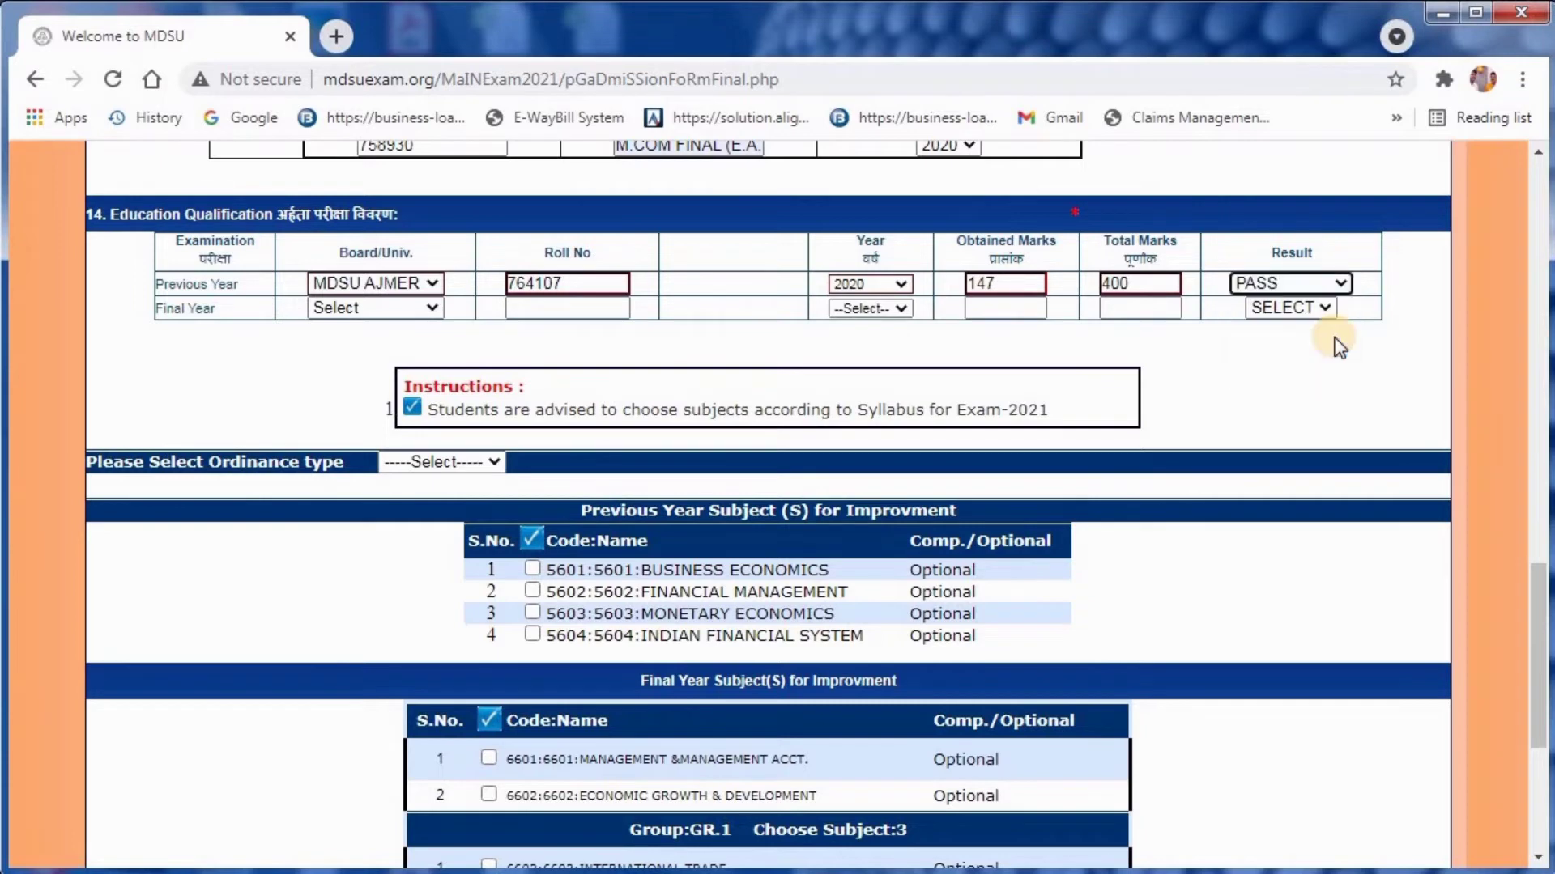
{"action": "left_click", "coordinate": [1320, 281]}
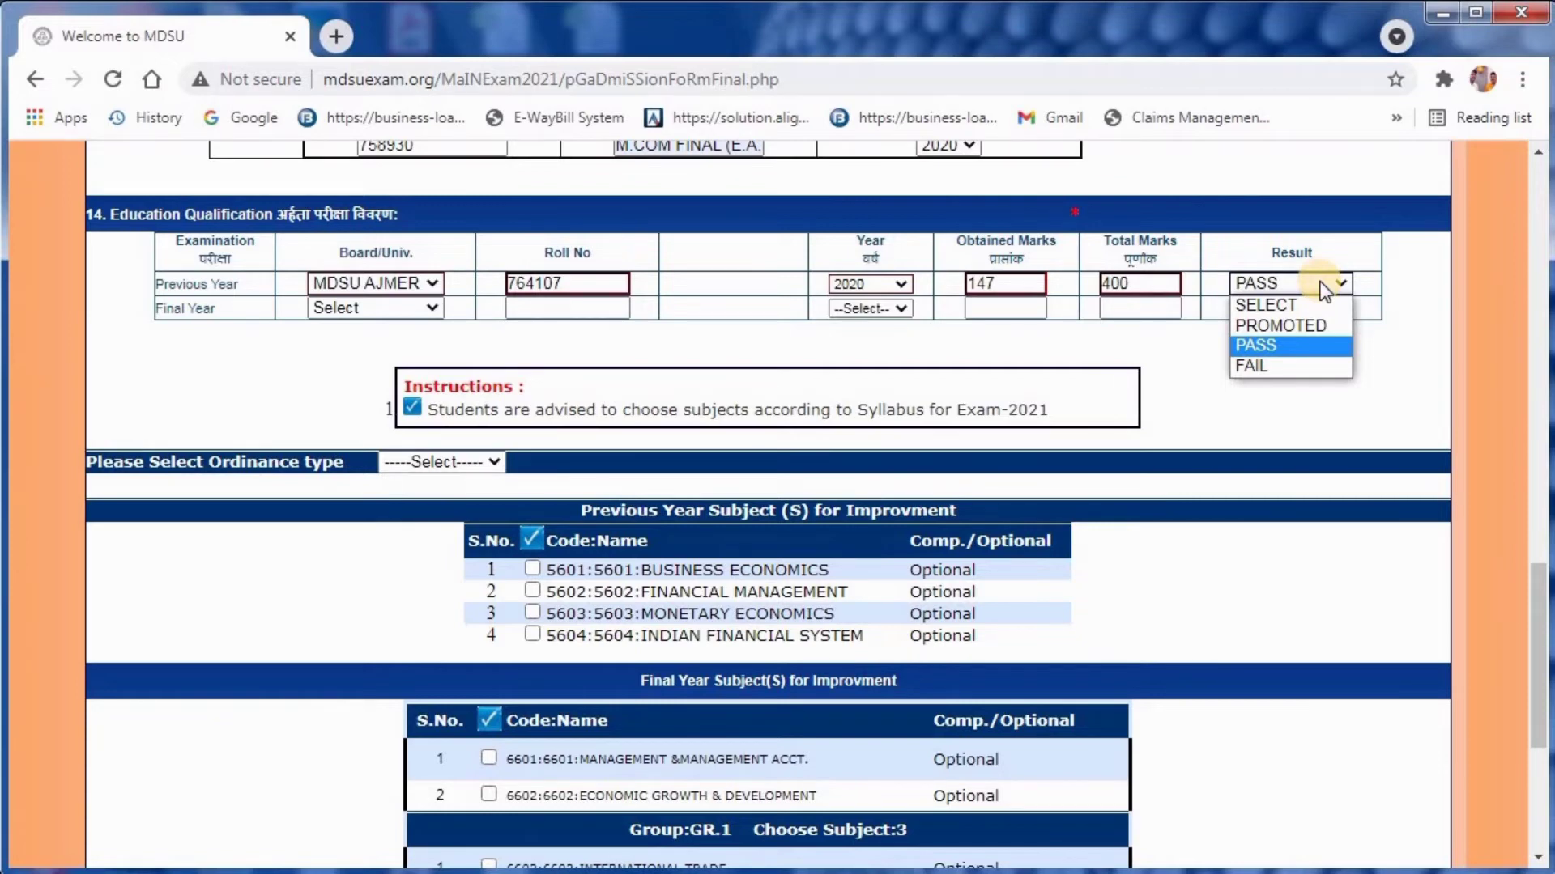
{"action": "left_click", "coordinate": [1323, 286]}
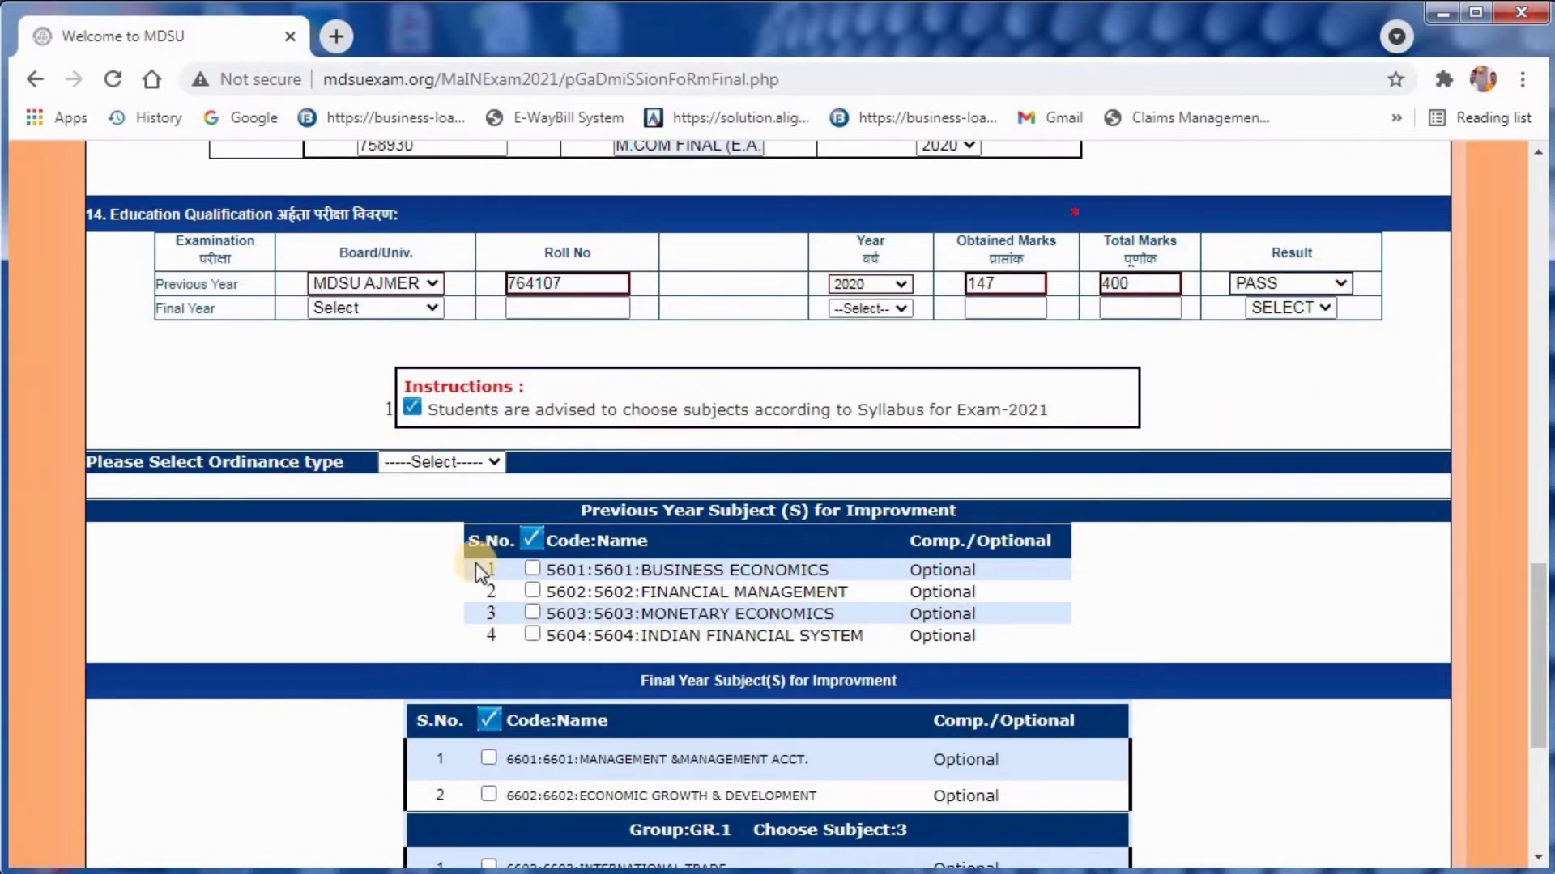
Step: Try to mark 5601 BUSINESS ECONOMICS among the previous-year subjects for improvement
{"action": "left_click", "coordinate": [616, 509]}
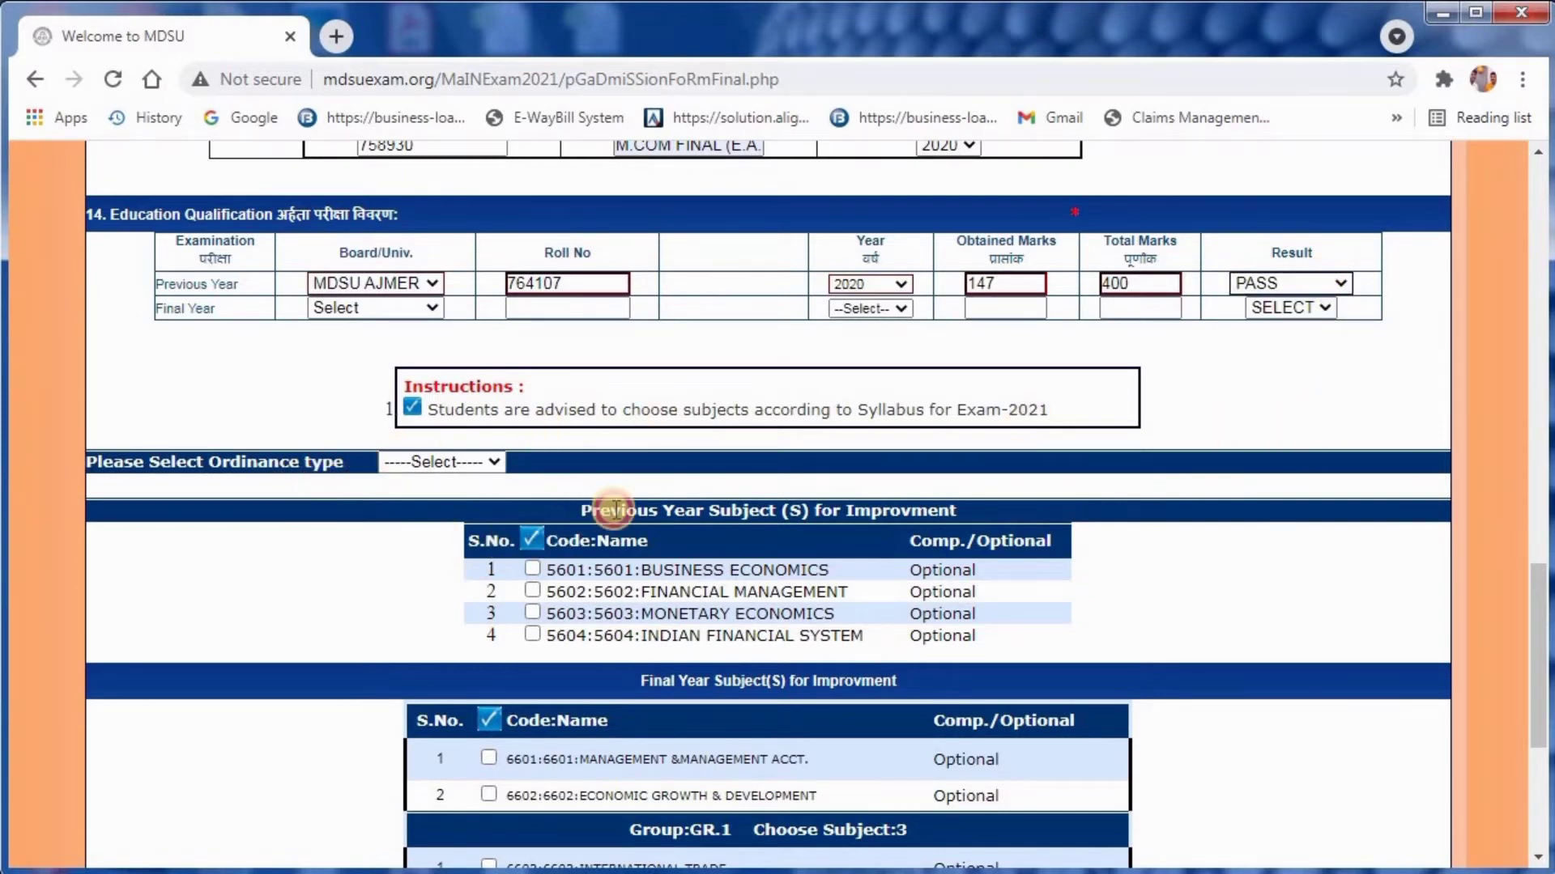
{"action": "left_click_drag", "start_coordinate": [616, 508], "coordinate": [965, 512]}
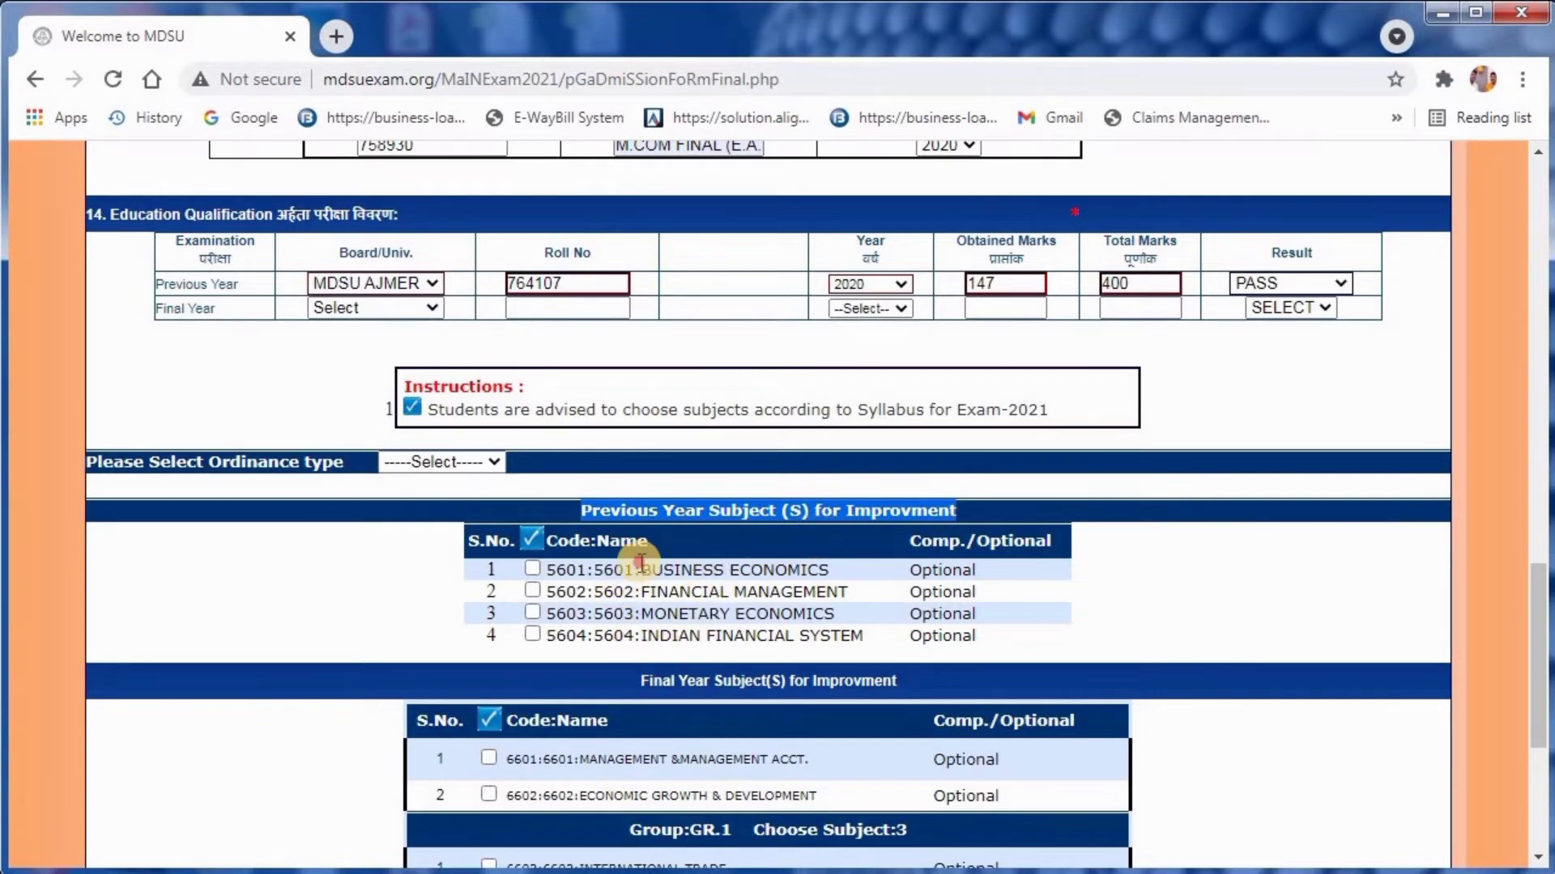
{"action": "left_click_drag", "start_coordinate": [641, 567], "coordinate": [984, 642]}
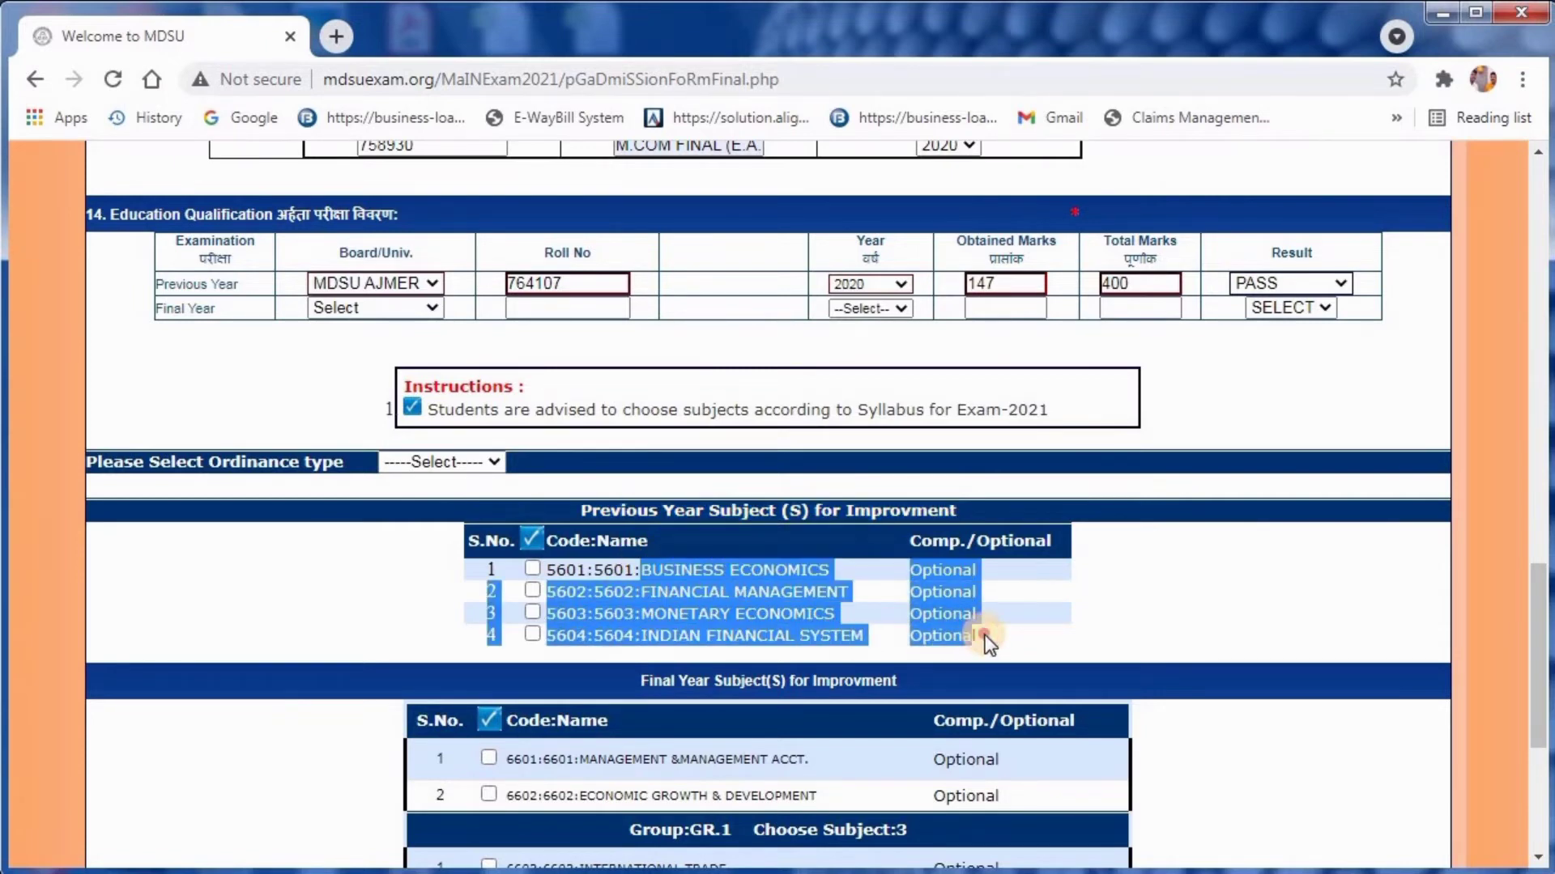
{"action": "left_click", "coordinate": [985, 639]}
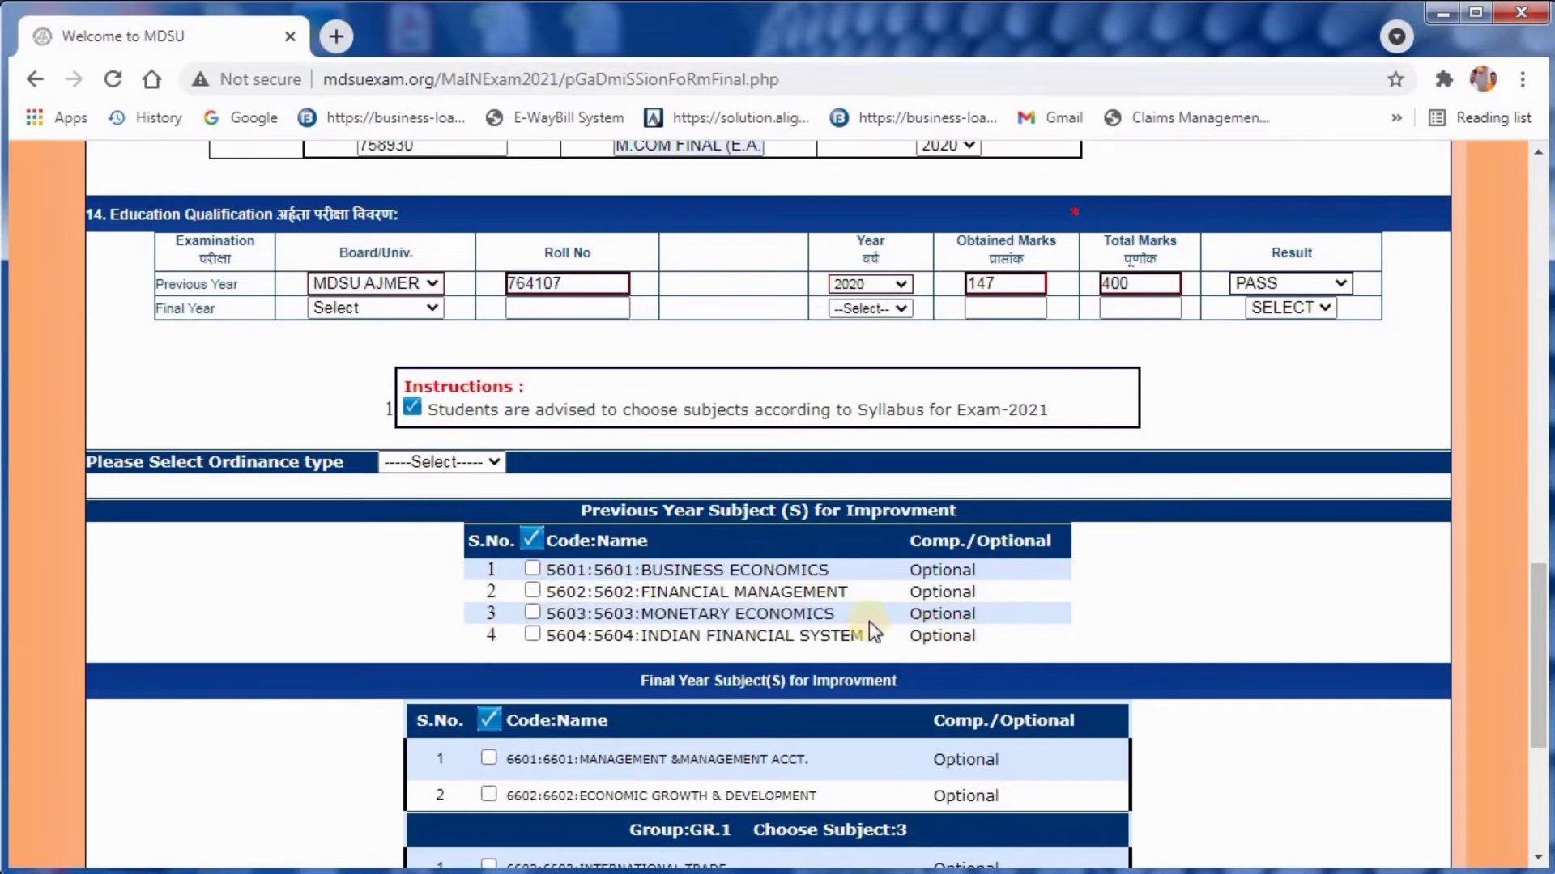
{"action": "left_click", "coordinate": [528, 569]}
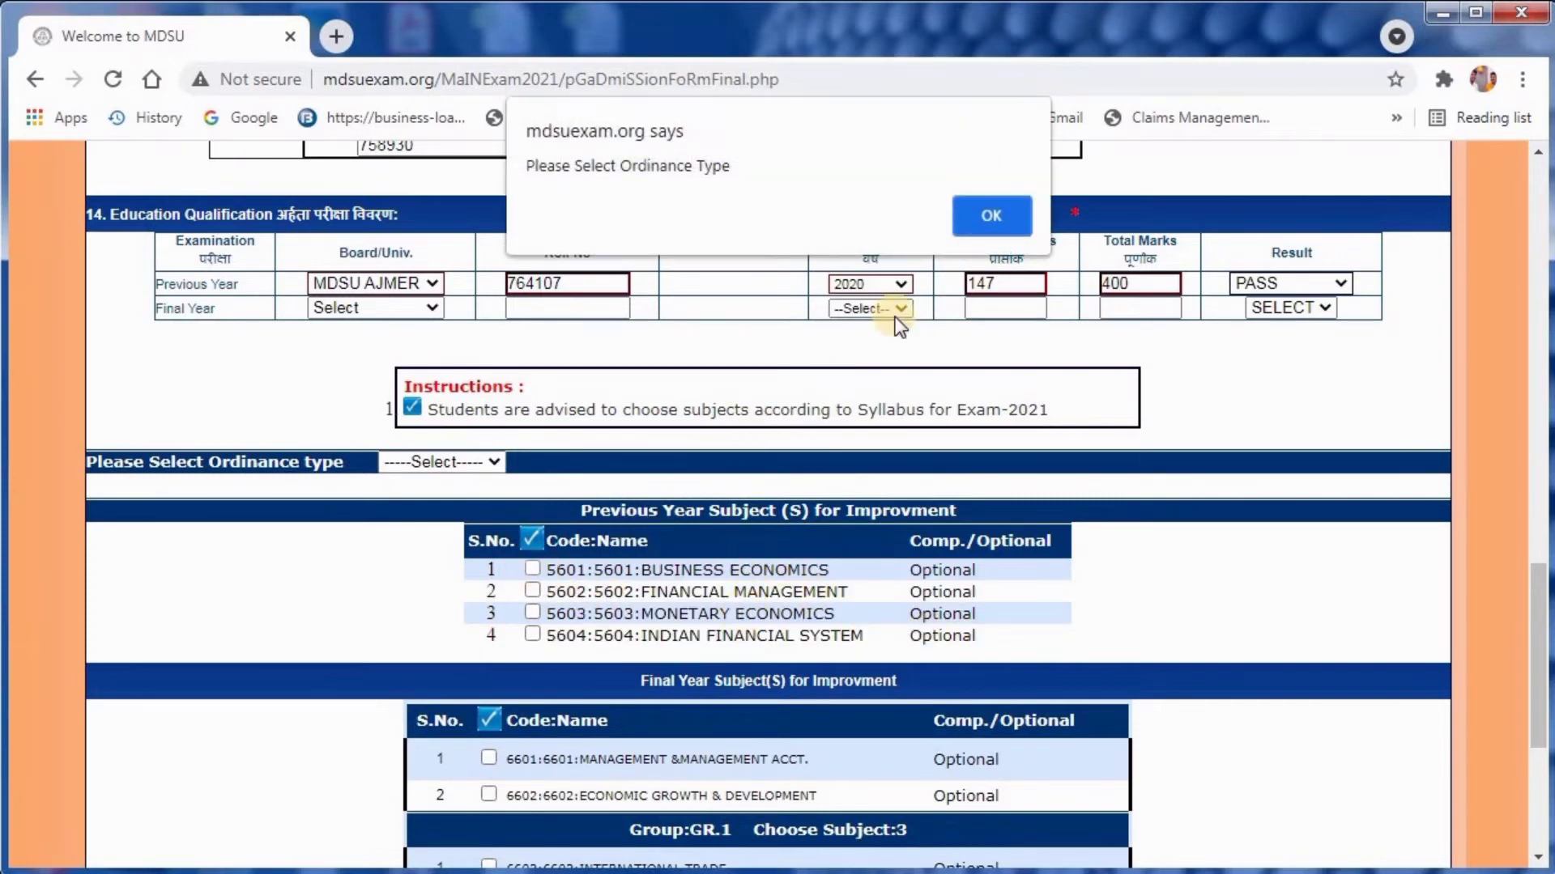
{"action": "left_click", "coordinate": [975, 220]}
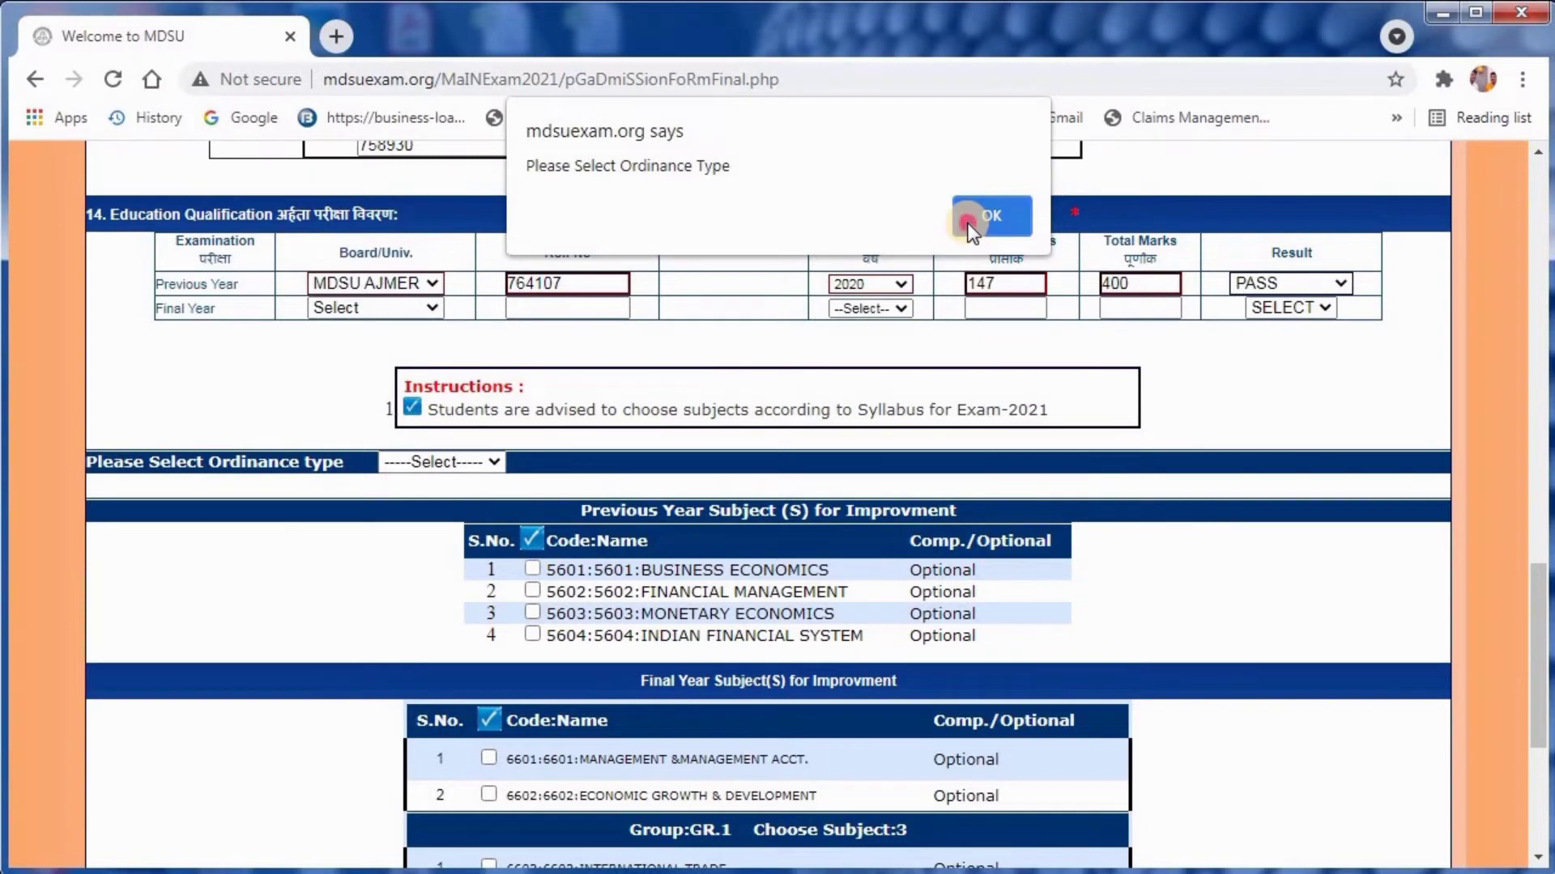
Step: Read the improvement rules for ordinance types 169E1 and 169E2, and set the ordinance type to 169D
{"action": "left_click", "coordinate": [492, 455]}
{"action": "left_click", "coordinate": [483, 500]}
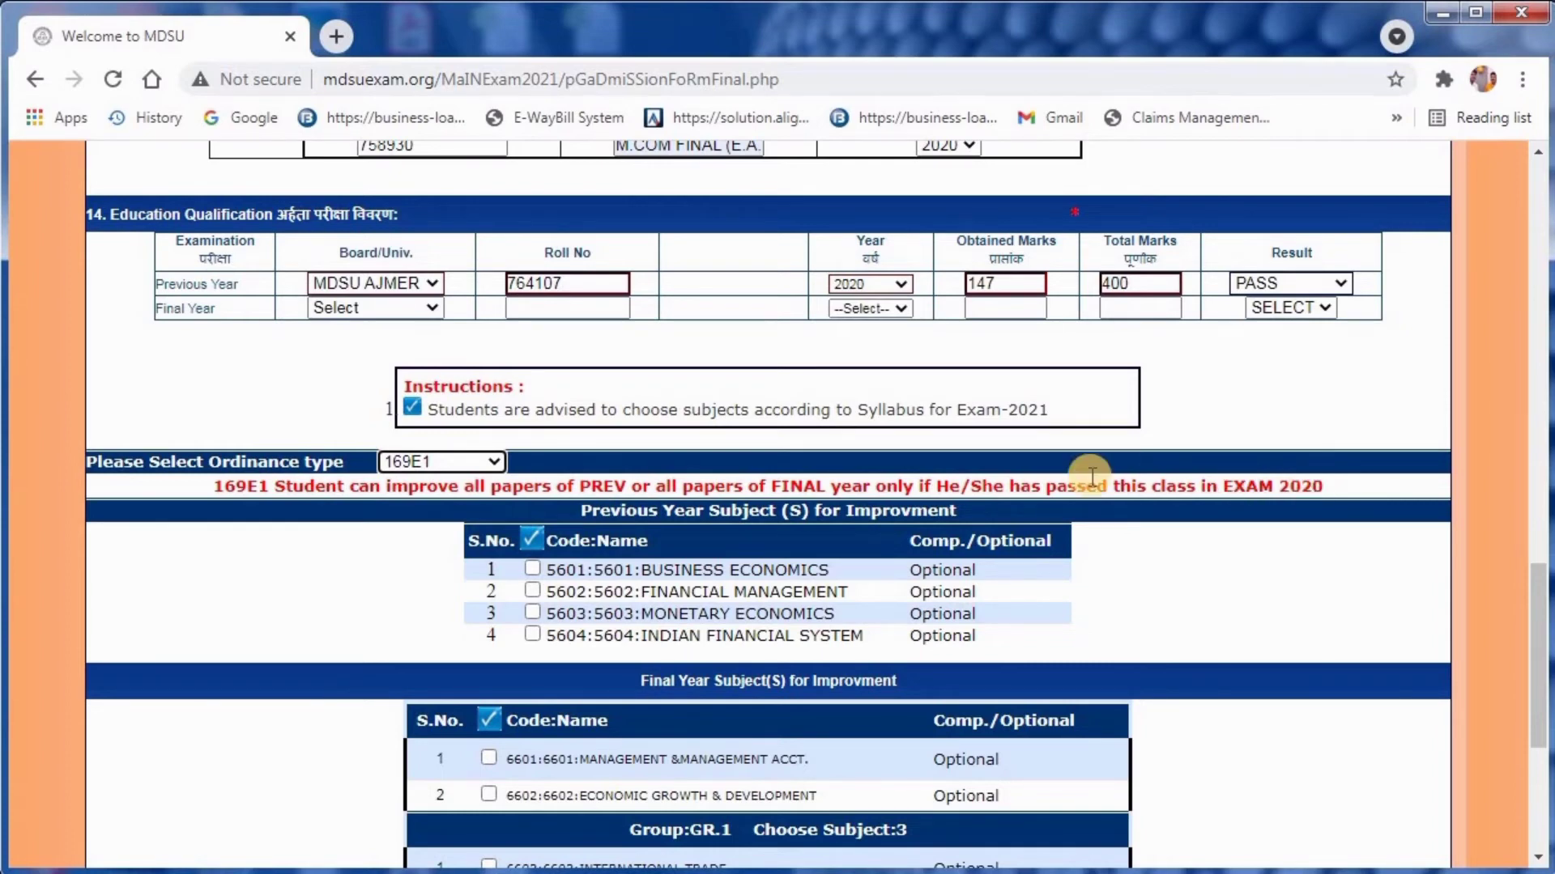
{"action": "left_click", "coordinate": [496, 461]}
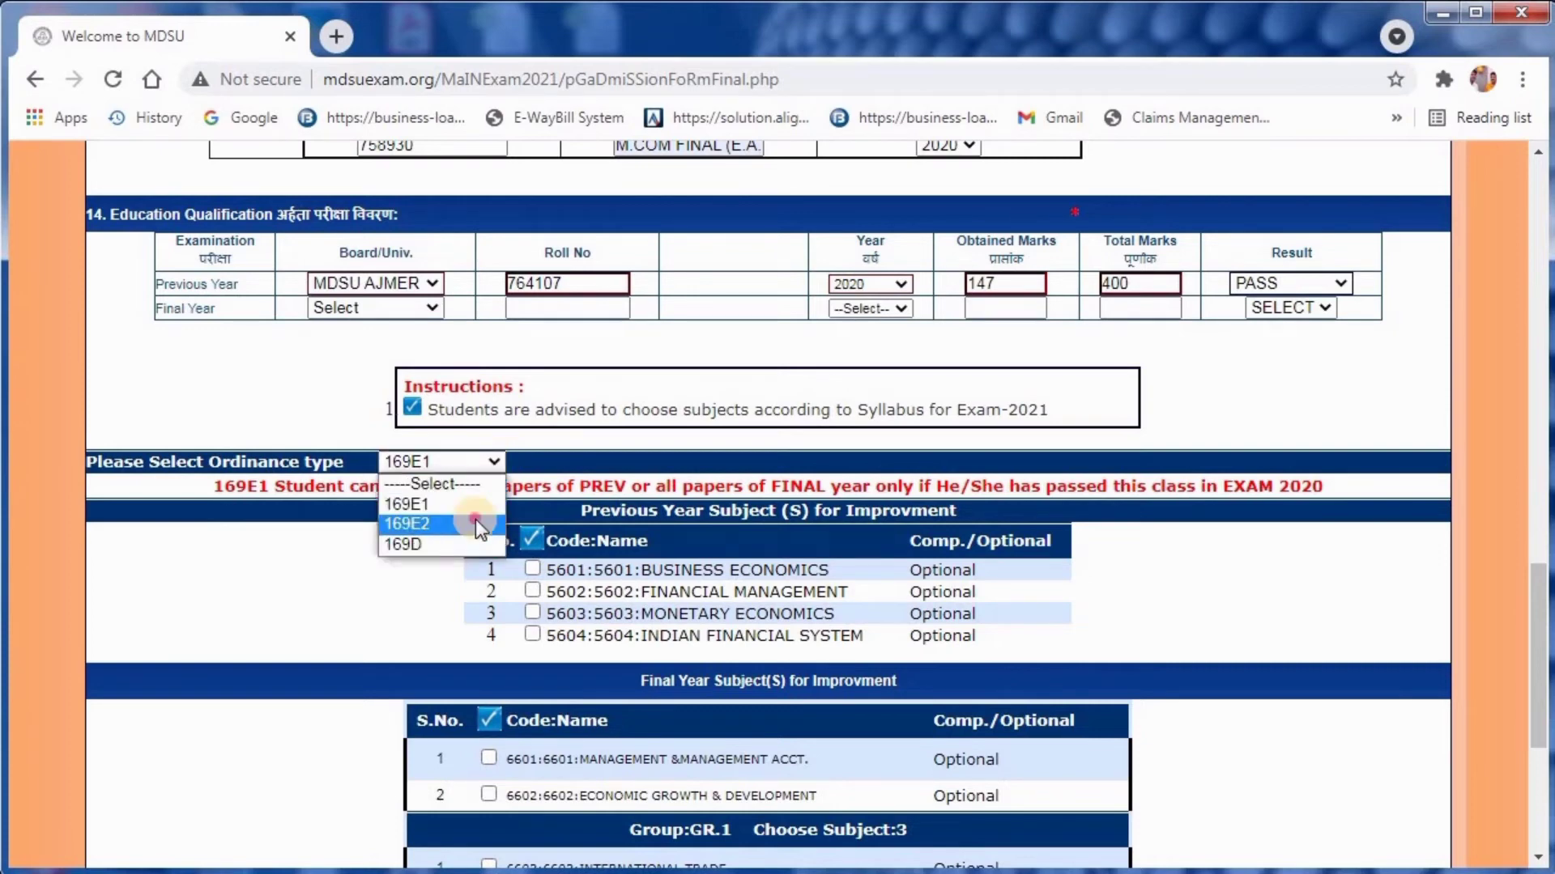
{"action": "left_click", "coordinate": [475, 522]}
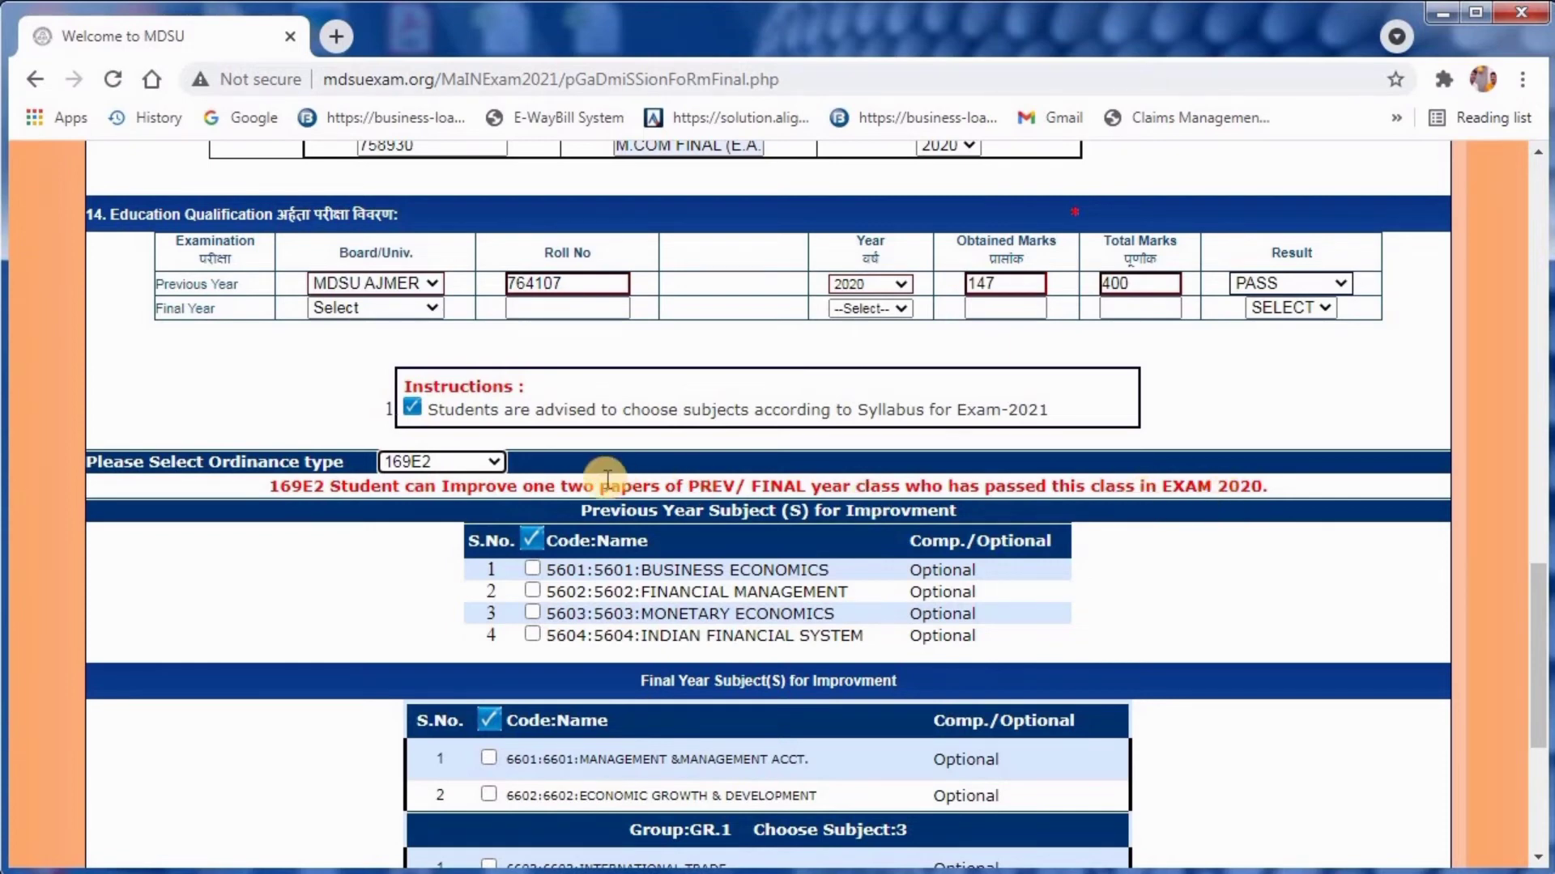
{"action": "left_click", "coordinate": [484, 463]}
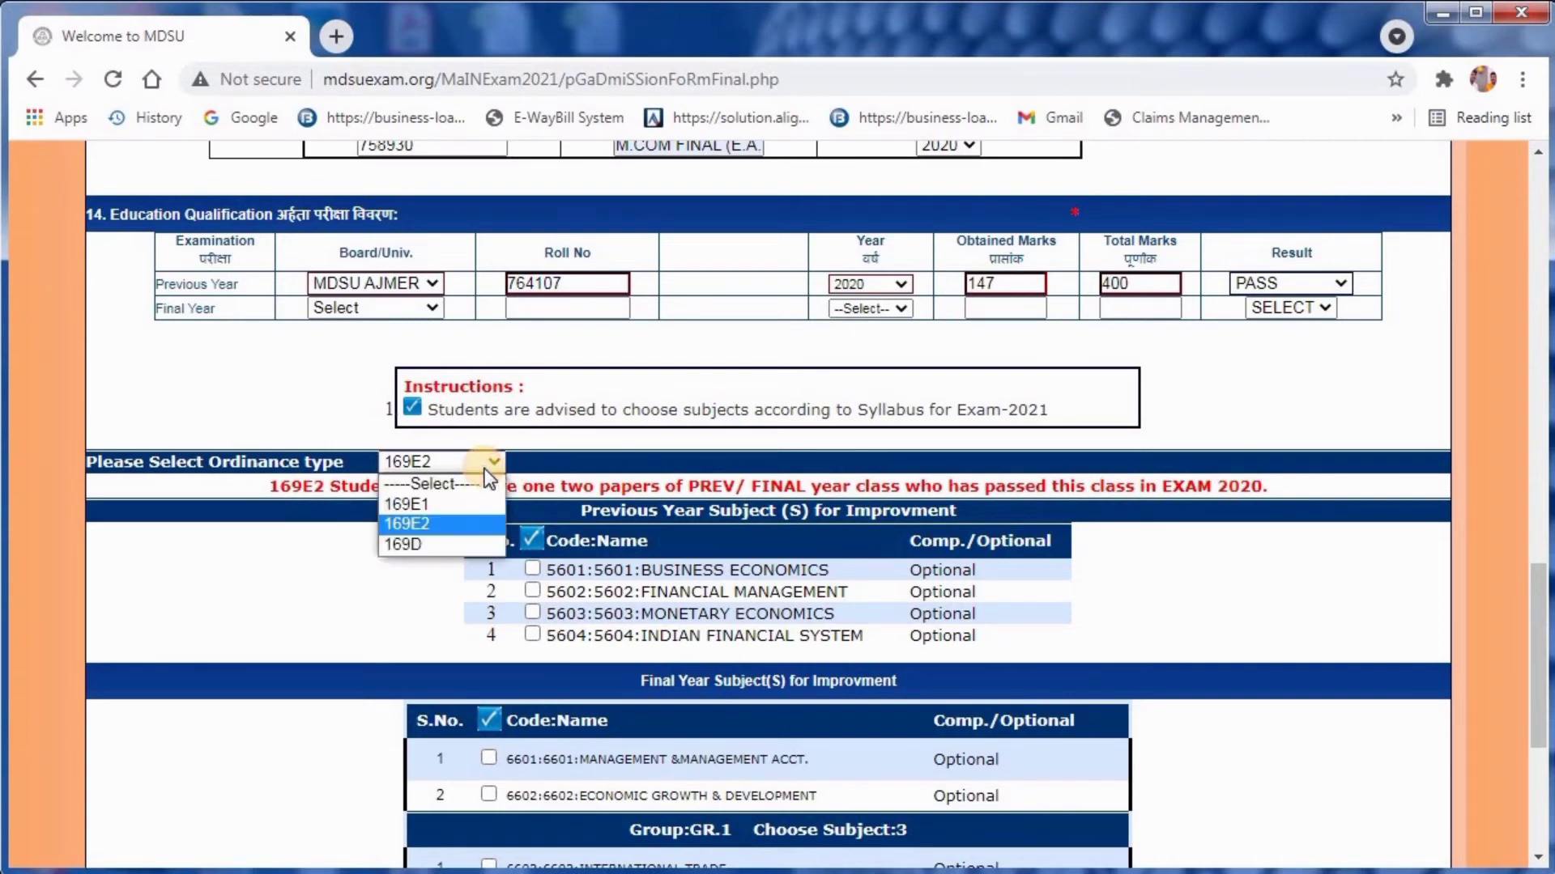
{"action": "left_click", "coordinate": [463, 543]}
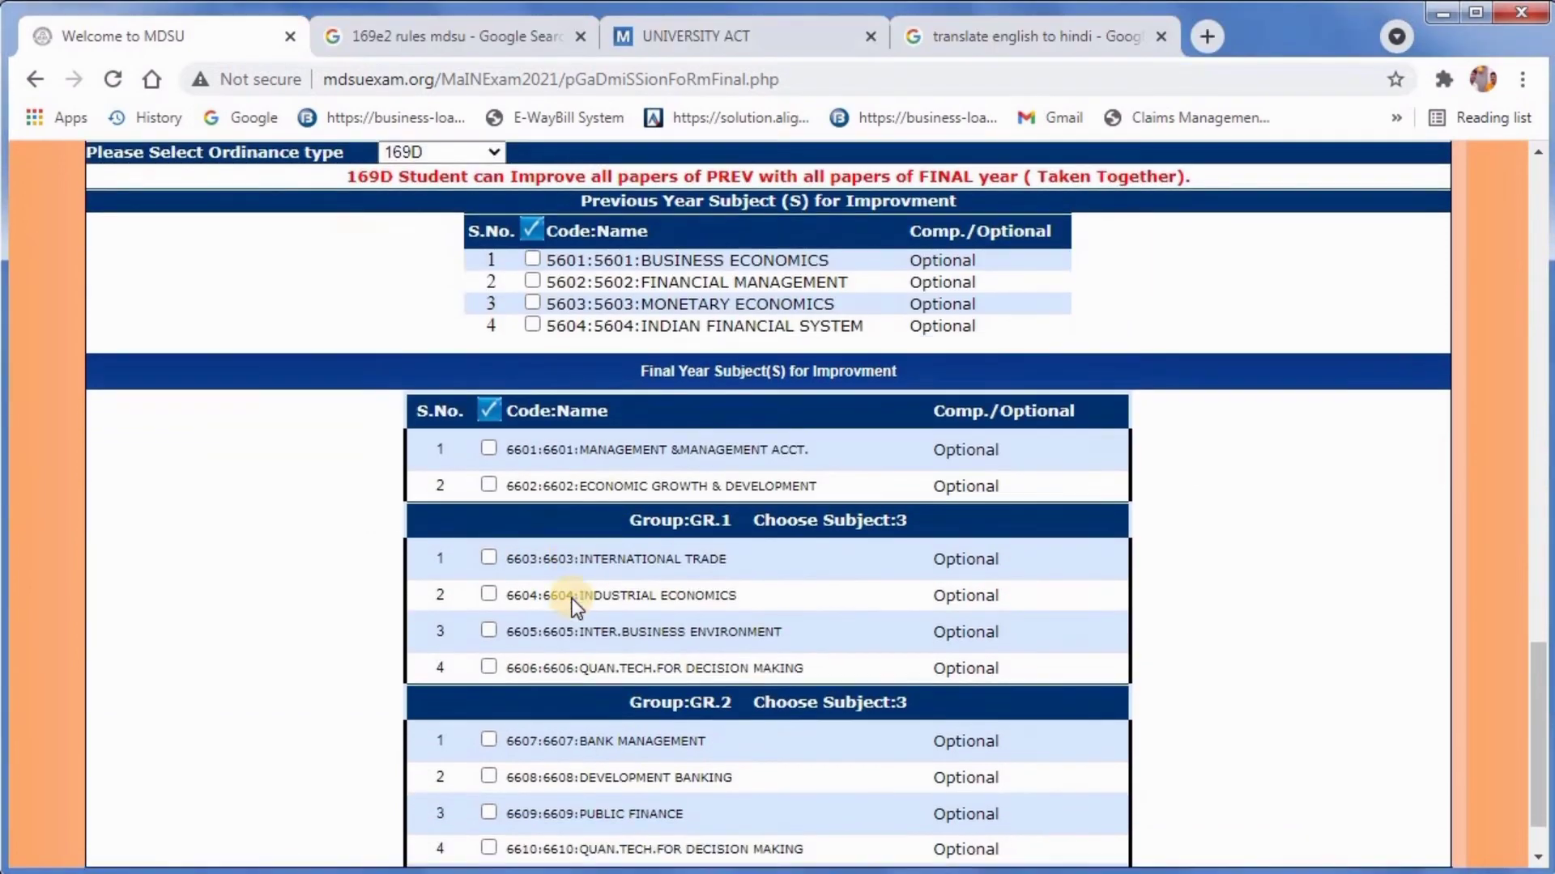
{"action": "scroll", "coordinate": [572, 599], "scroll_direction": "down", "scroll_amount": 1}
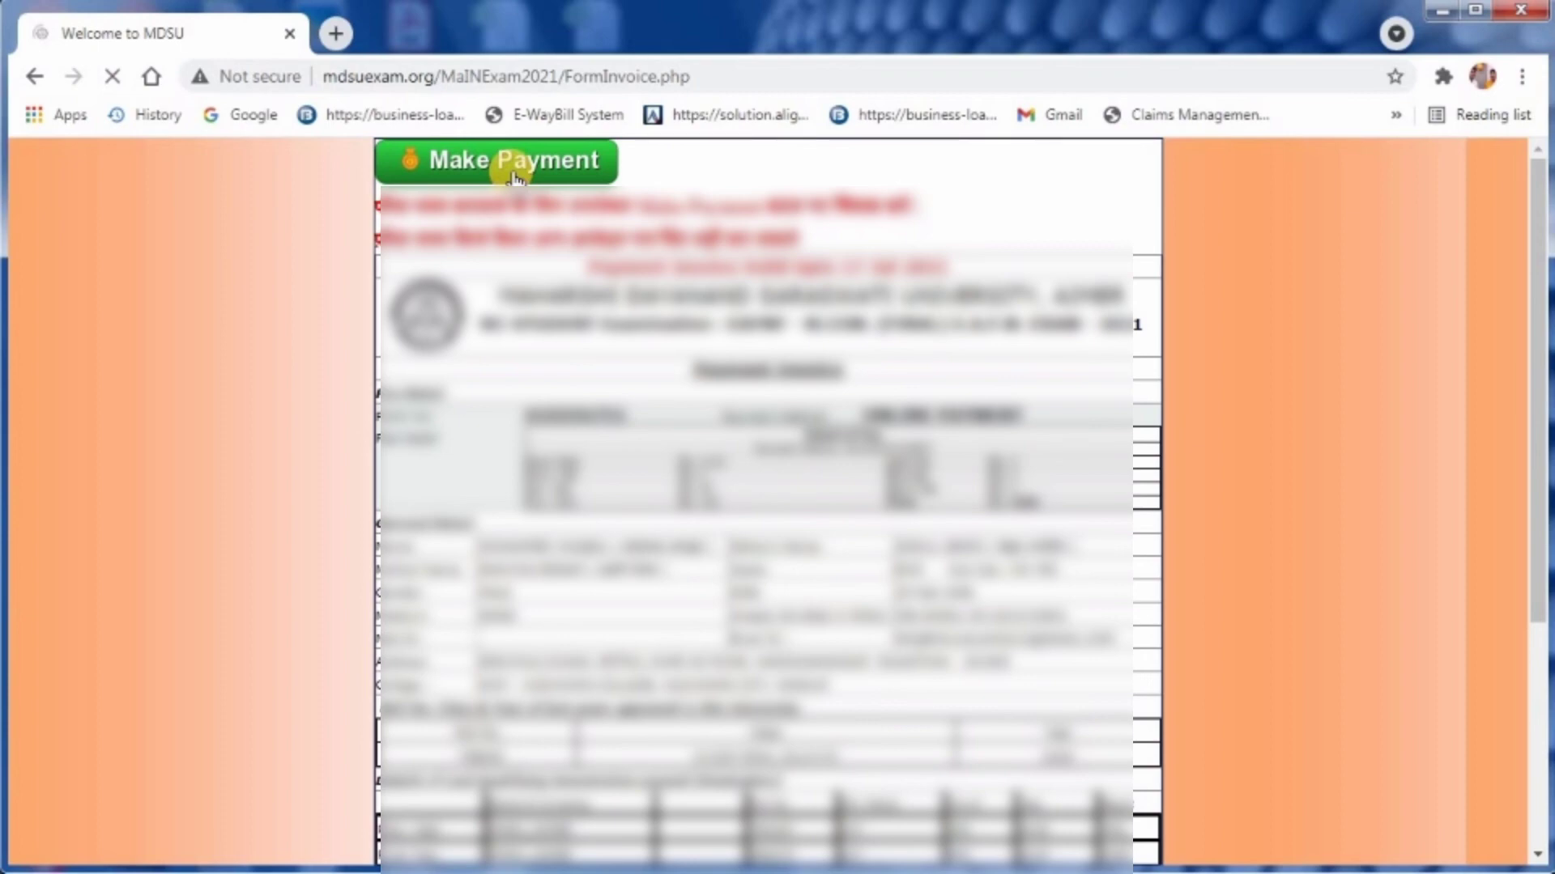
Step: Review the payment invoice's candidate details and instructions down to the end of the page
{"action": "scroll", "coordinate": [836, 847], "scroll_direction": "down", "scroll_amount": 4}
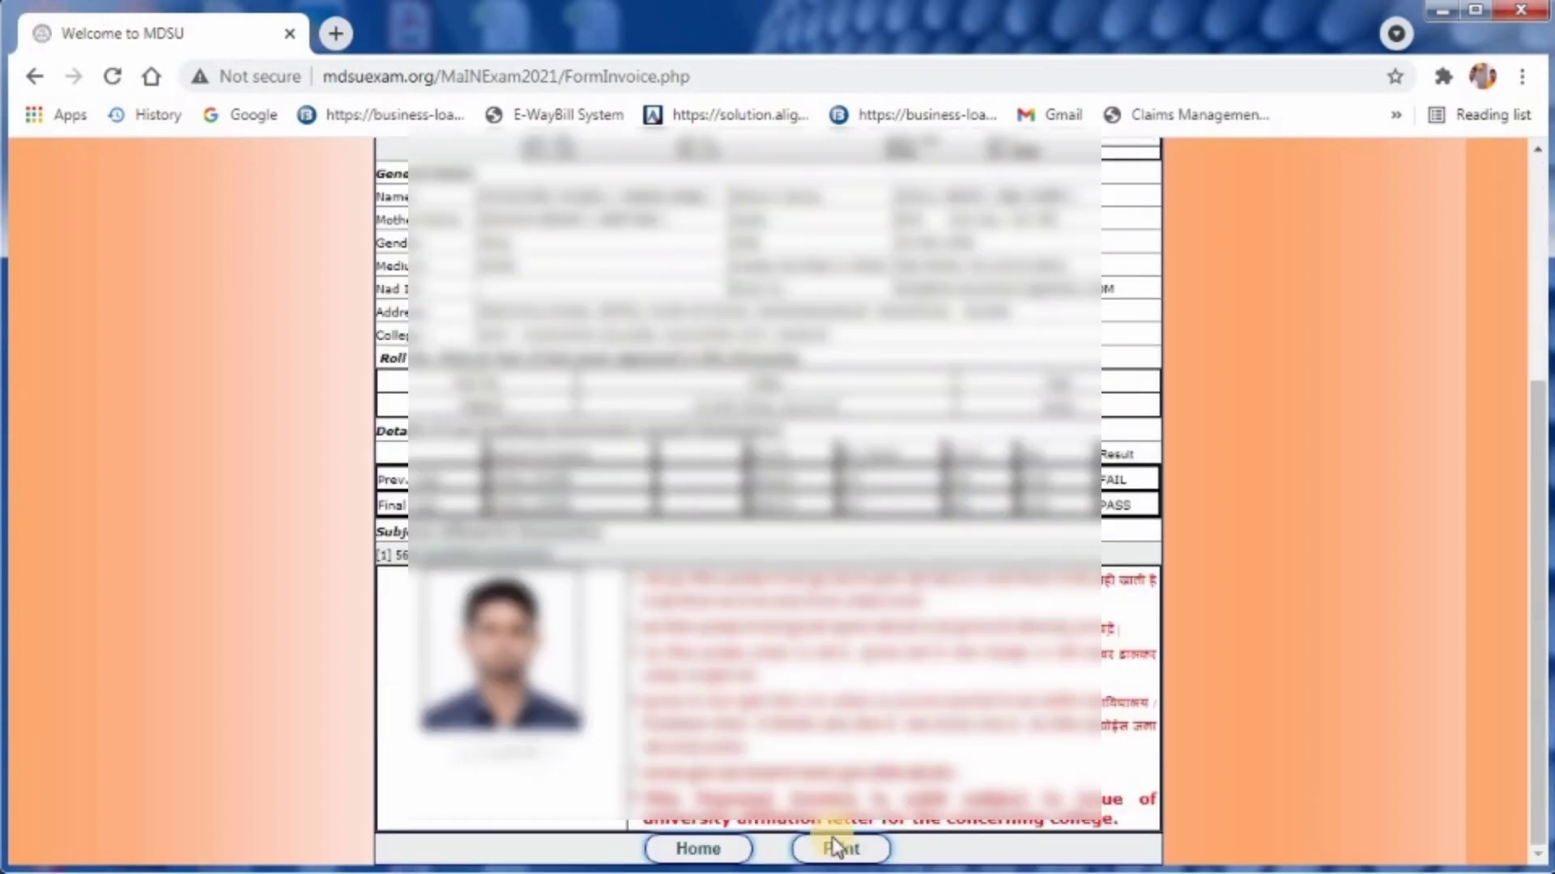